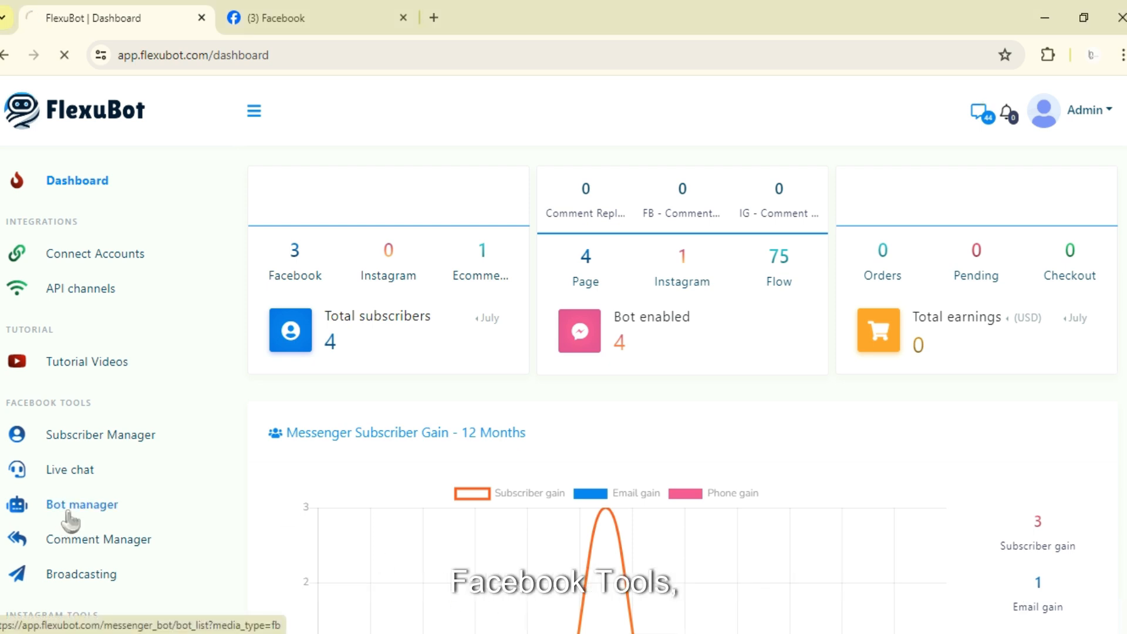
# Step: Open the Webform builder settings for the FlexuBot page in the Facebook Bot manager
pyautogui.click(95, 504)
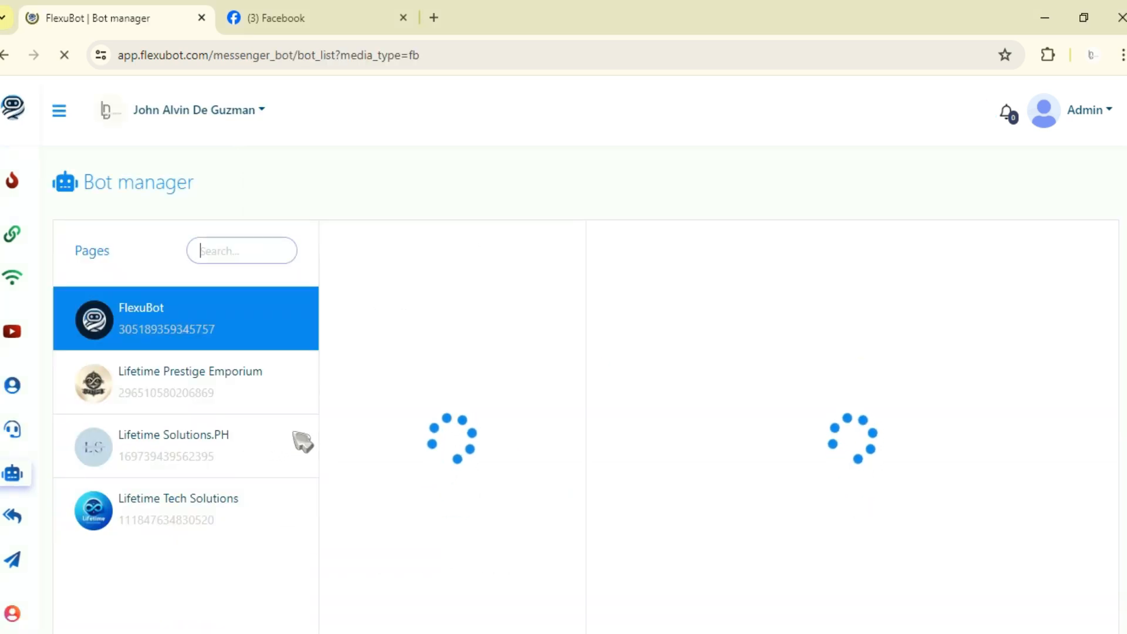
pyautogui.scroll(-2, 403, 360)
pyautogui.scroll(-4, 462, 320)
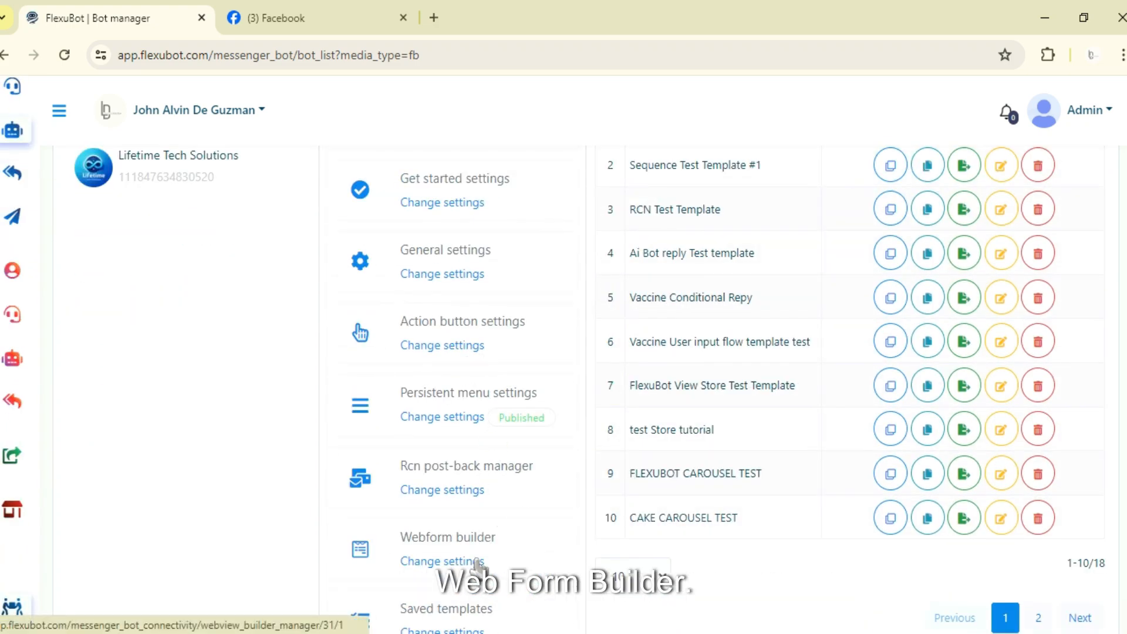
pyautogui.click(478, 562)
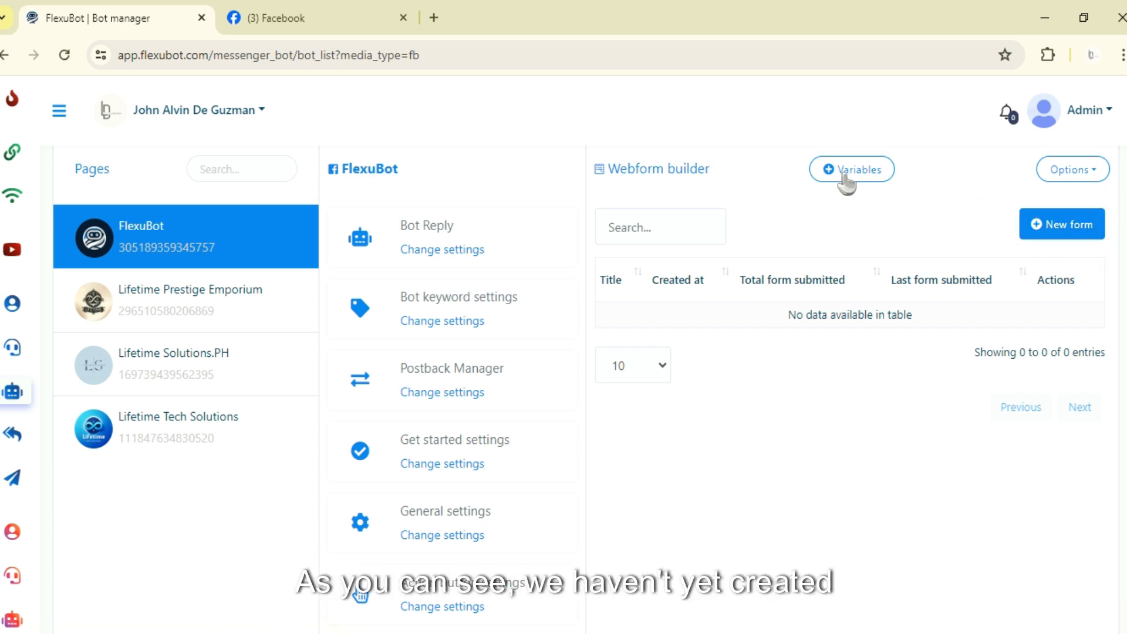
pyautogui.scroll(2, 705, 405)
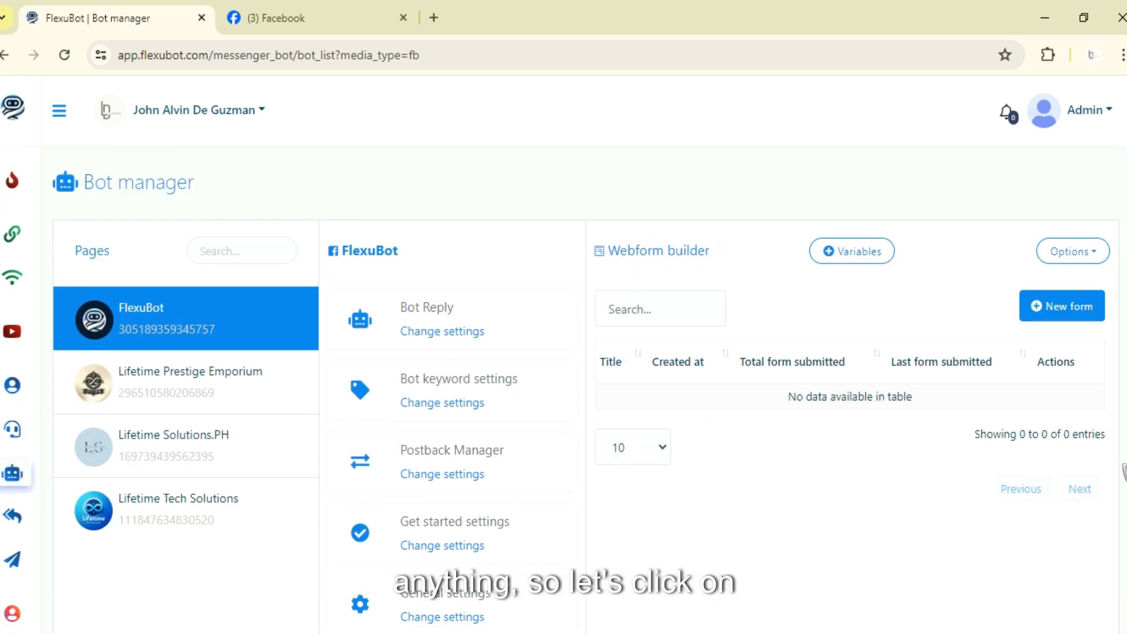
# Step: Start a new web form and name it Table Reservation Webform test
pyautogui.click(1057, 323)
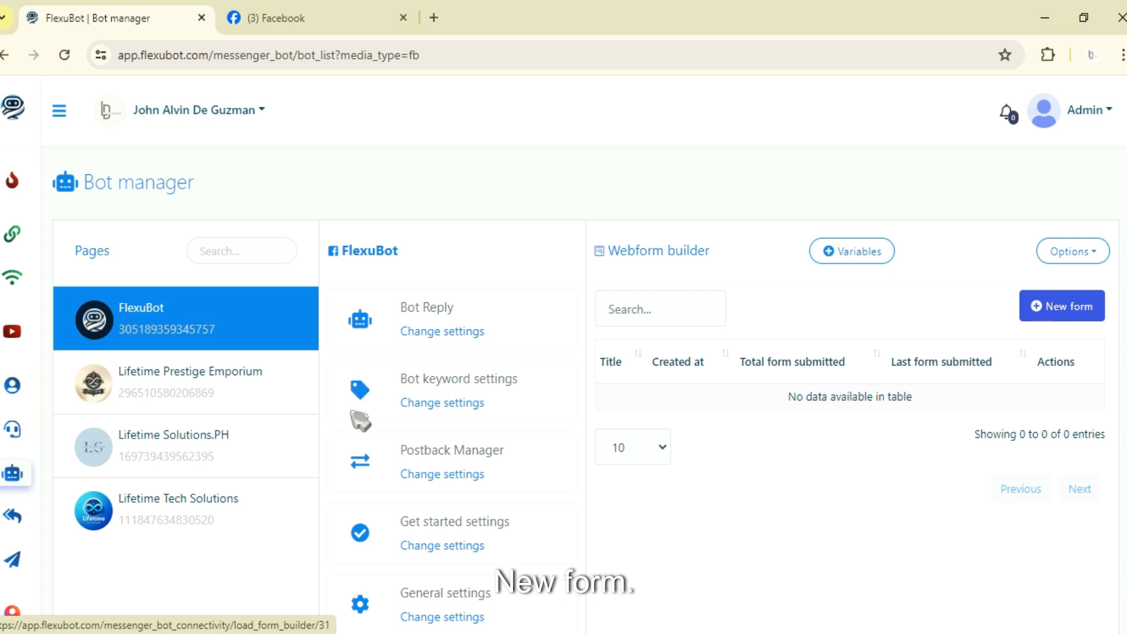
pyautogui.scroll(-2, 681, 223)
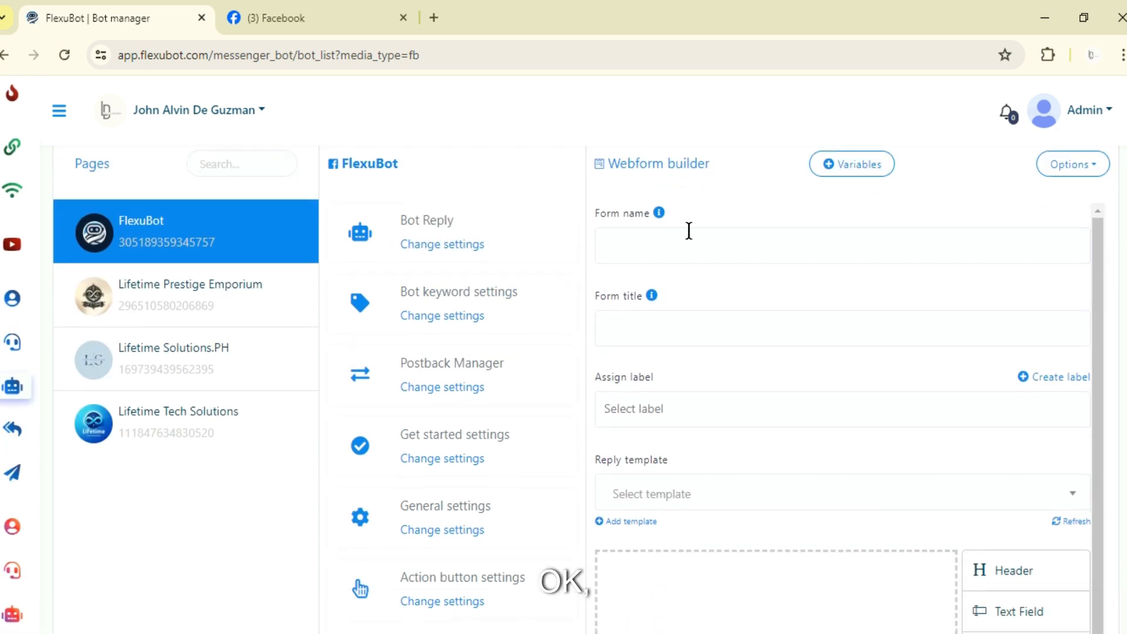
pyautogui.click(690, 231)
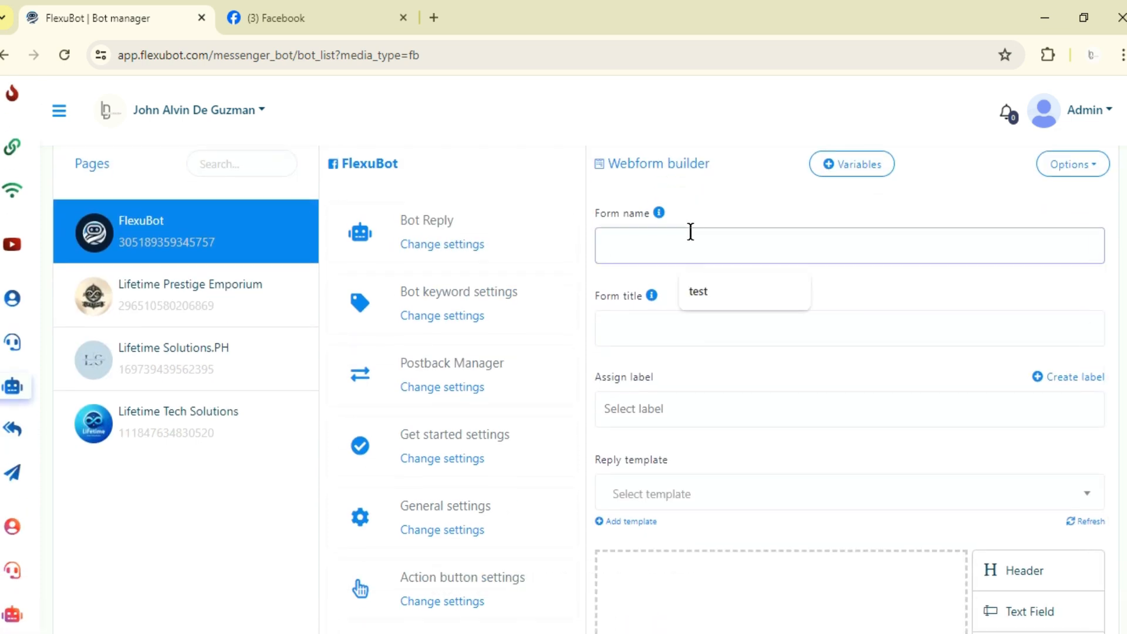
pyautogui.write('Table Reservation Webform test')
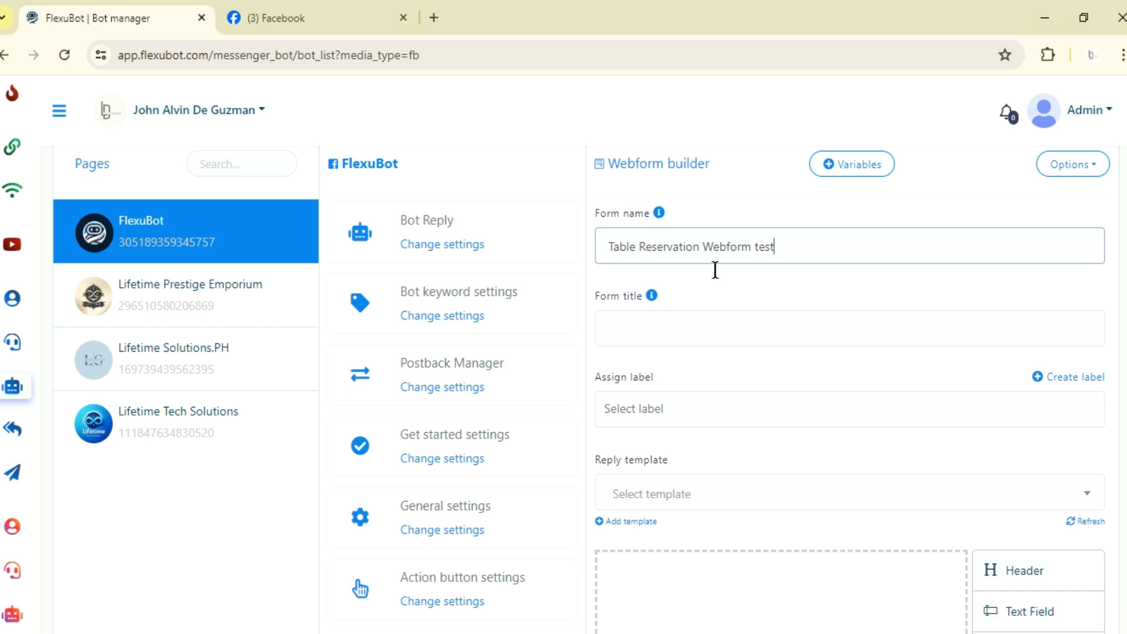
# Step: Set the form title to Table Reservation Survey
pyautogui.click(737, 320)
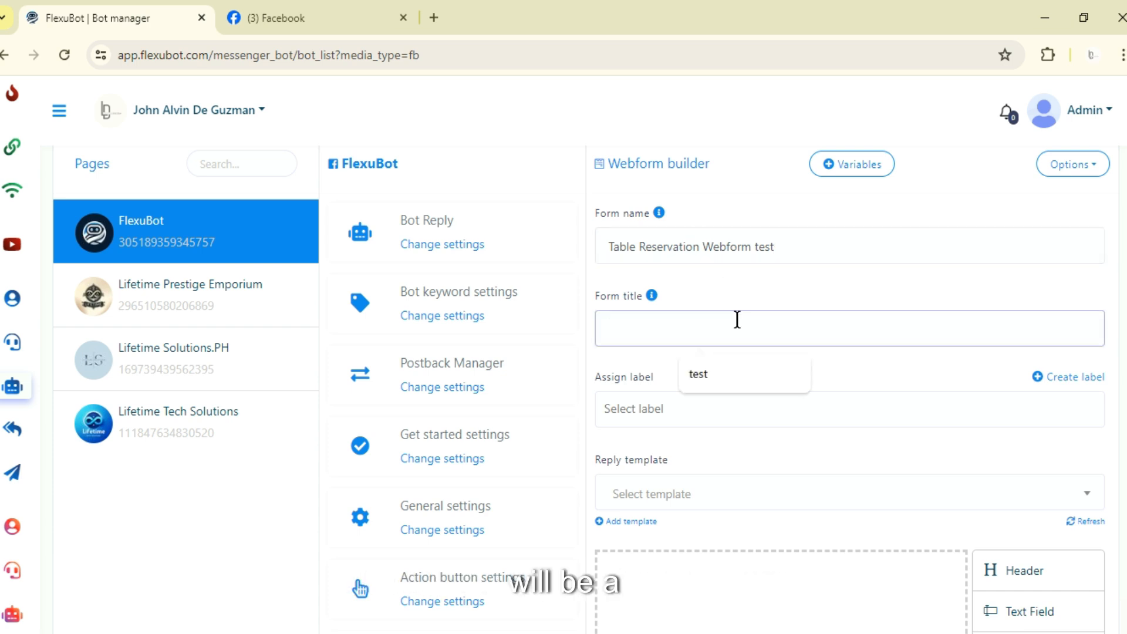
pyautogui.write('Table')
pyautogui.press('BackSpace')
pyautogui.press('BackSpace')
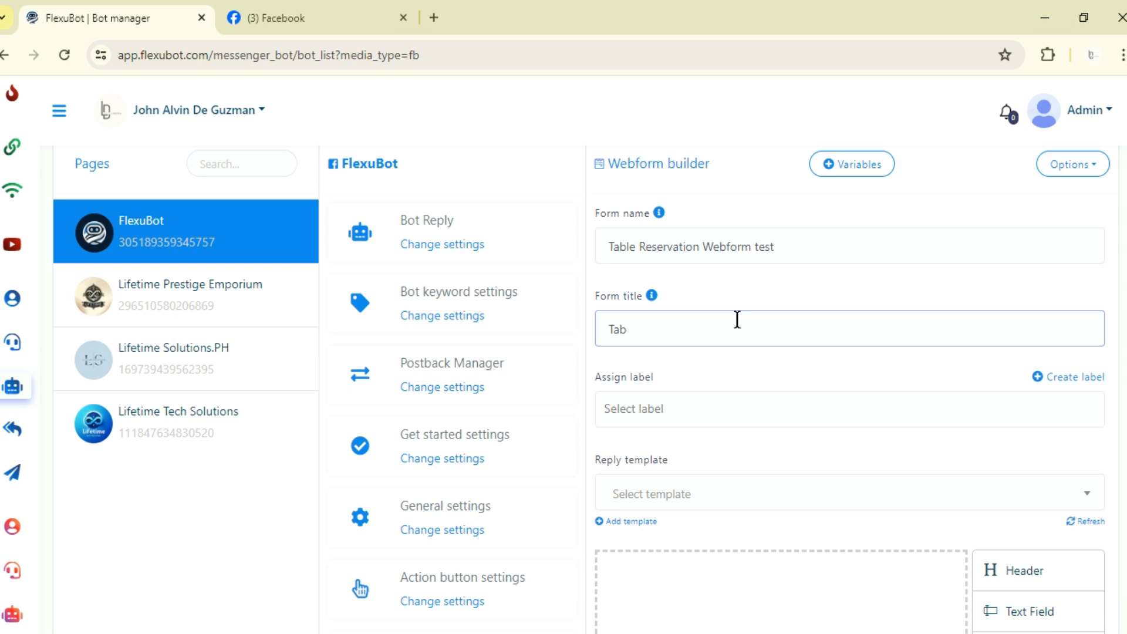
pyautogui.write('le Reser')
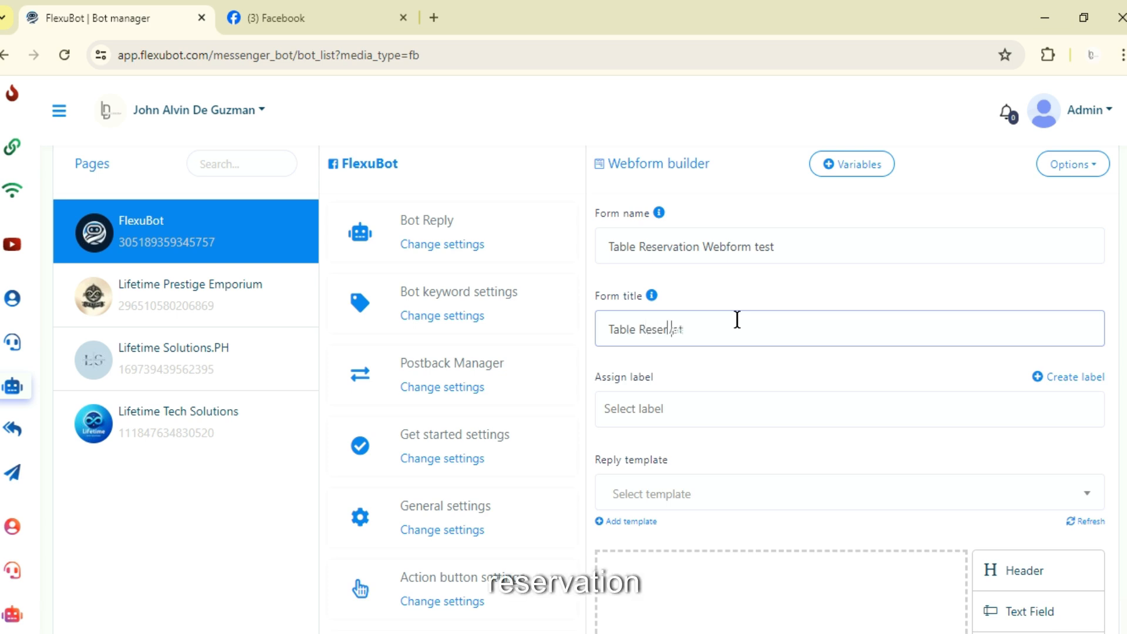
pyautogui.write('vation Su')
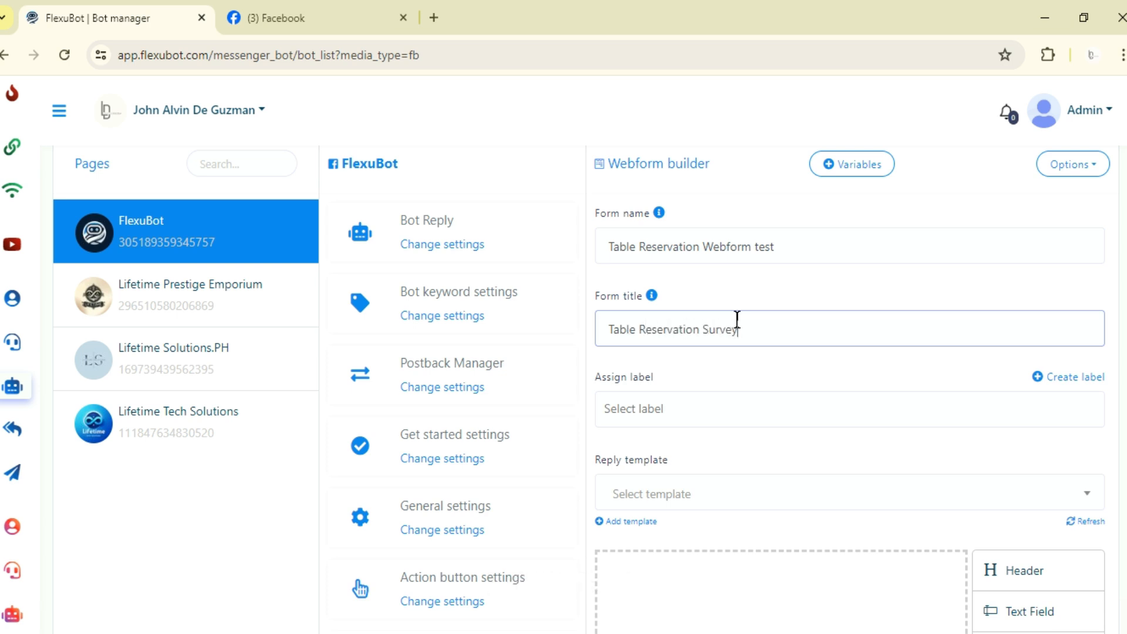
pyautogui.write('rvey')
# Step: Examine the labels that can be assigned to the form, without choosing one
pyautogui.scroll(-2, 753, 340)
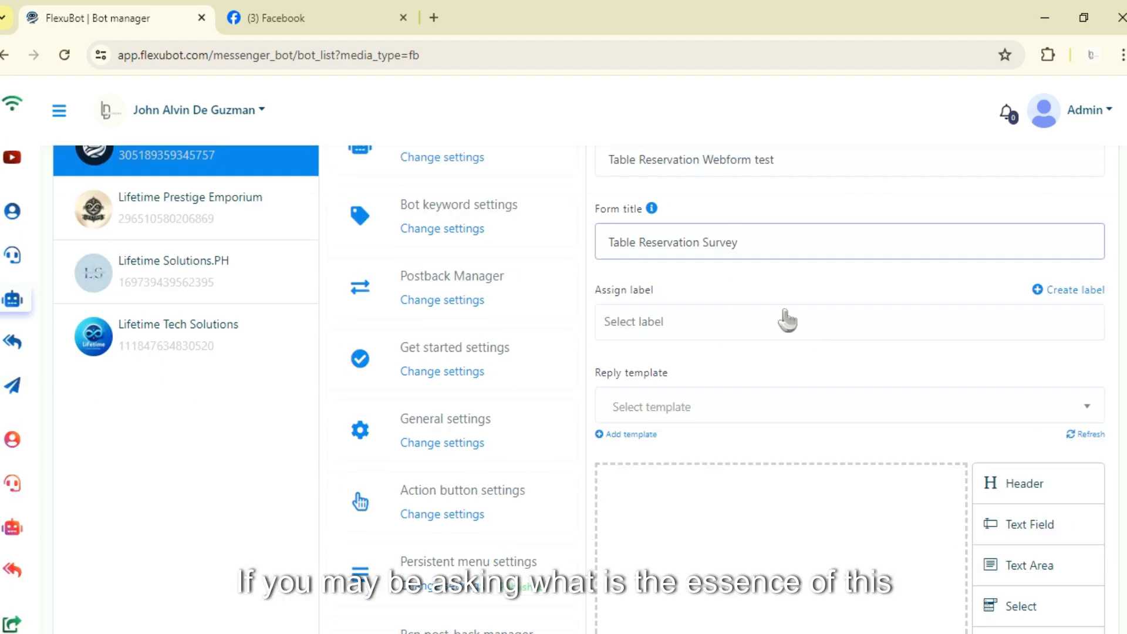
pyautogui.scroll(2, 650, 323)
pyautogui.scroll(2, 638, 311)
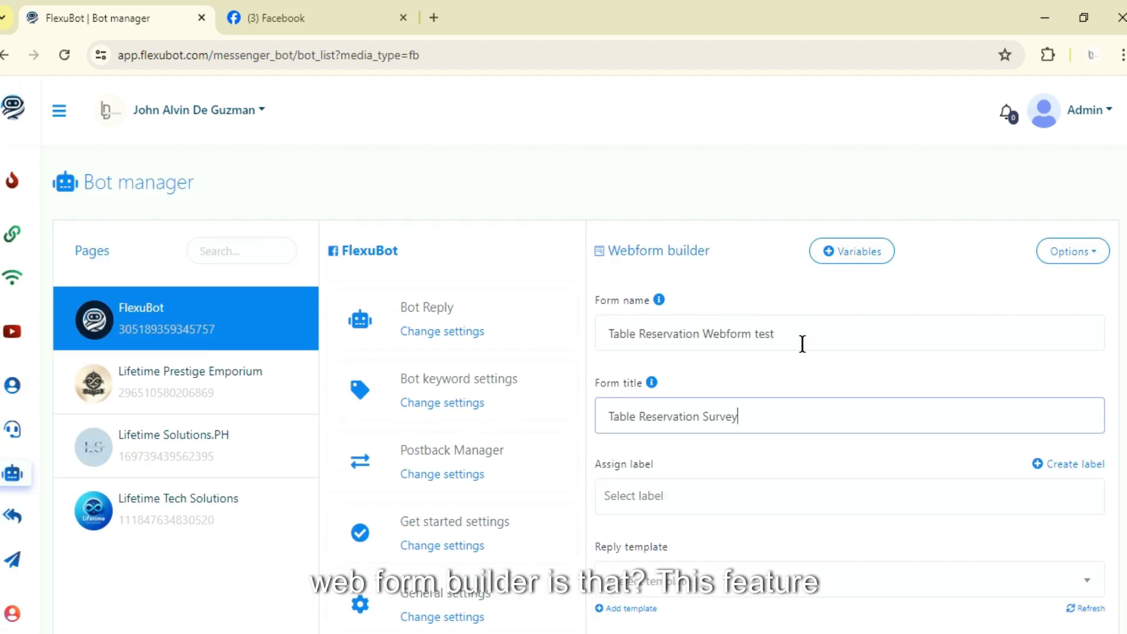
pyautogui.scroll(-2, 802, 344)
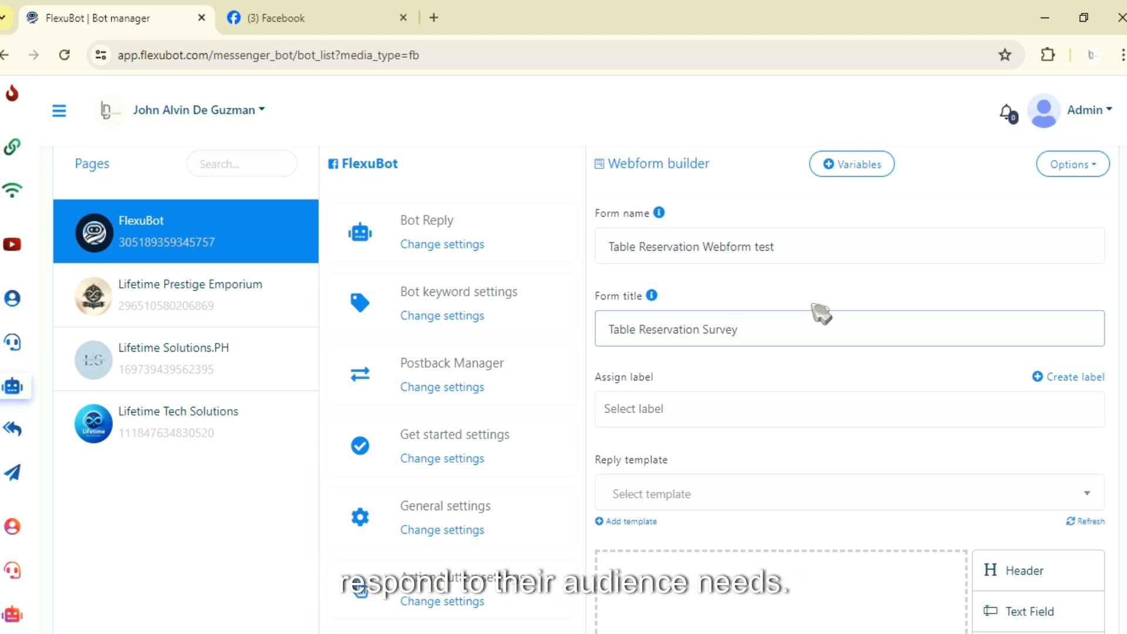
pyautogui.scroll(-2, 762, 363)
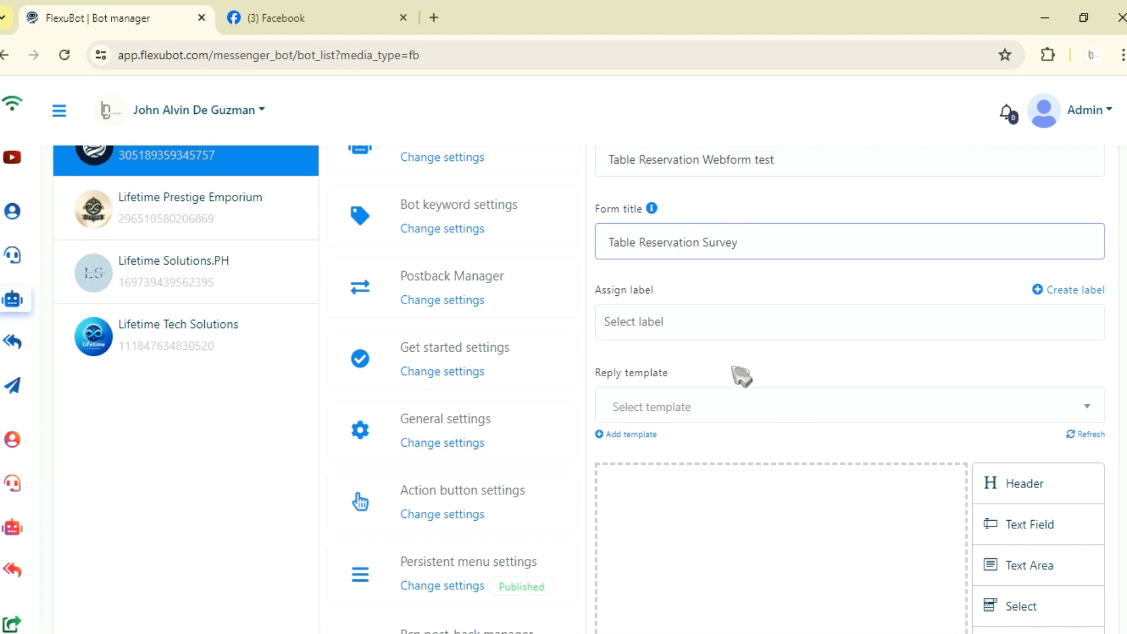
pyautogui.click(631, 322)
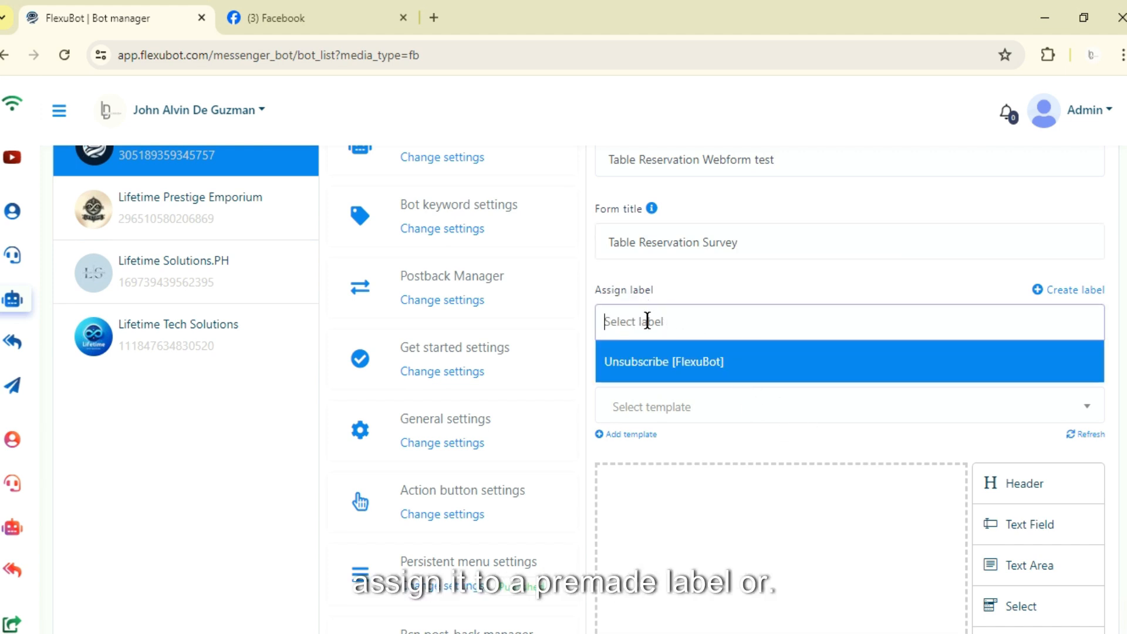
pyautogui.click(728, 297)
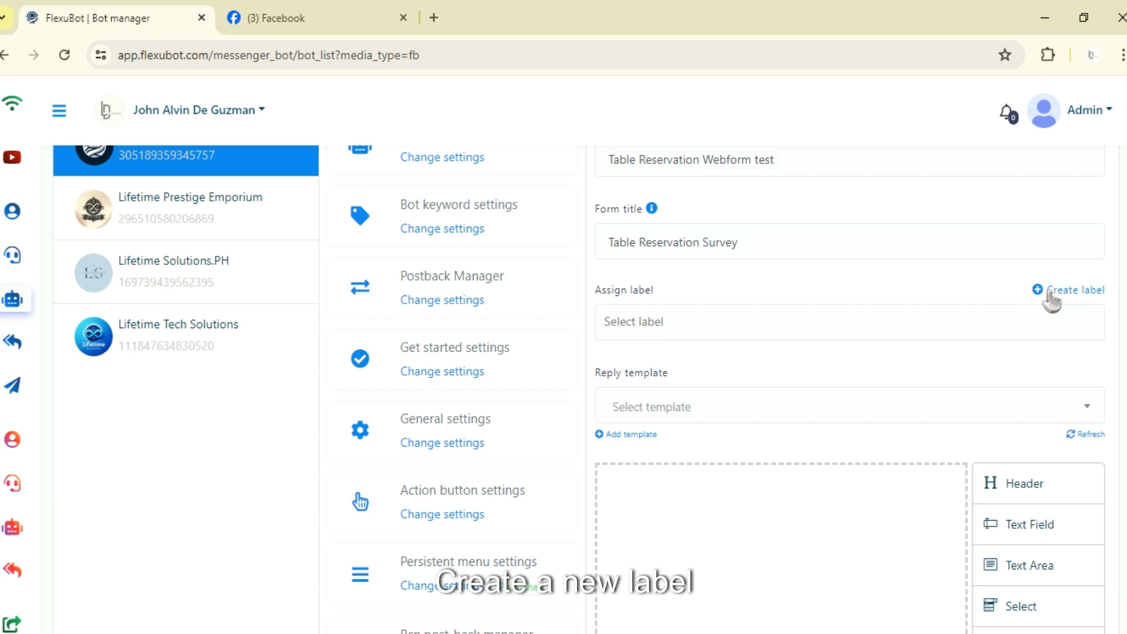
pyautogui.scroll(-1, 741, 342)
pyautogui.scroll(-3, 710, 342)
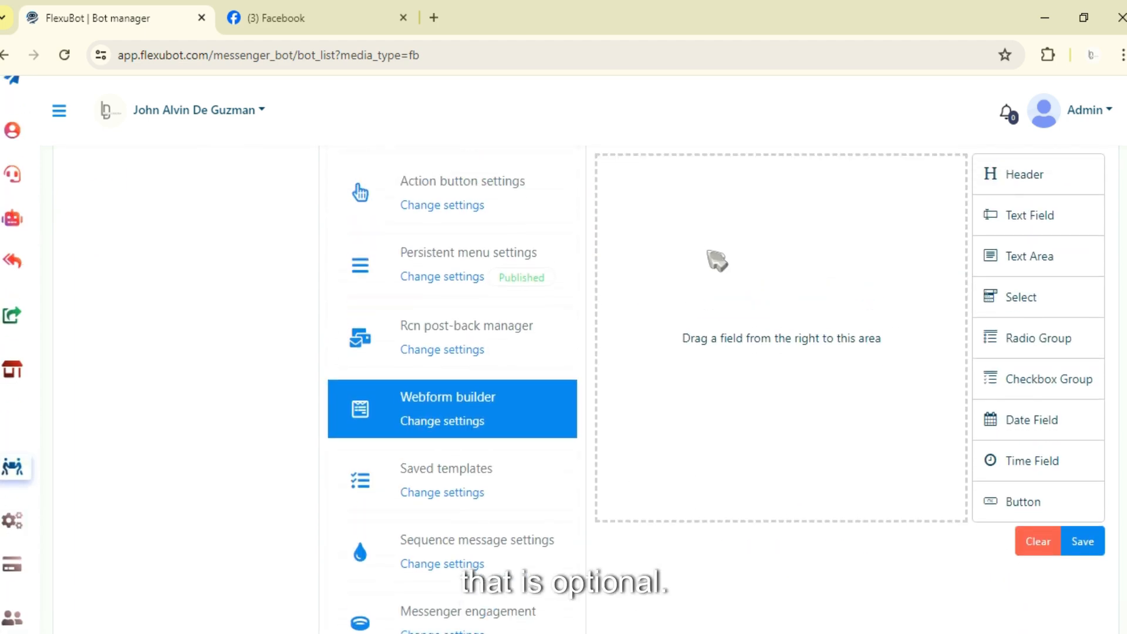
# Step: Examine the reply templates available for answering people who complete the form, leaving the choice blank
pyautogui.scroll(2, 719, 264)
pyautogui.scroll(3, 721, 270)
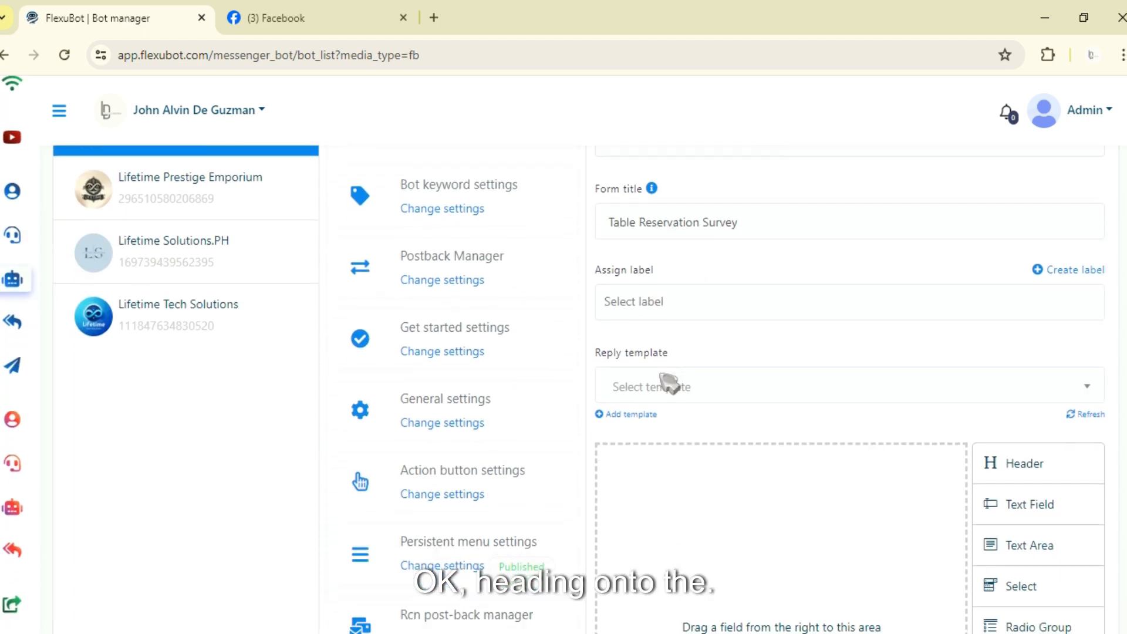
pyautogui.scroll(-1, 670, 382)
pyautogui.click(678, 318)
pyautogui.click(722, 305)
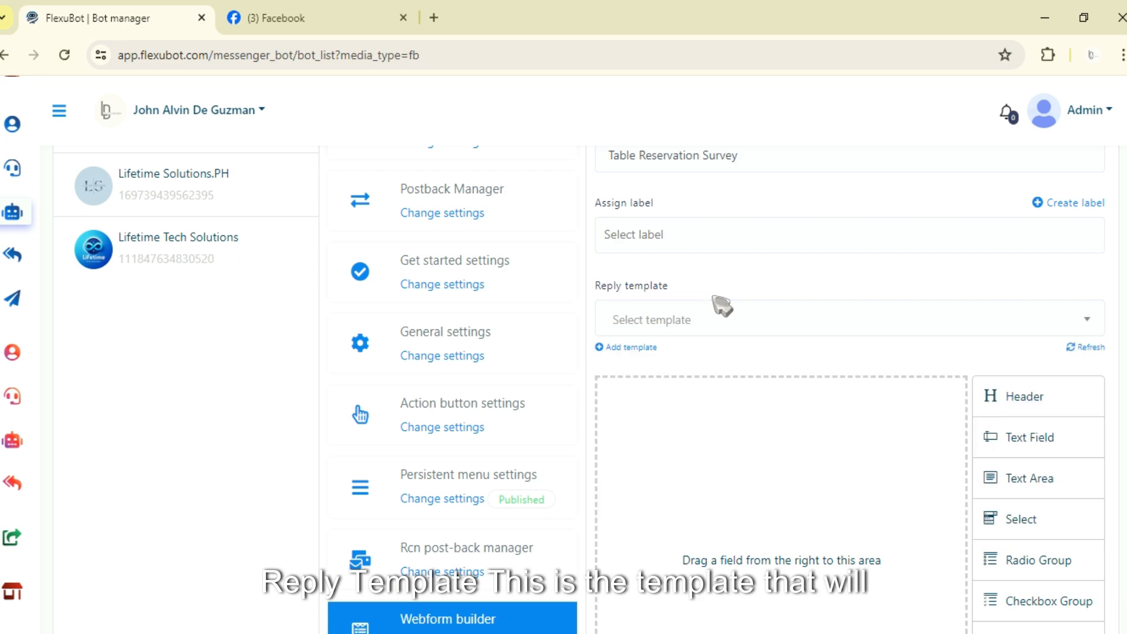
pyautogui.scroll(-2, 775, 321)
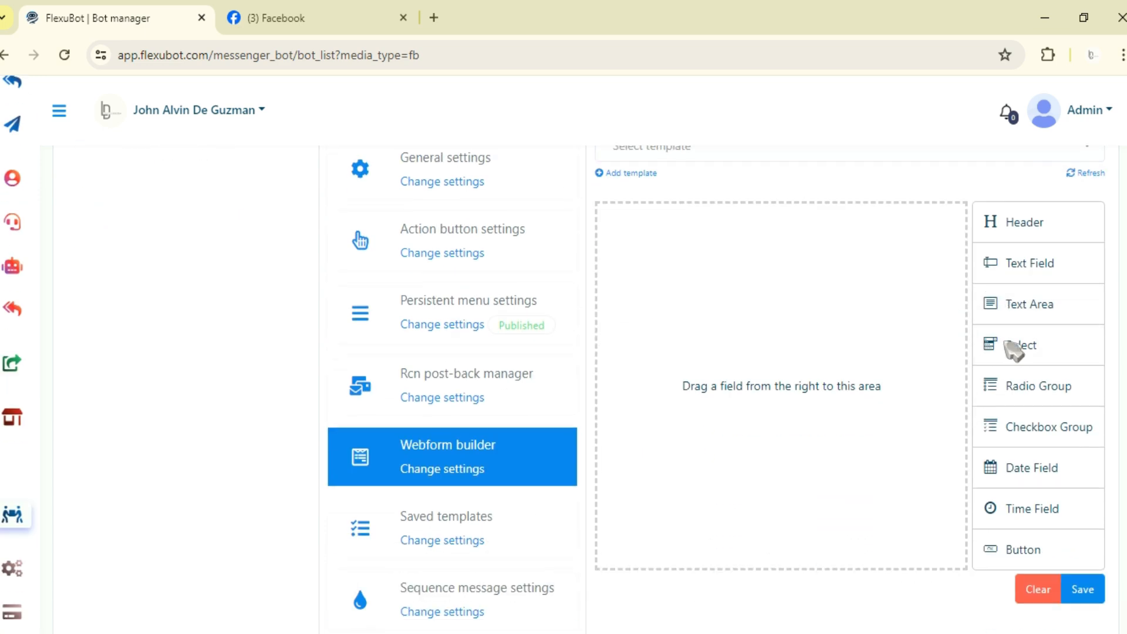
pyautogui.scroll(1, 773, 361)
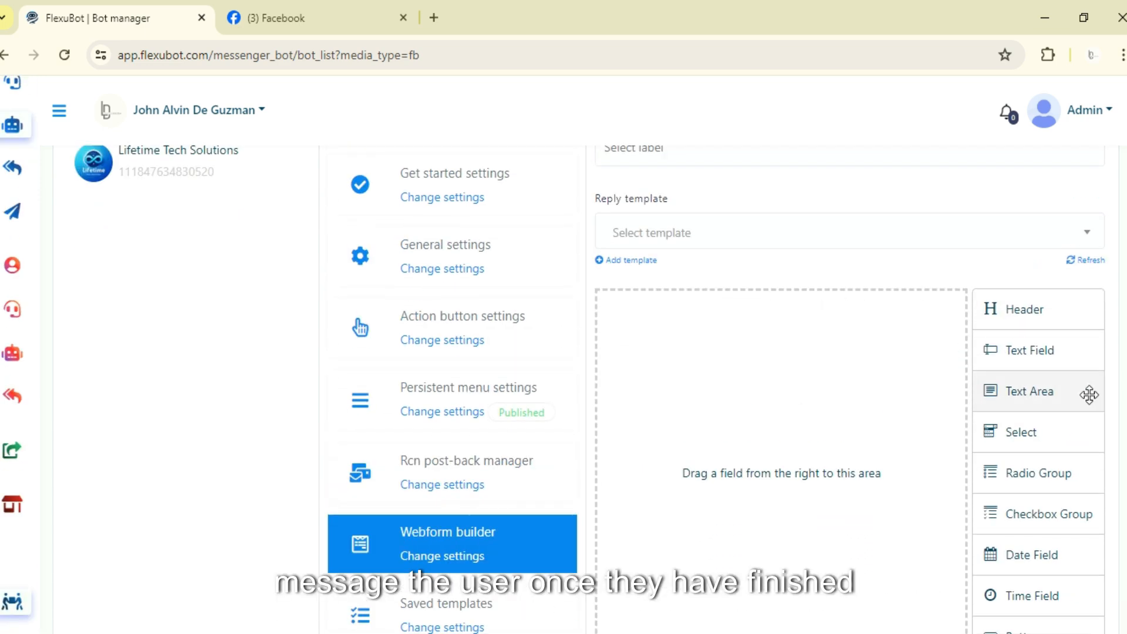
pyautogui.scroll(-3, 976, 364)
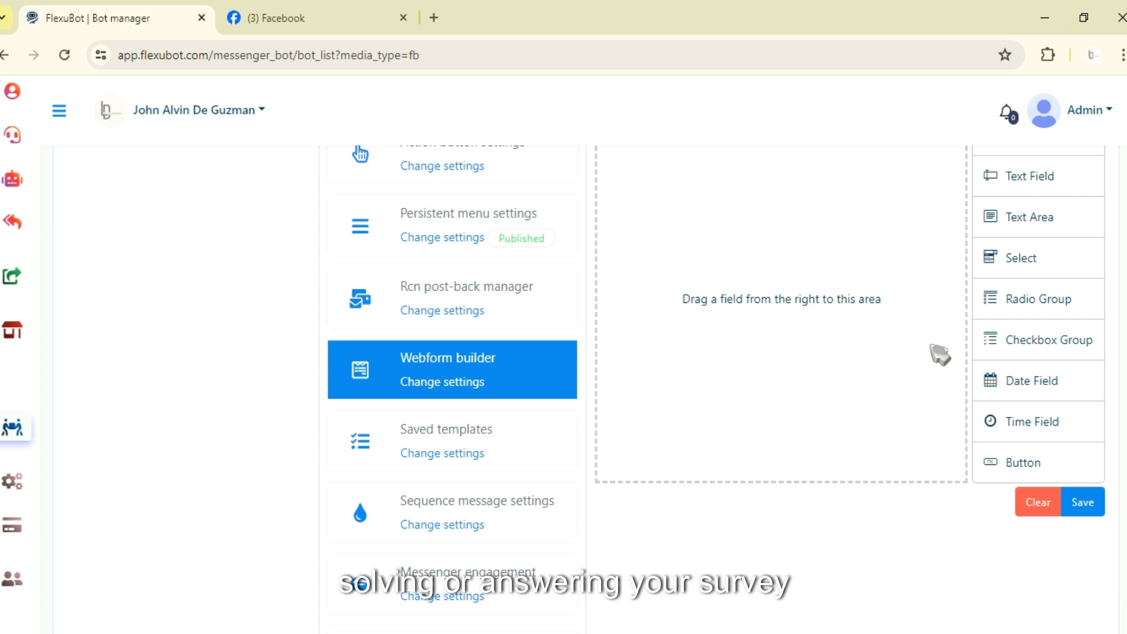
pyautogui.scroll(3, 880, 350)
pyautogui.scroll(1, 822, 376)
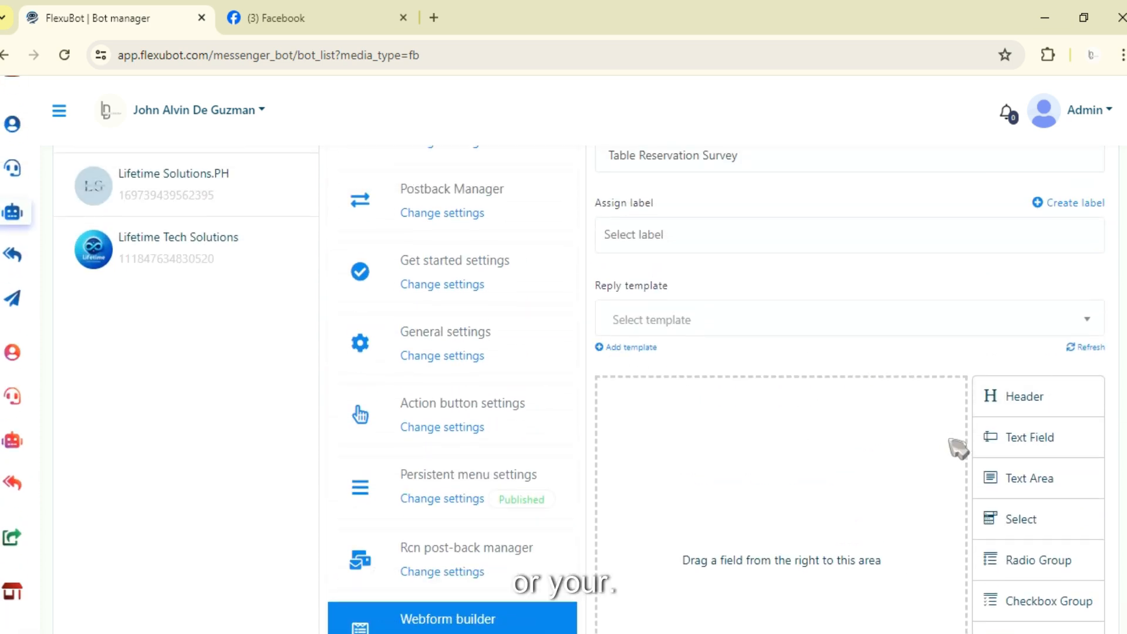
pyautogui.click(784, 333)
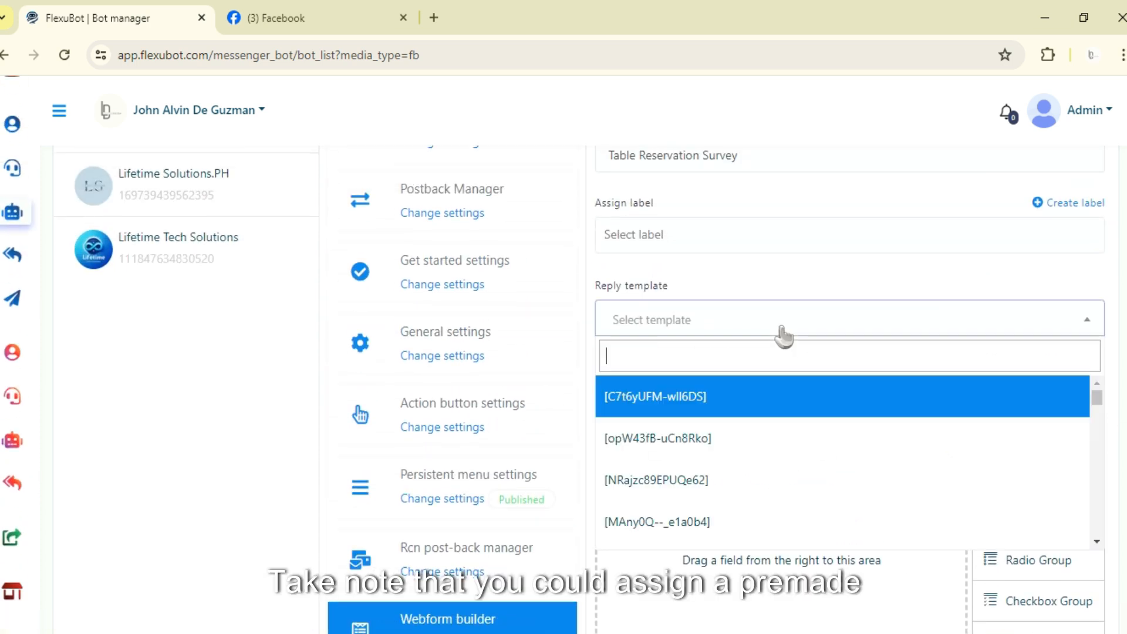
pyautogui.click(763, 324)
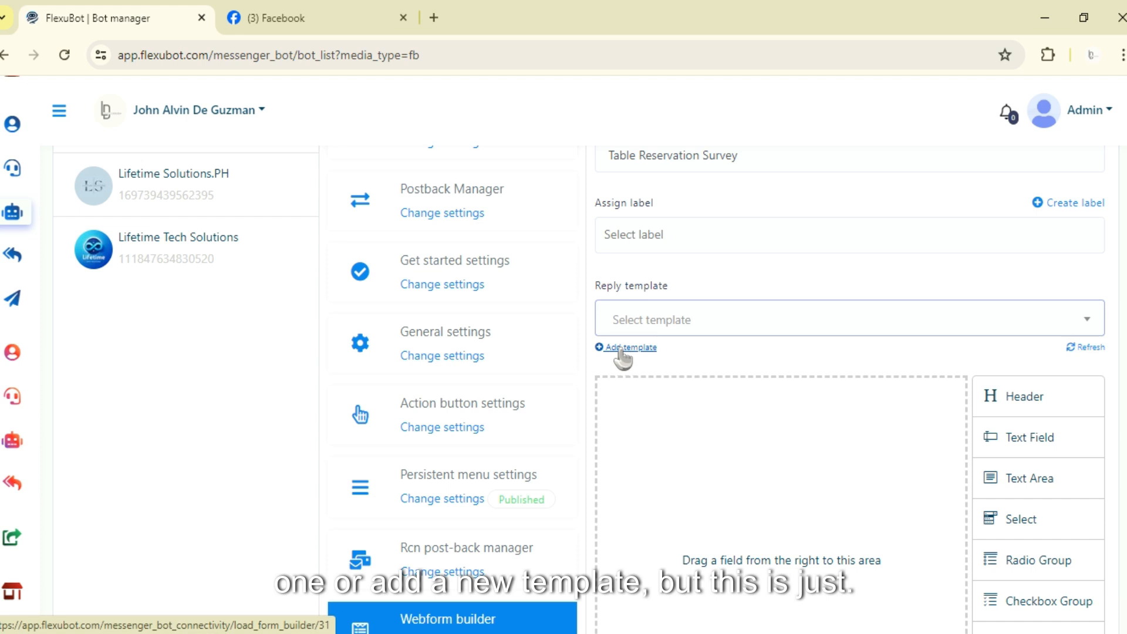
pyautogui.click(808, 332)
pyautogui.click(787, 331)
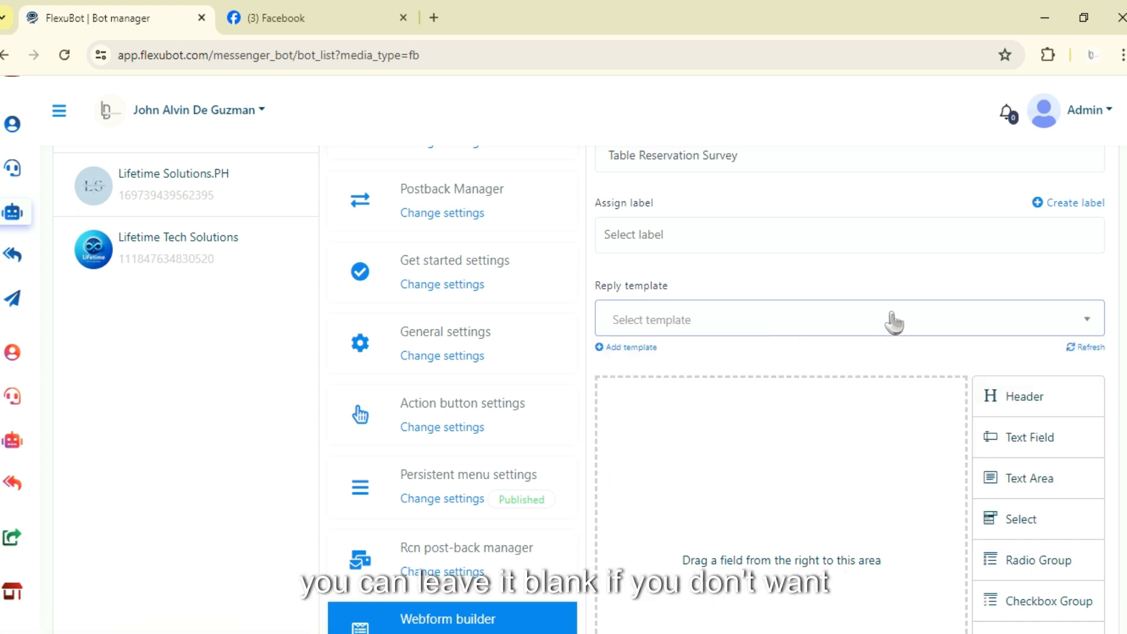
# Step: Add a Header field to the empty form layout area
pyautogui.scroll(-2, 792, 364)
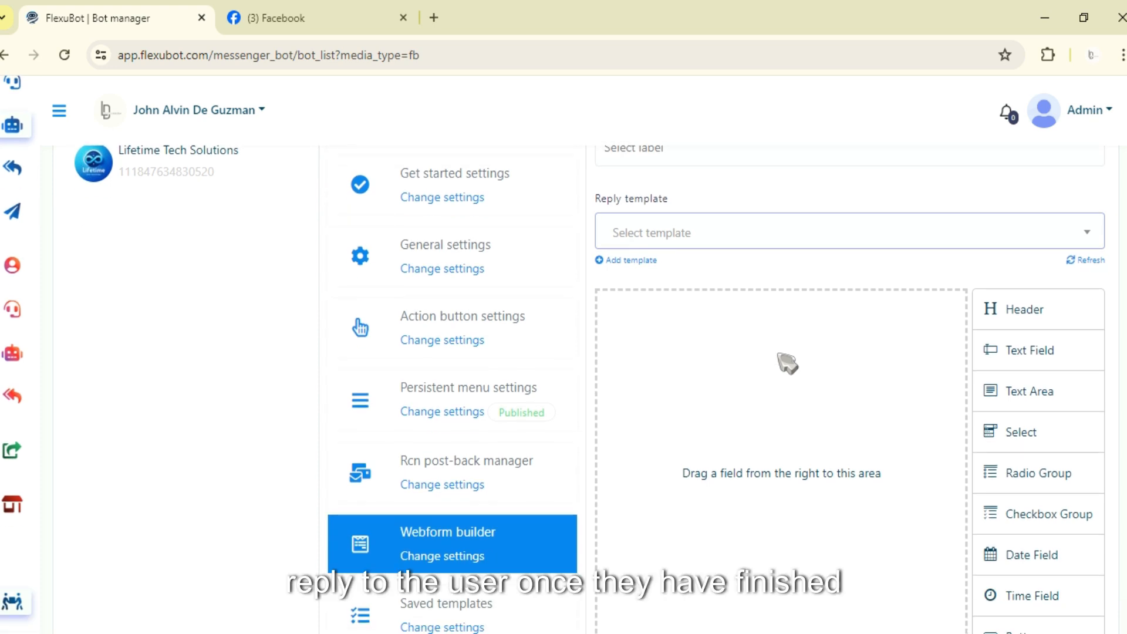
pyautogui.scroll(-2, 704, 294)
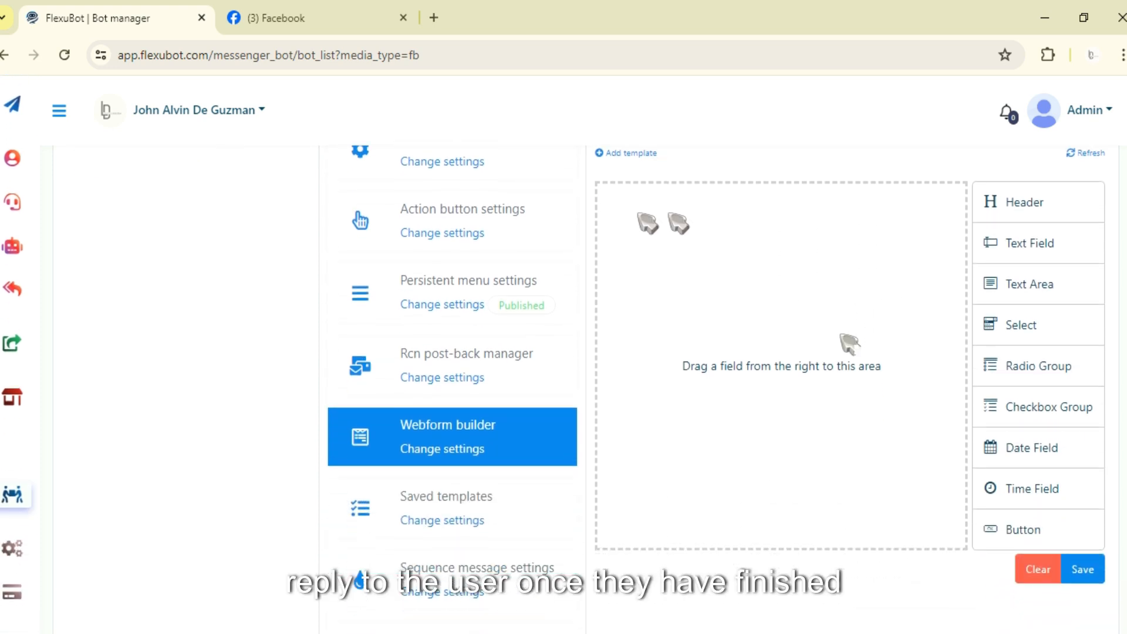
pyautogui.scroll(3, 763, 382)
pyautogui.scroll(-3, 986, 317)
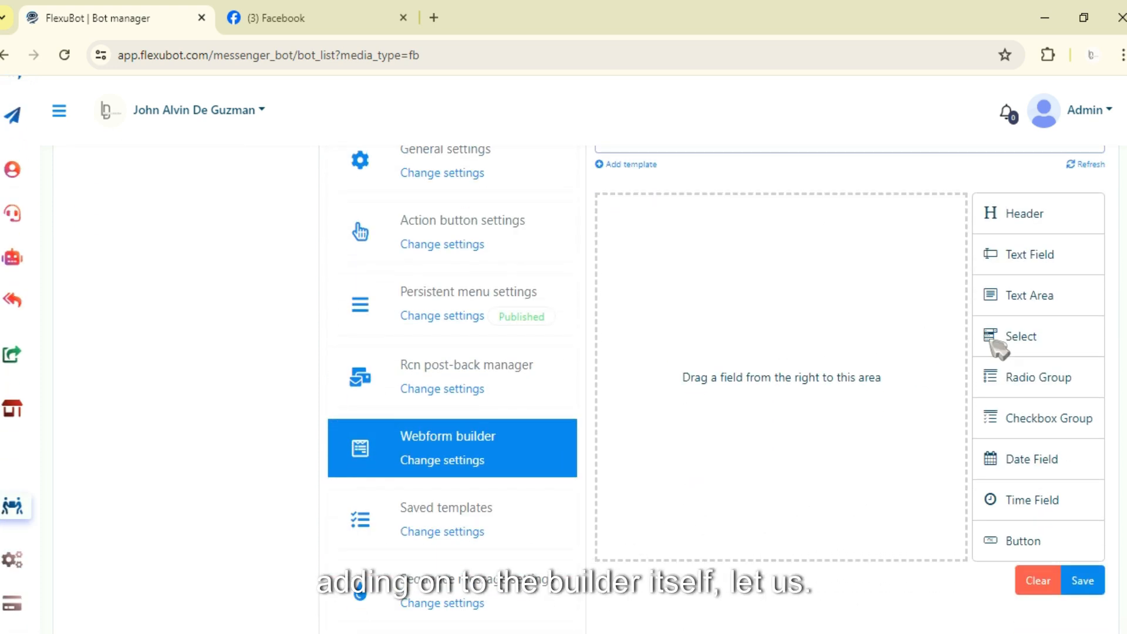
pyautogui.scroll(-1, 876, 376)
pyautogui.scroll(1, 886, 334)
pyautogui.moveTo(1055, 226); pyautogui.dragTo(732, 235)
pyautogui.scroll(-2, 750, 335)
pyautogui.scroll(3, 699, 276)
# Step: Set the header field's label to Table Reservation Info
pyautogui.click(715, 278)
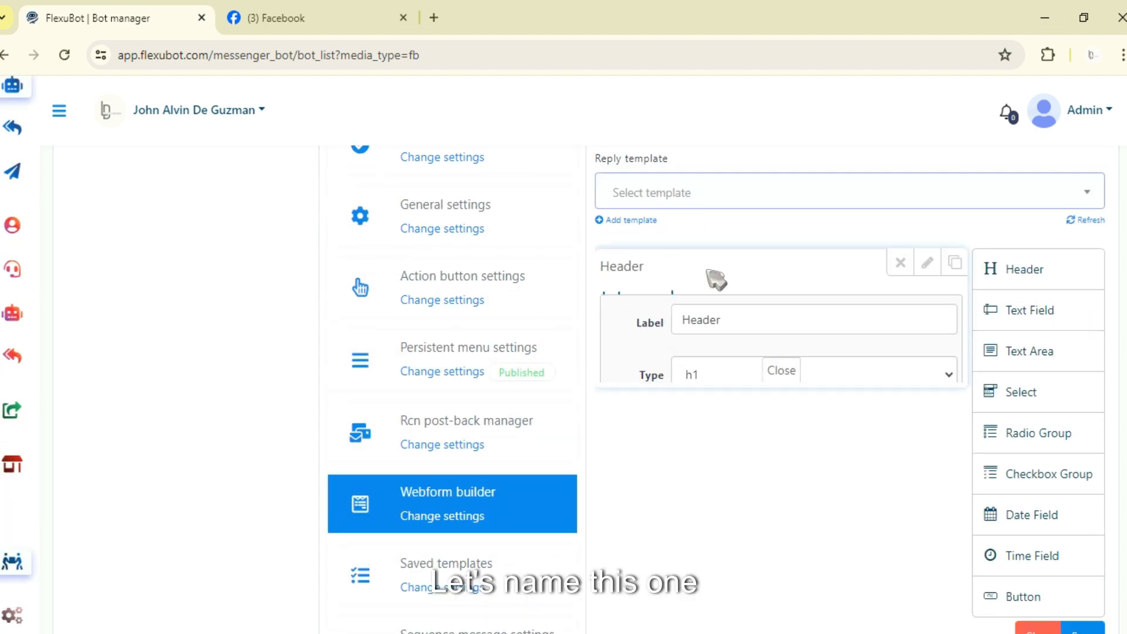
pyautogui.moveTo(730, 302); pyautogui.dragTo(636, 314)
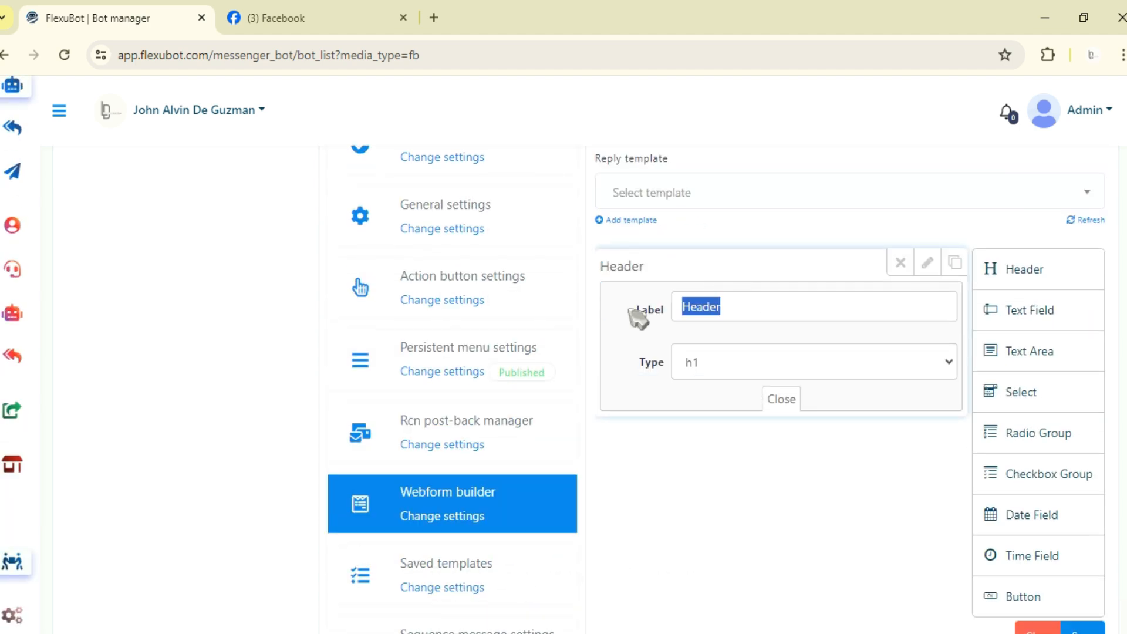
pyautogui.write('Table Reservation')
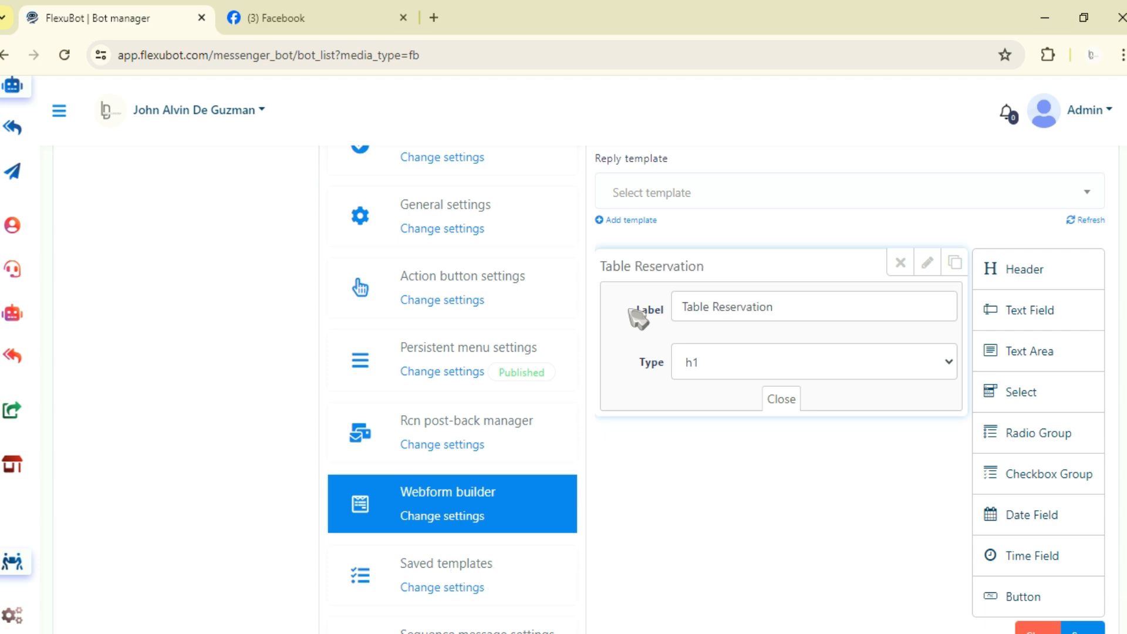
pyautogui.write('Info')
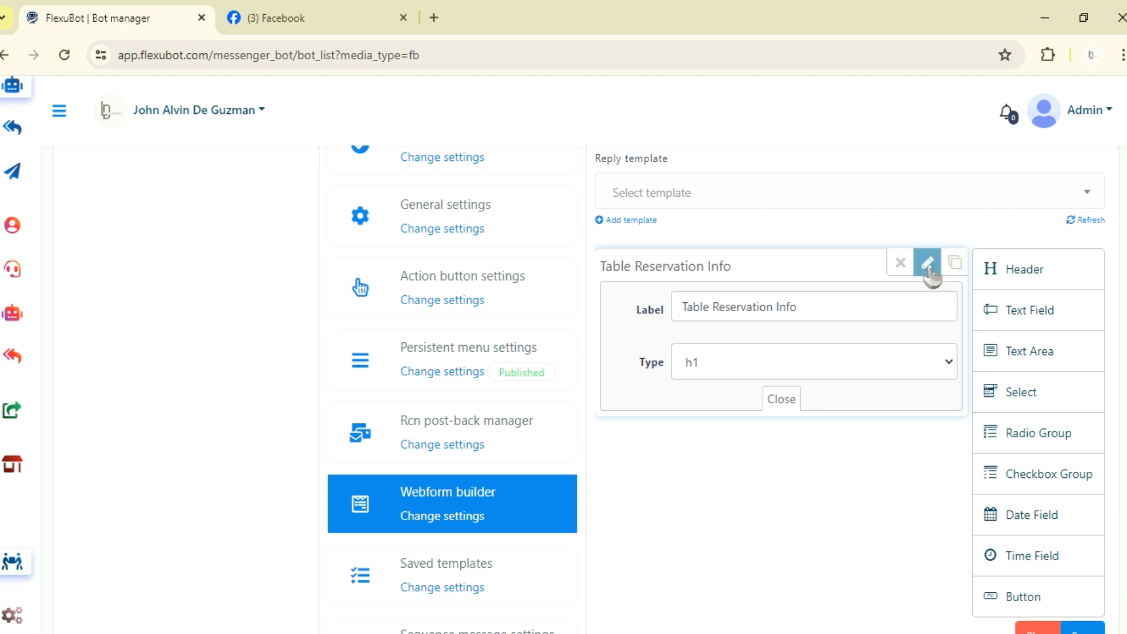
# Step: Try adding a Select field to the form below the Table Reservation Info header
pyautogui.scroll(-1, 1080, 336)
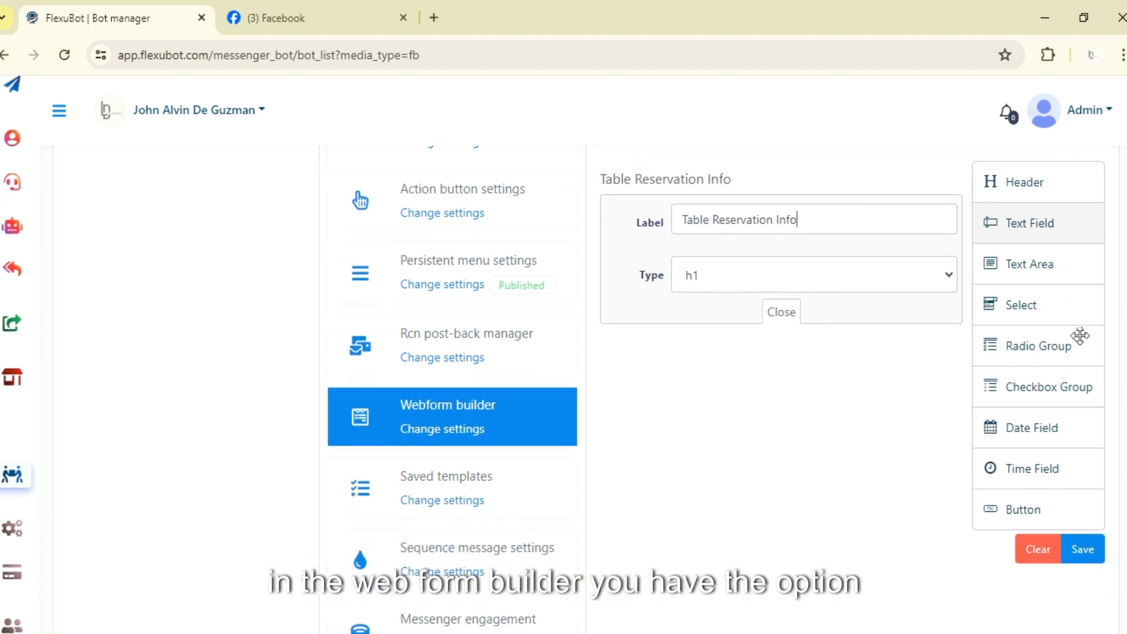
pyautogui.scroll(1, 1097, 359)
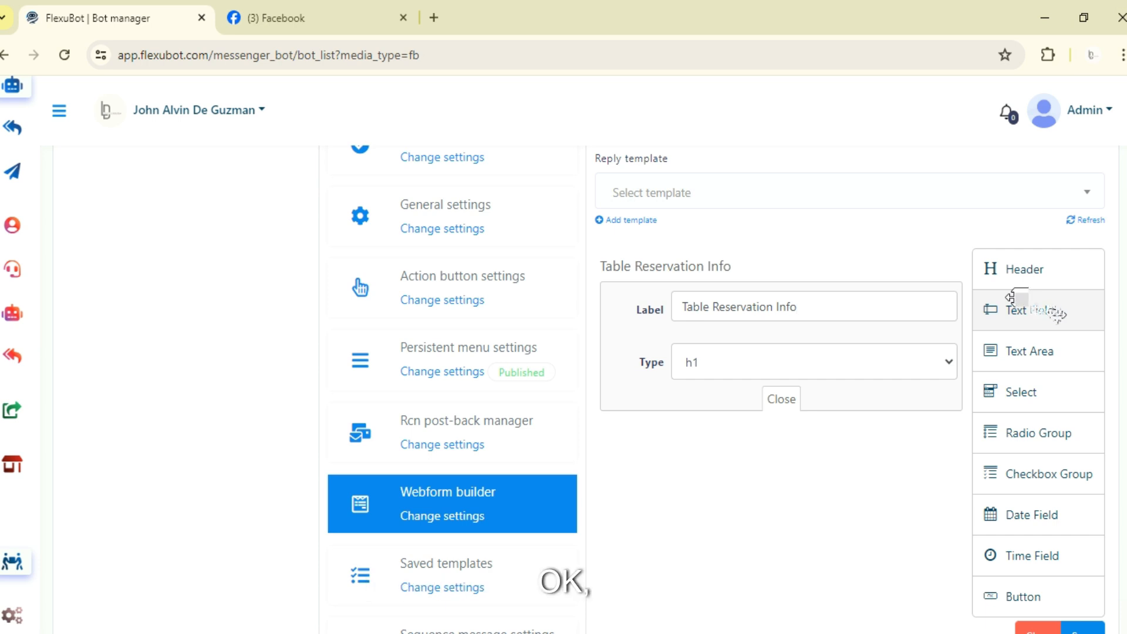
pyautogui.scroll(-2, 1063, 305)
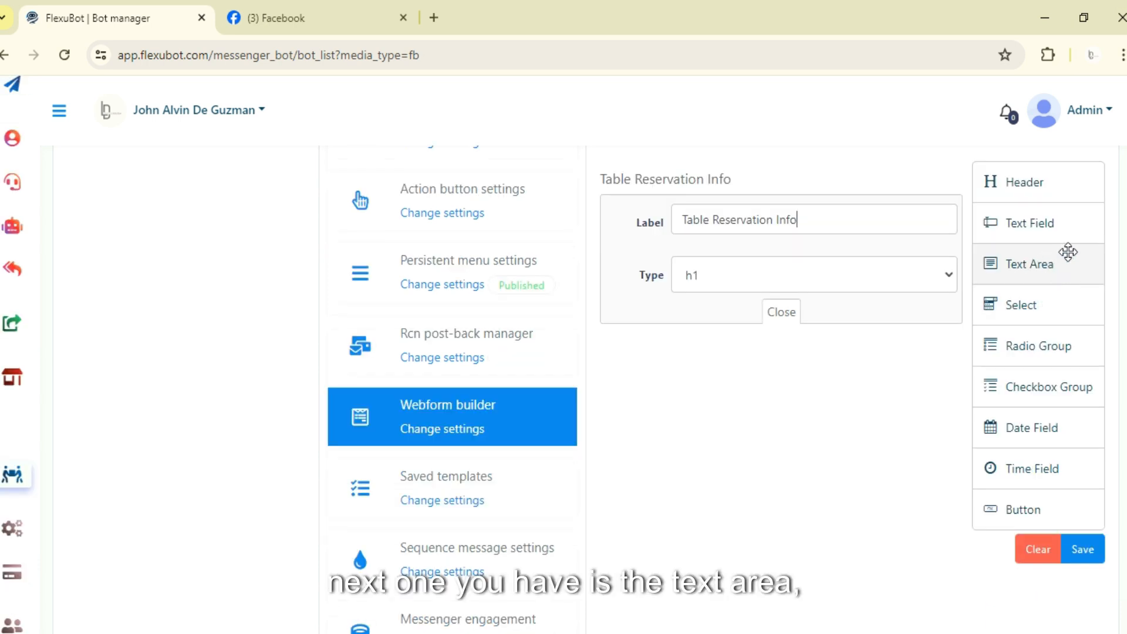
pyautogui.moveTo(1032, 307); pyautogui.dragTo(794, 319)
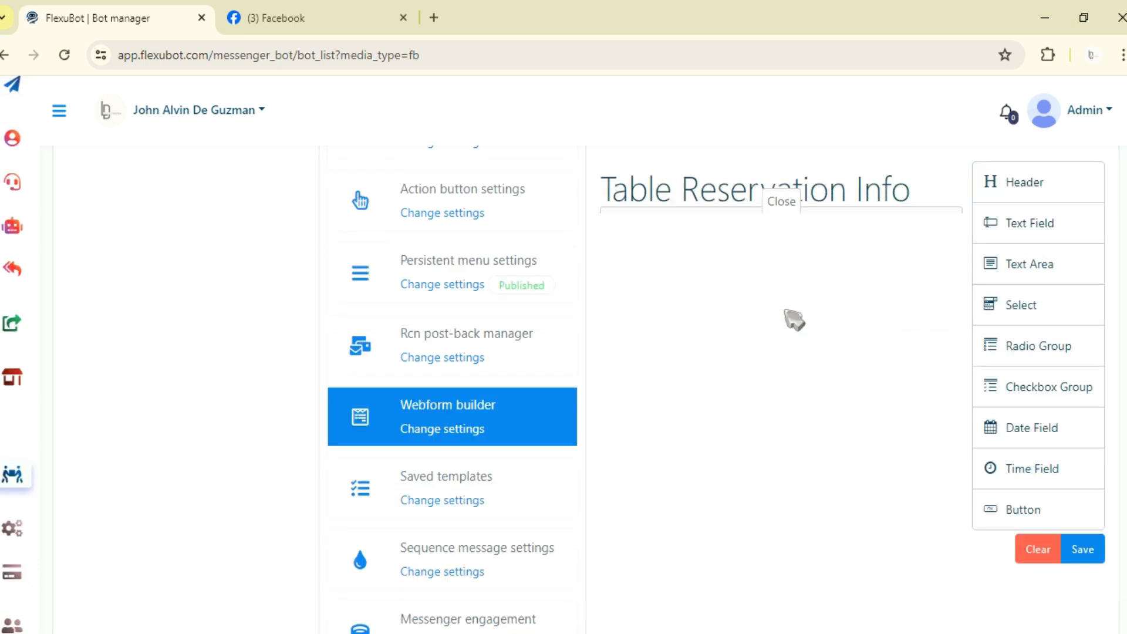
pyautogui.moveTo(1036, 305); pyautogui.dragTo(813, 281)
# Step: Examine the Select field's settings, including its multiple-selection and option entries, and remove the field from the form
pyautogui.scroll(2, 734, 297)
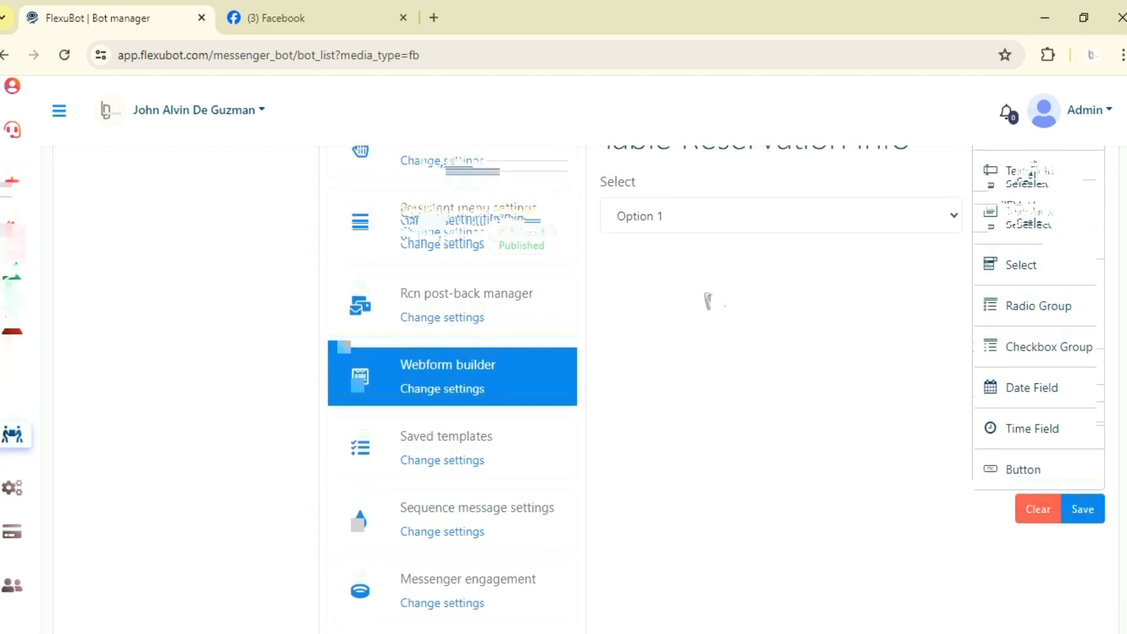
pyautogui.scroll(3, 675, 317)
pyautogui.click(927, 354)
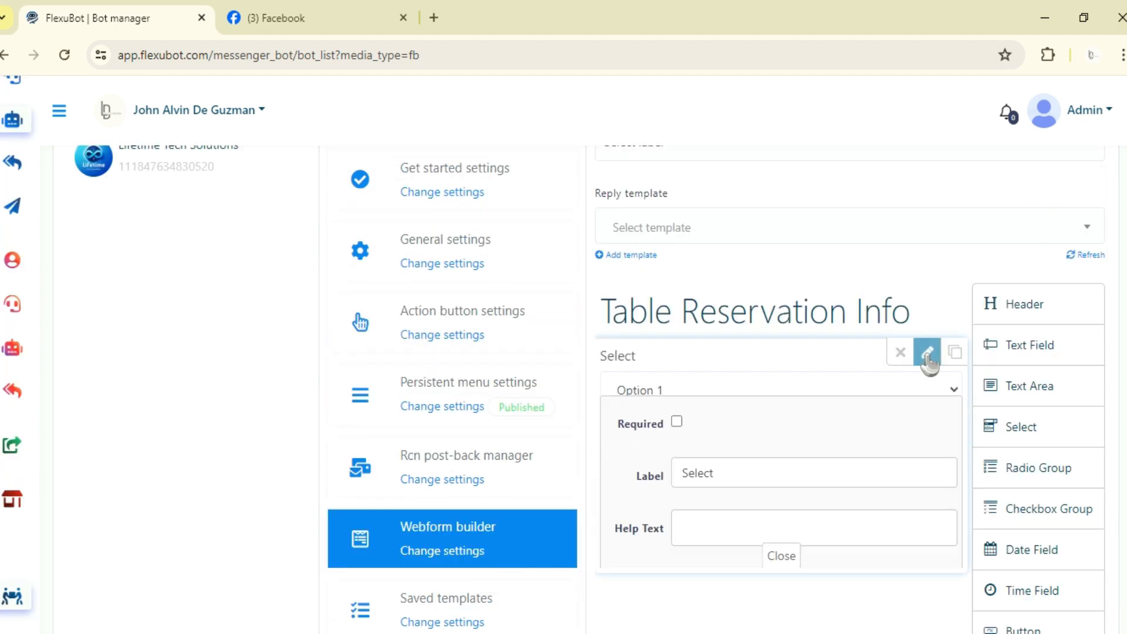
pyautogui.scroll(-6, 730, 415)
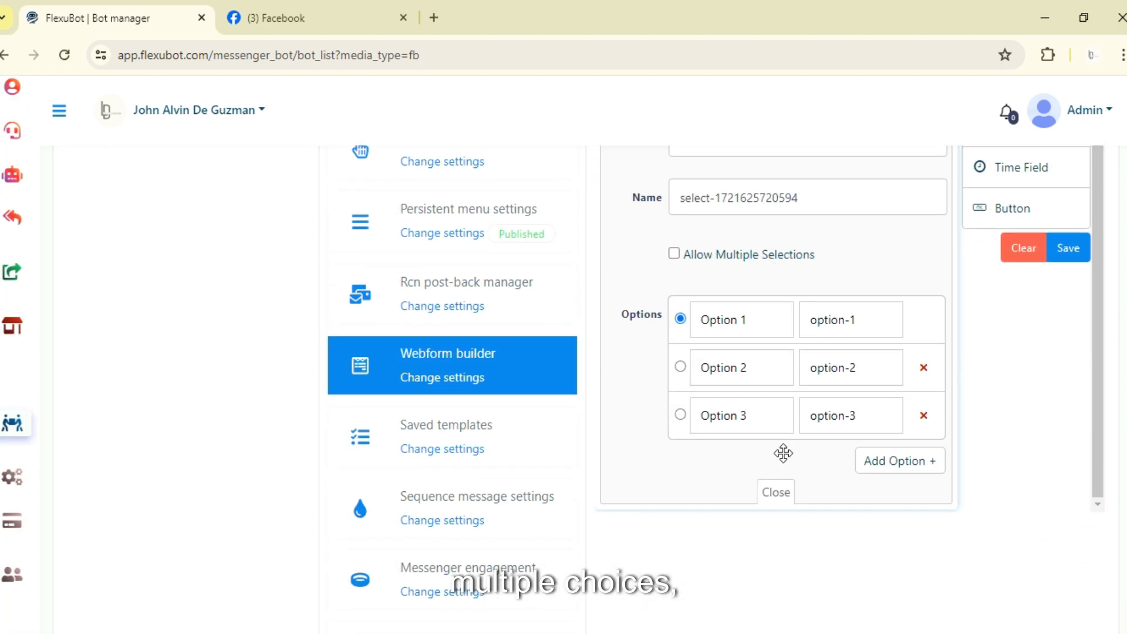
pyautogui.scroll(5, 822, 367)
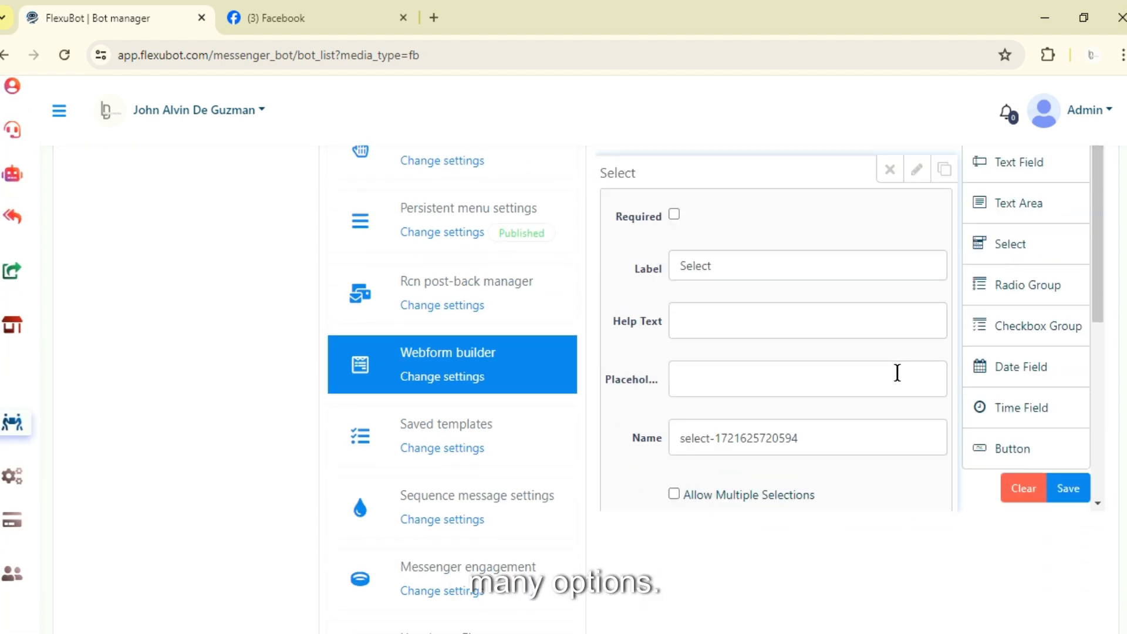
pyautogui.click(893, 179)
# Step: Try out a Radio Group below the header and delete it from the form
pyautogui.moveTo(1011, 297); pyautogui.dragTo(782, 257)
pyautogui.scroll(3, 742, 324)
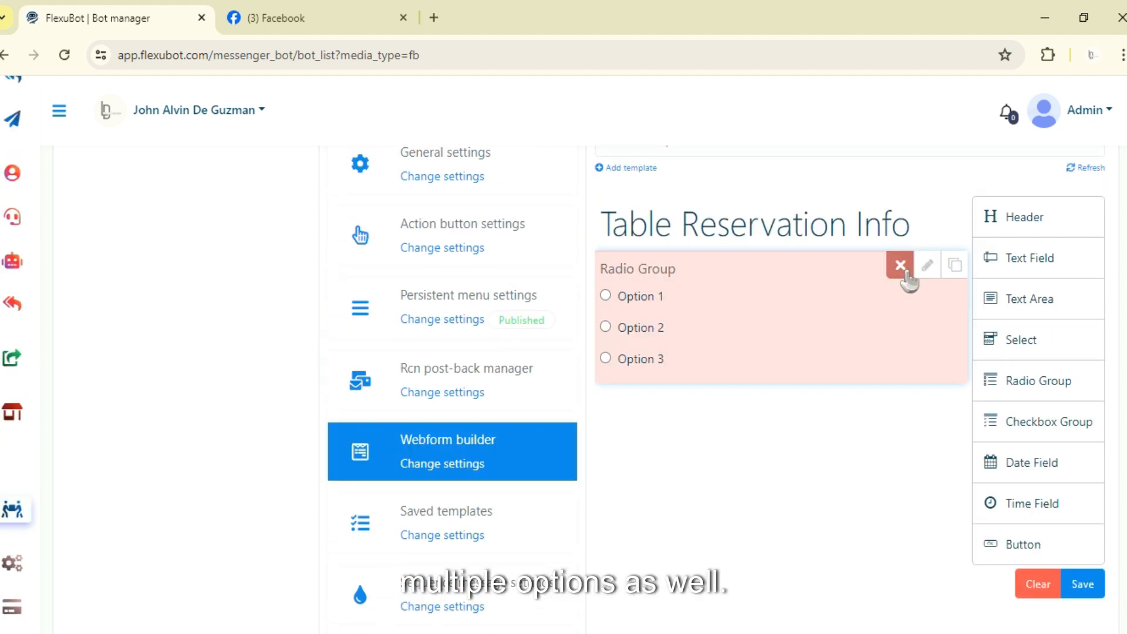
pyautogui.click(905, 271)
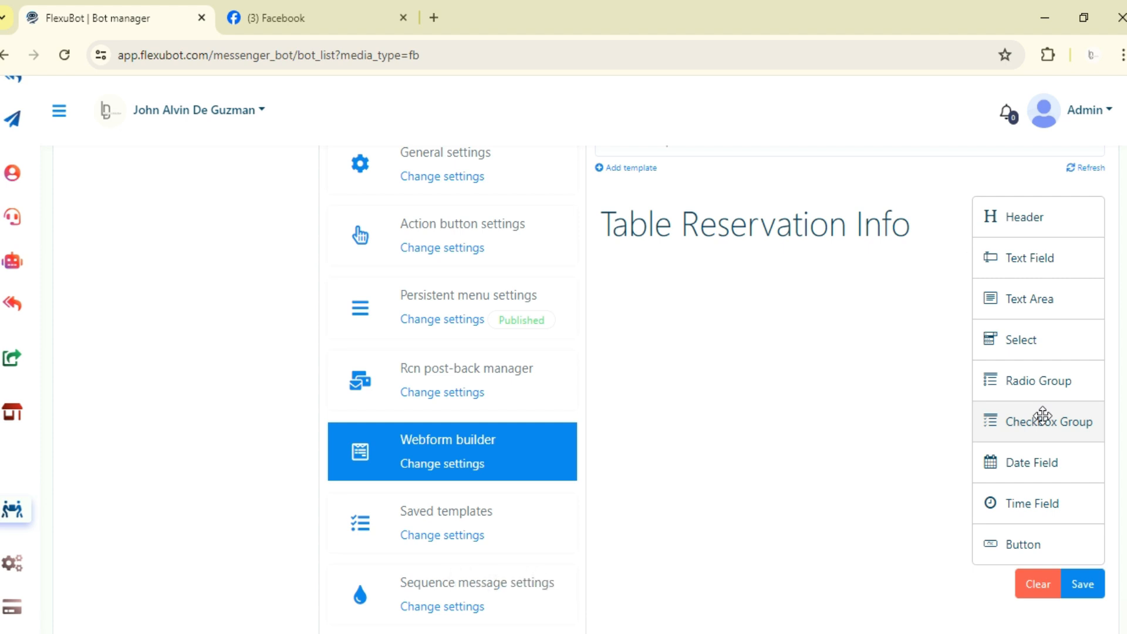
# Step: Try out a Checkbox Group below the header and delete it from the form
pyautogui.moveTo(1043, 416); pyautogui.dragTo(719, 314)
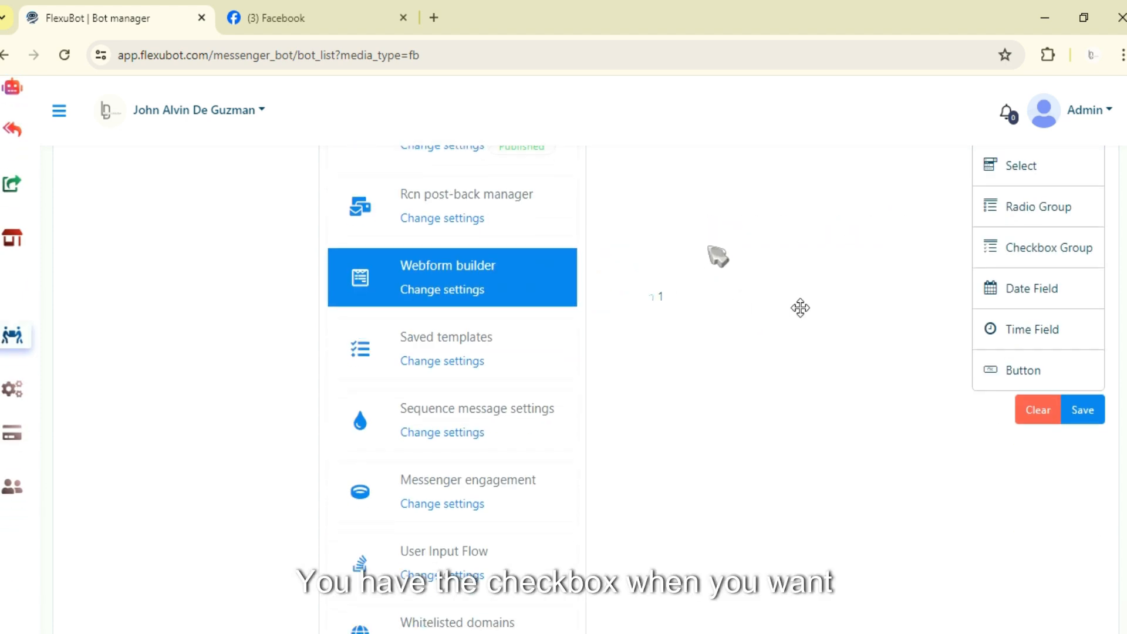
pyautogui.scroll(3, 800, 307)
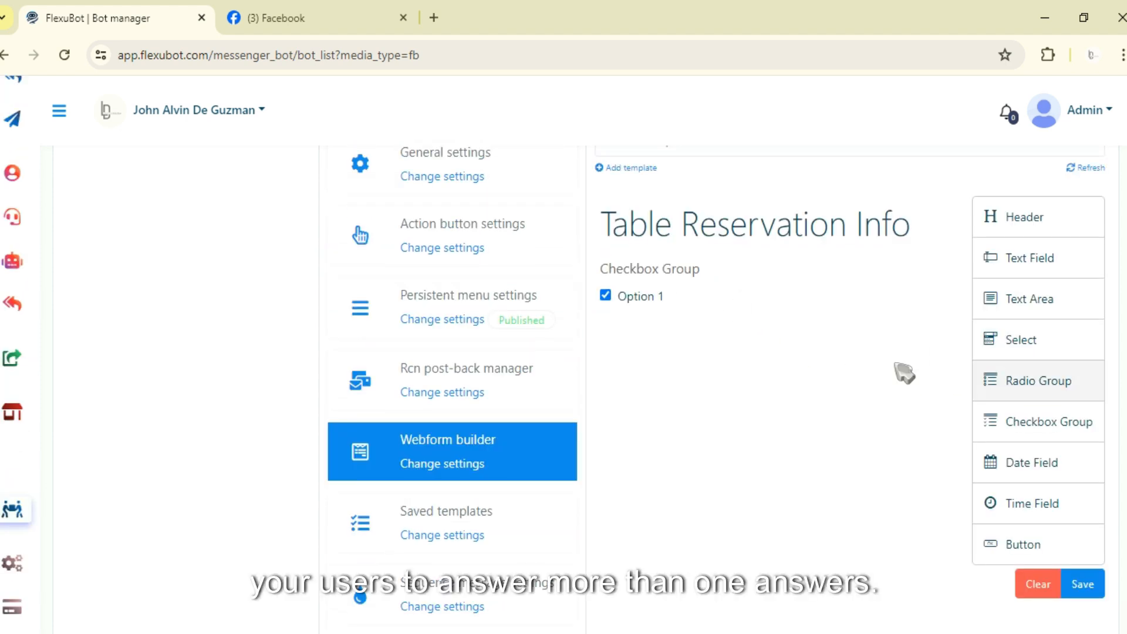
pyautogui.click(901, 266)
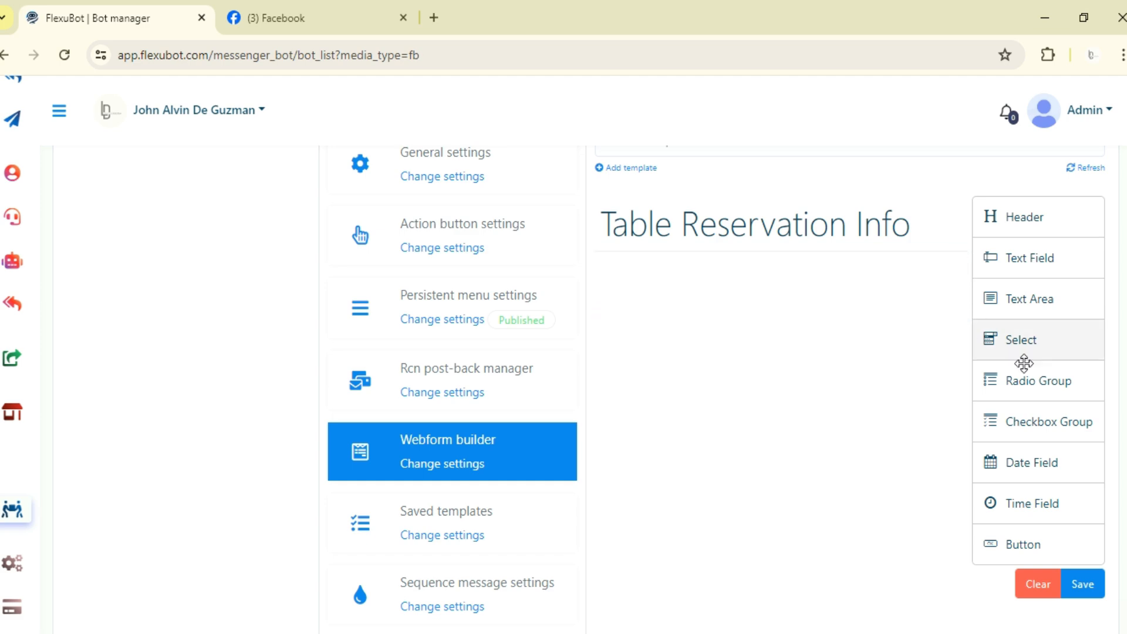
# Step: Add a Date Field below the Table Reservation Info header and a Time Field beneath it
pyautogui.moveTo(1050, 473); pyautogui.dragTo(757, 295)
pyautogui.scroll(3, 822, 297)
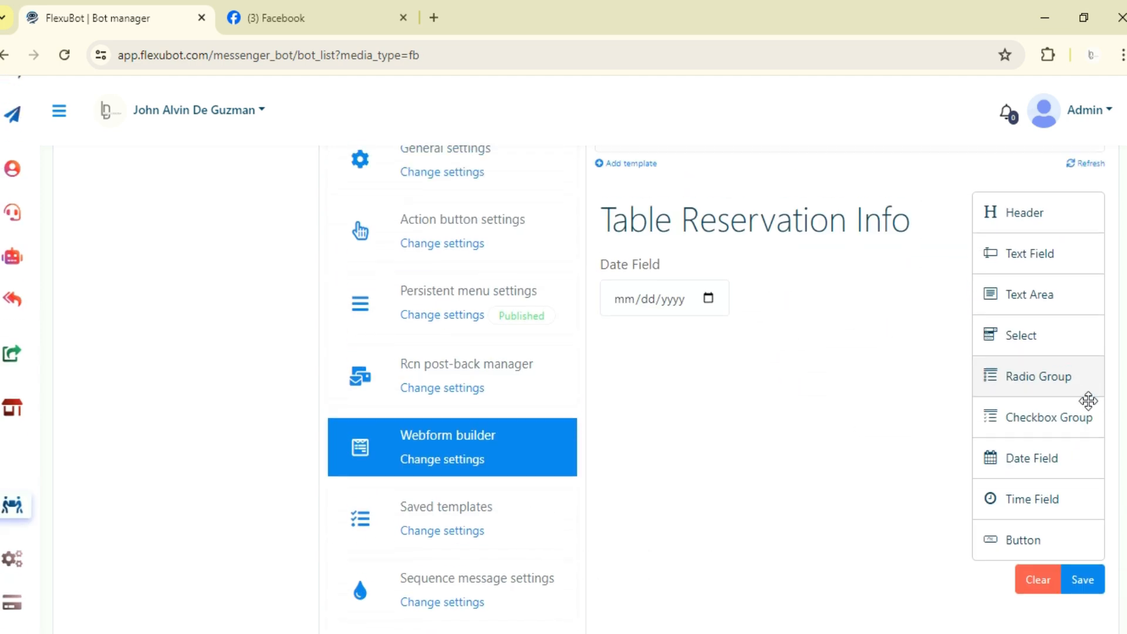
pyautogui.moveTo(1082, 503); pyautogui.dragTo(734, 335)
pyautogui.scroll(2, 1064, 516)
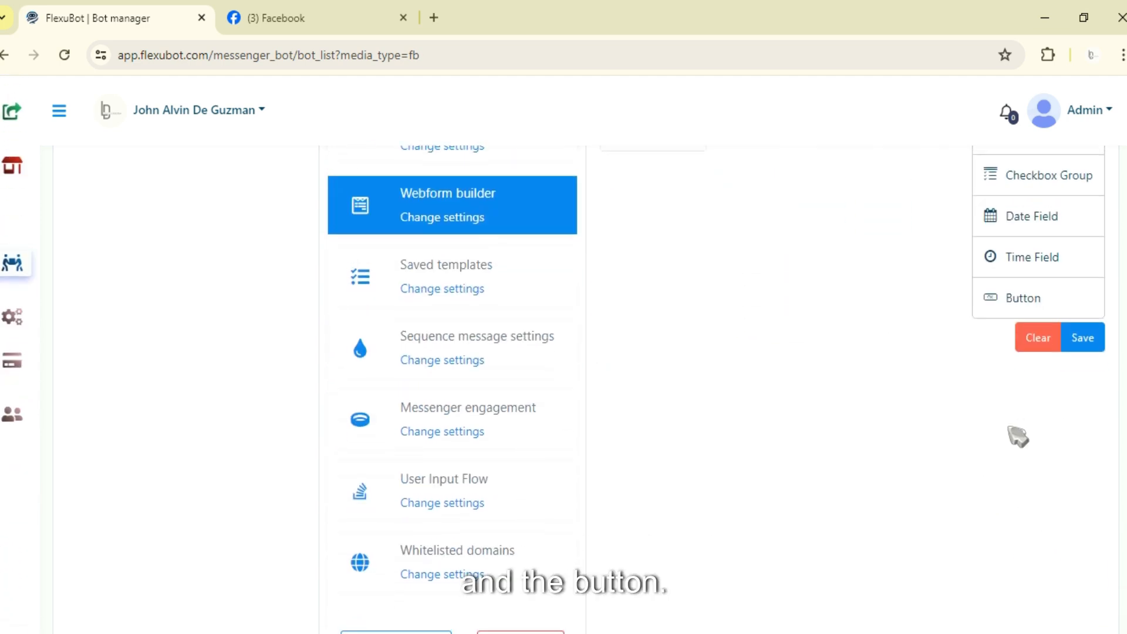
# Step: Add a Button element at the end of the form, below the Time Field
pyautogui.moveTo(1039, 464); pyautogui.dragTo(737, 343)
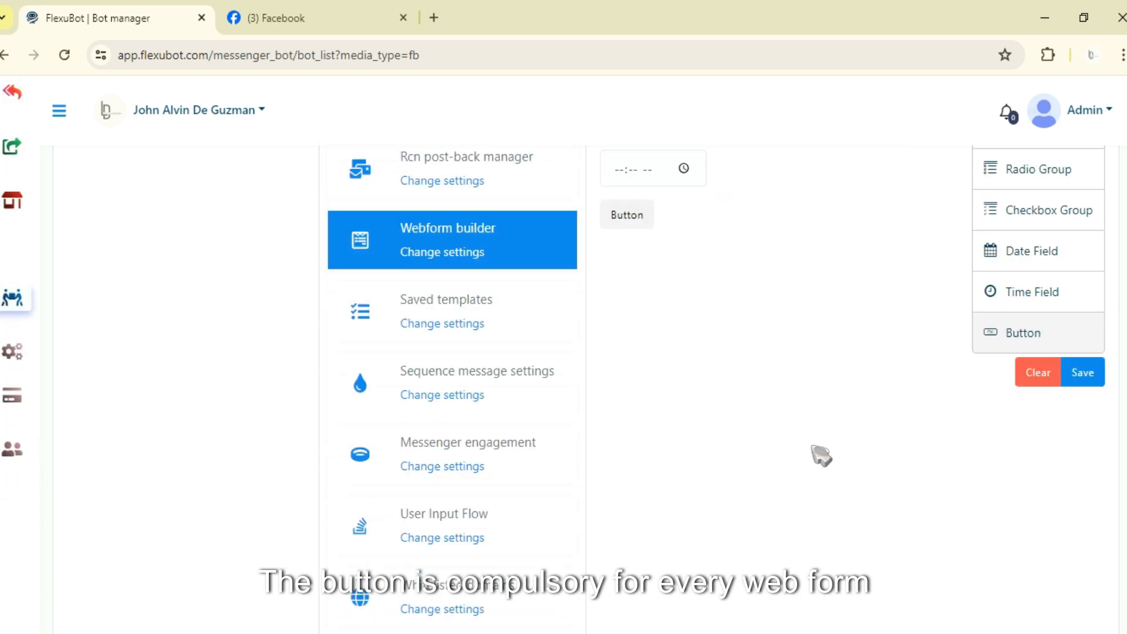
pyautogui.scroll(3, 775, 445)
pyautogui.scroll(2, 779, 368)
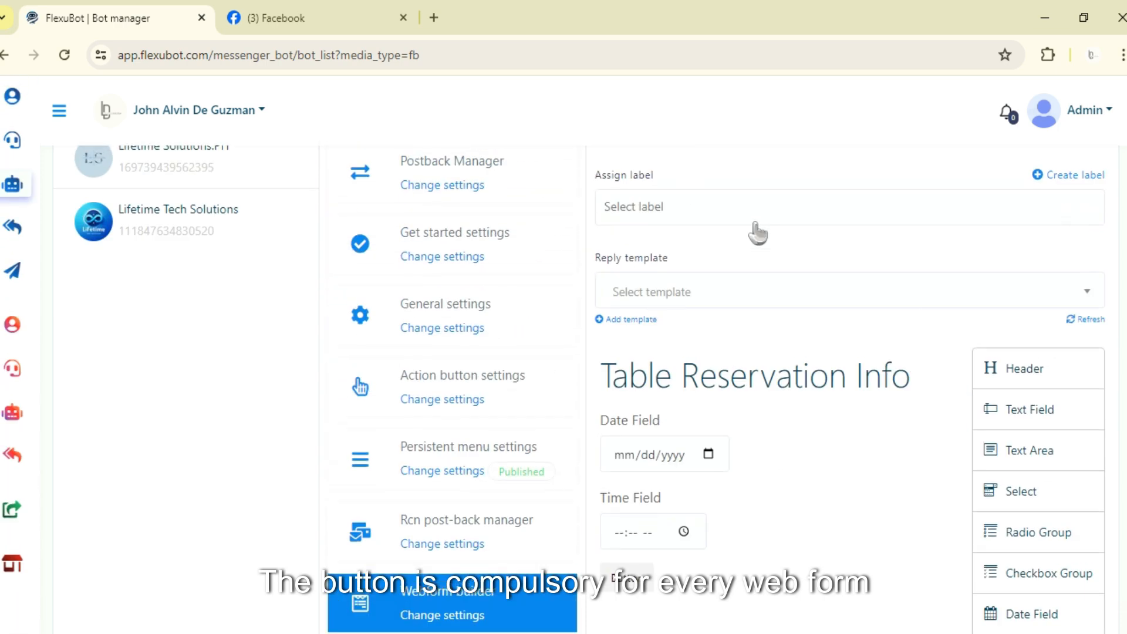
pyautogui.scroll(-2, 819, 392)
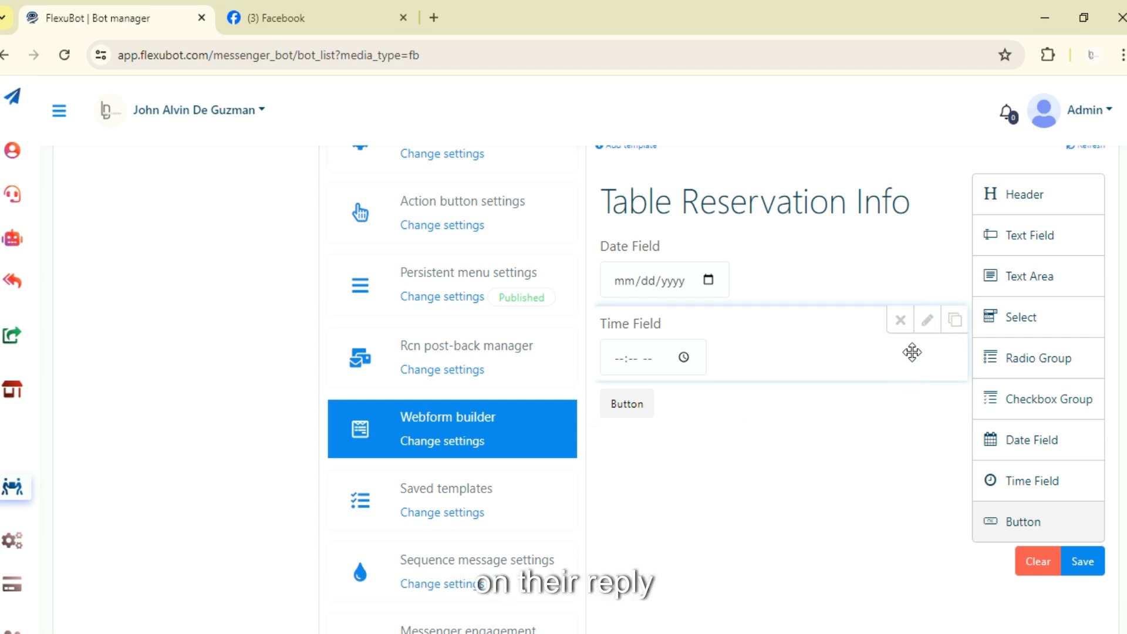
pyautogui.scroll(2, 880, 437)
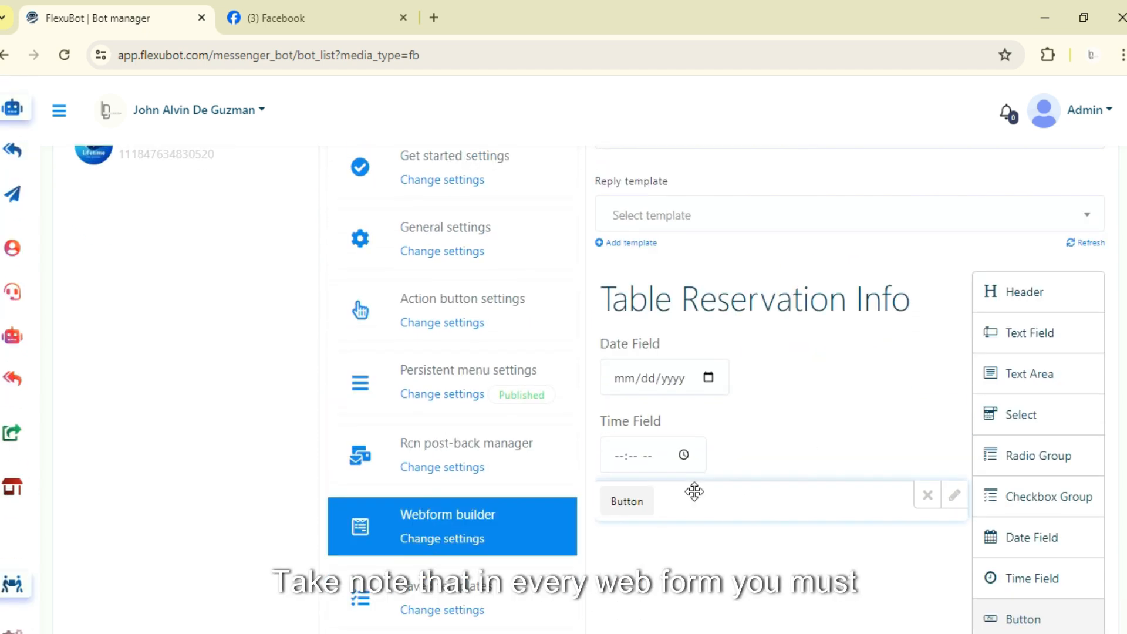
pyautogui.scroll(-1, 694, 491)
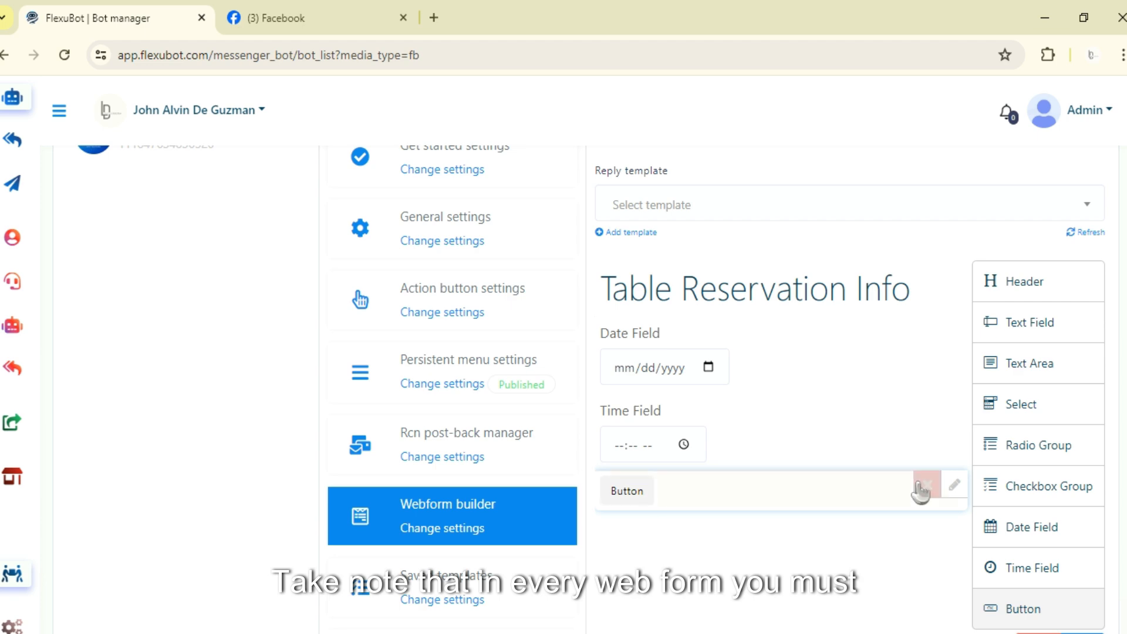
pyautogui.scroll(-3, 920, 491)
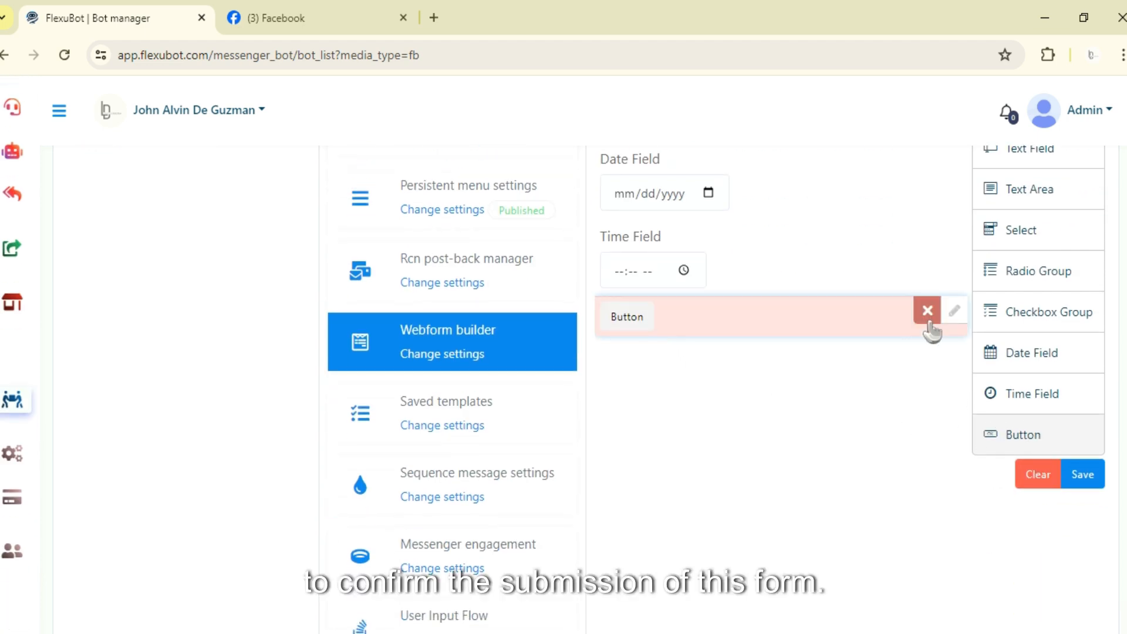
pyautogui.scroll(5, 901, 428)
pyautogui.scroll(-3, 955, 409)
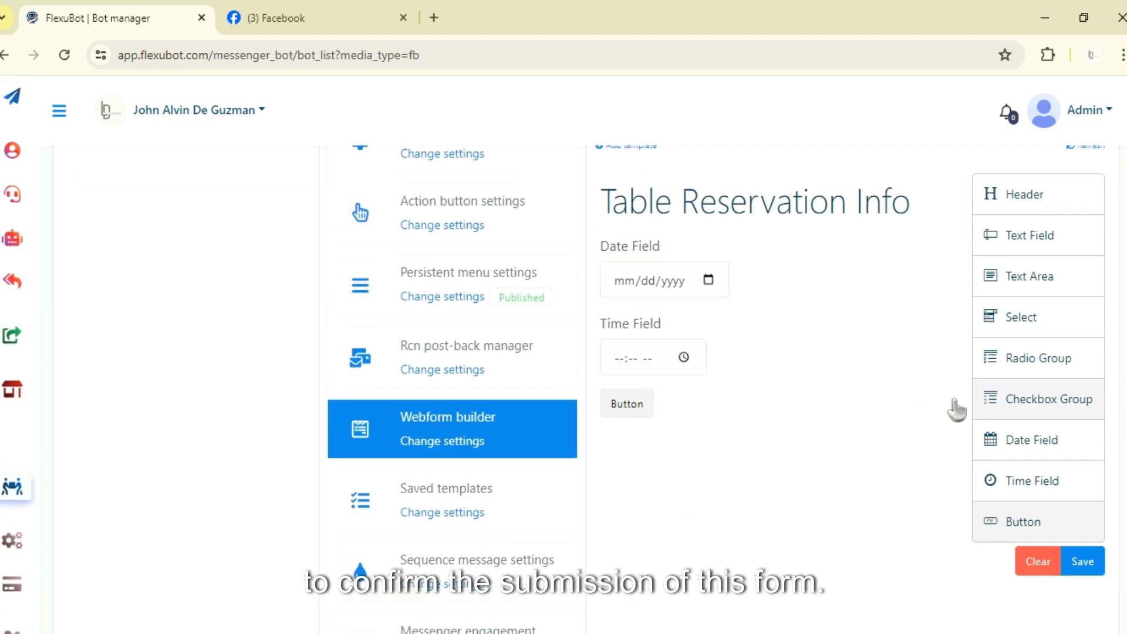
# Step: Insert a Text Field between the Table Reservation Info header and the Date Field
pyautogui.scroll(2, 876, 338)
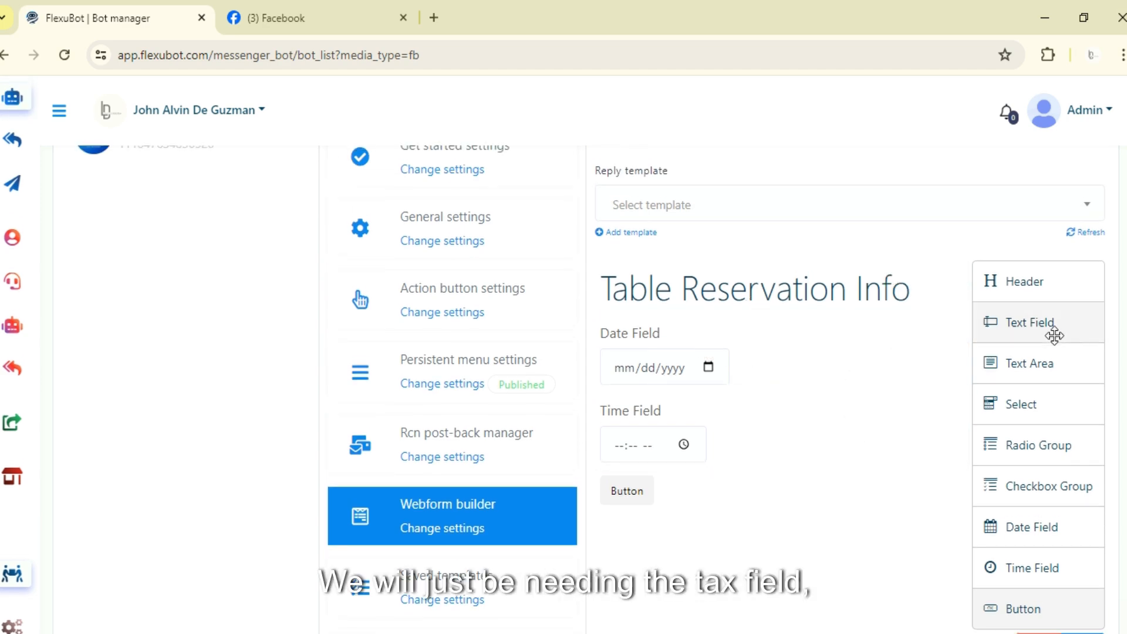
pyautogui.moveTo(1055, 336); pyautogui.dragTo(684, 341)
pyautogui.scroll(-4, 681, 346)
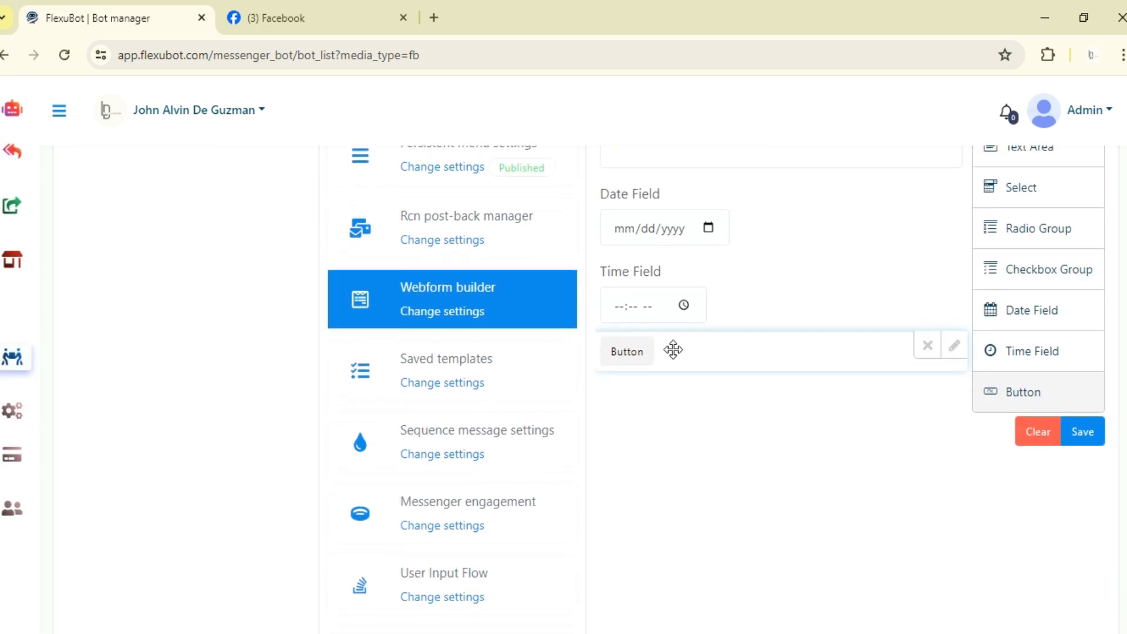
pyautogui.scroll(3, 673, 350)
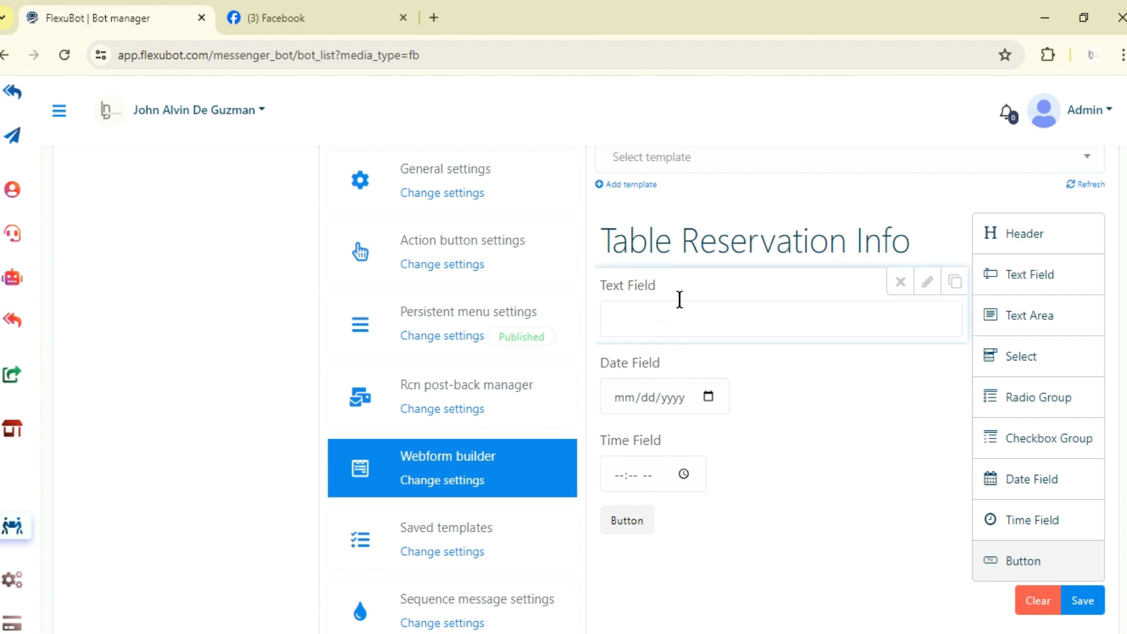
# Step: Open the Text Field's settings and mark the field as required
pyautogui.click(929, 283)
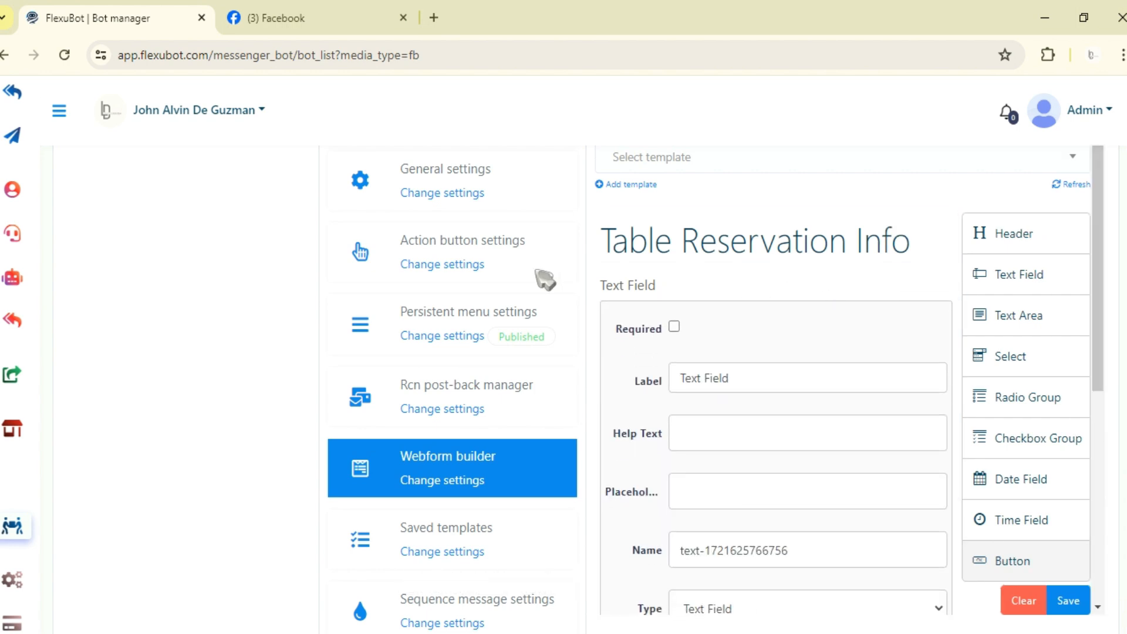
pyautogui.moveTo(732, 379); pyautogui.dragTo(665, 387)
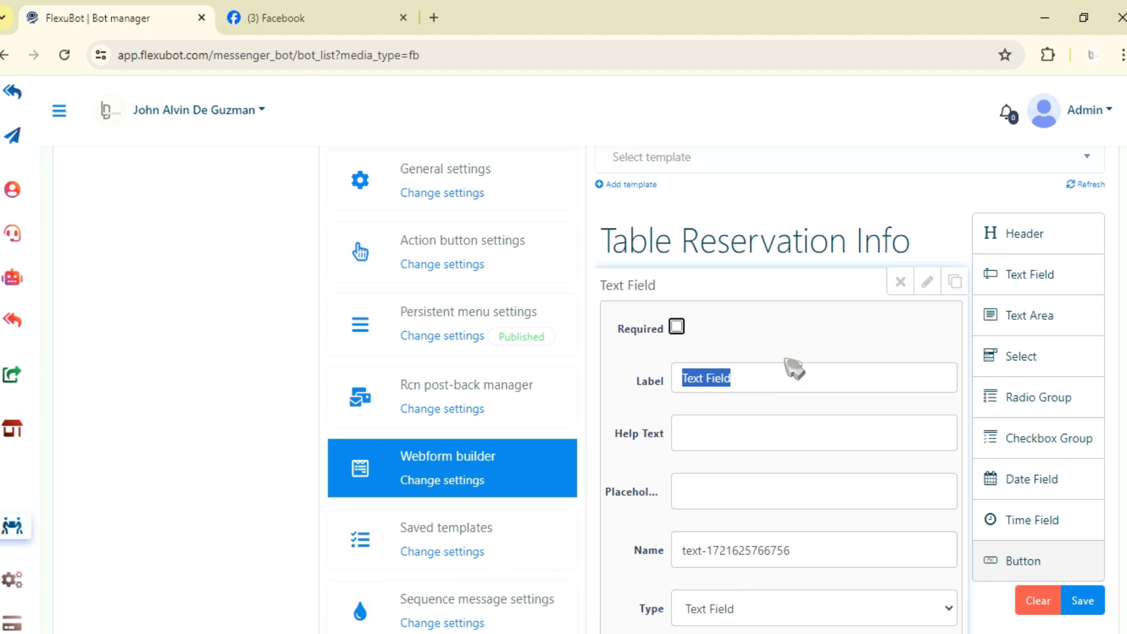
pyautogui.click(677, 326)
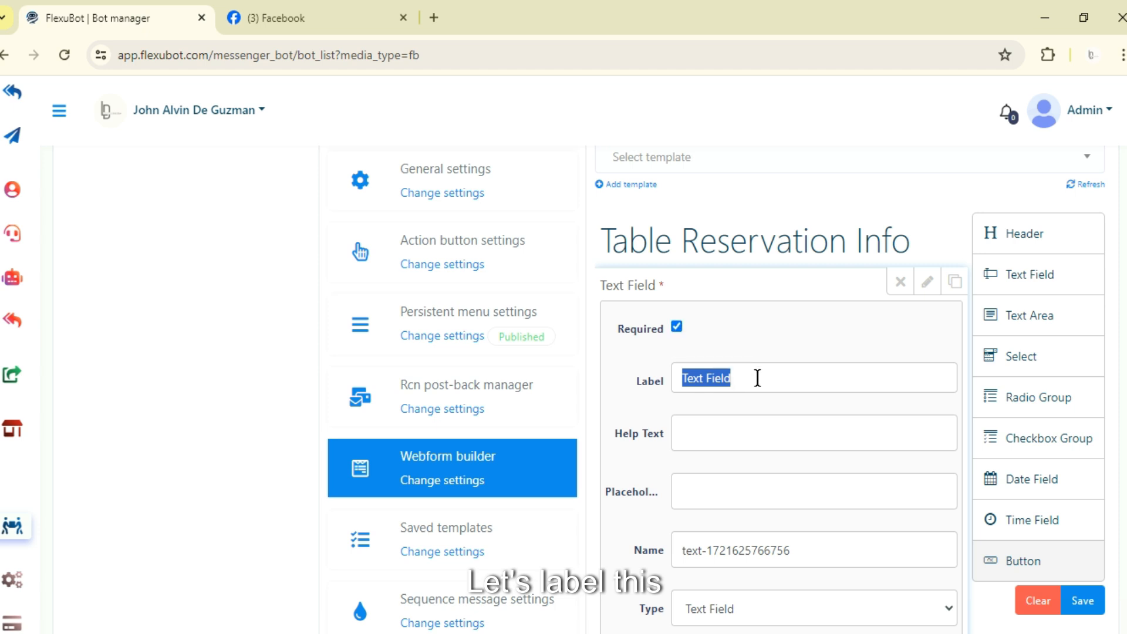
# Step: Set the Text Field's label to "How many guests should we be expecting?"
pyautogui.tripleClick(711, 380)
pyautogui.write('H')
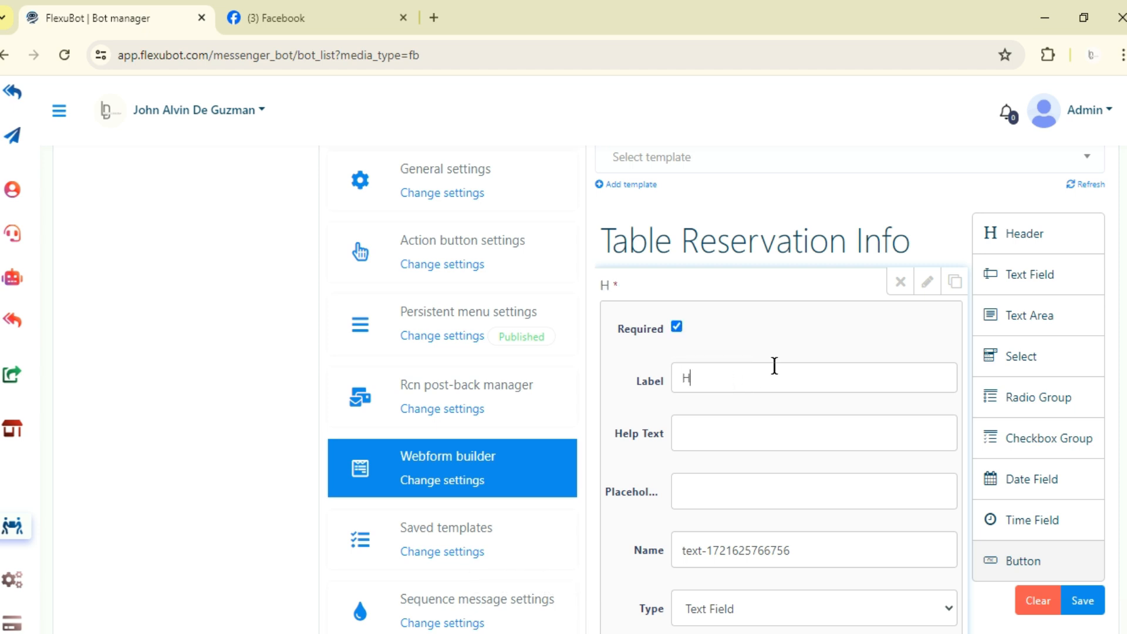
pyautogui.write('ow many ')
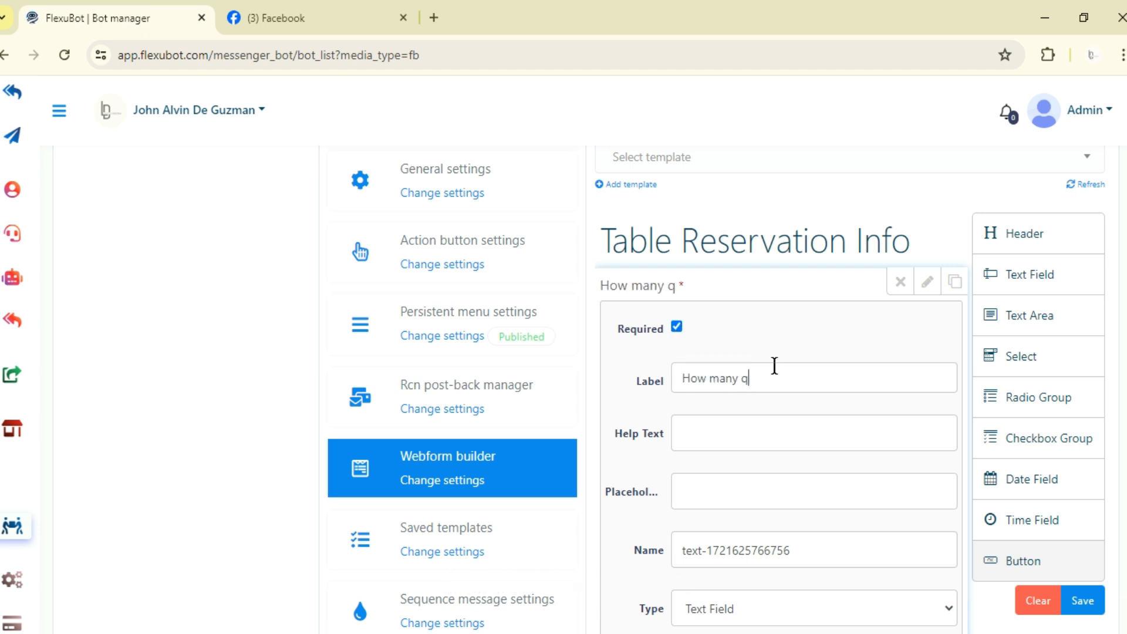
pyautogui.write('guests should we be e')
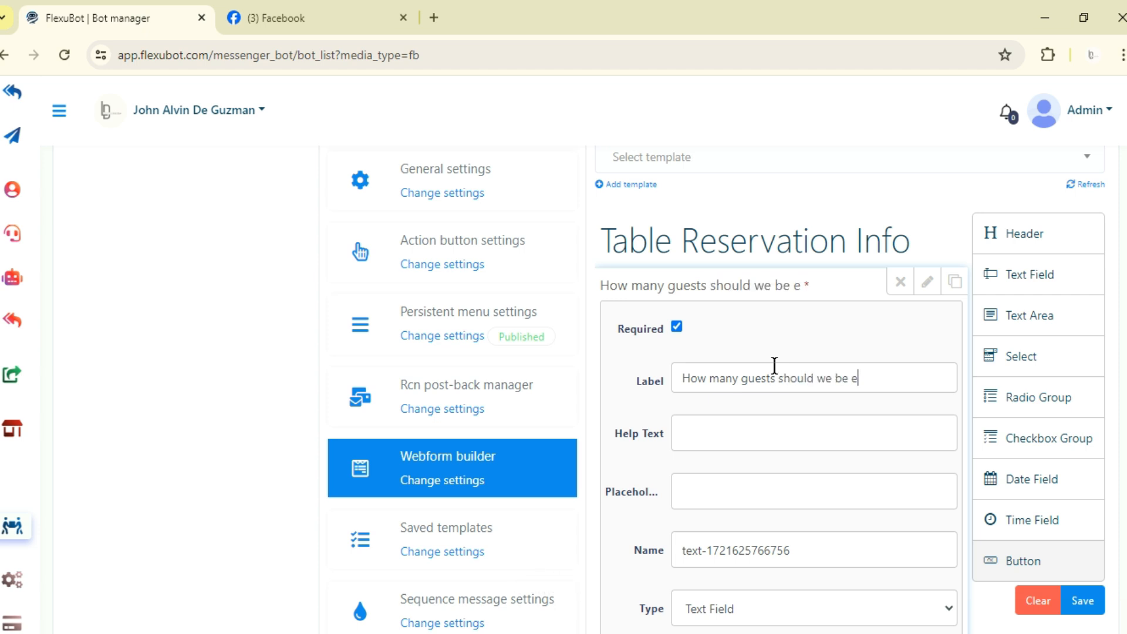
pyautogui.write('xpecting?')
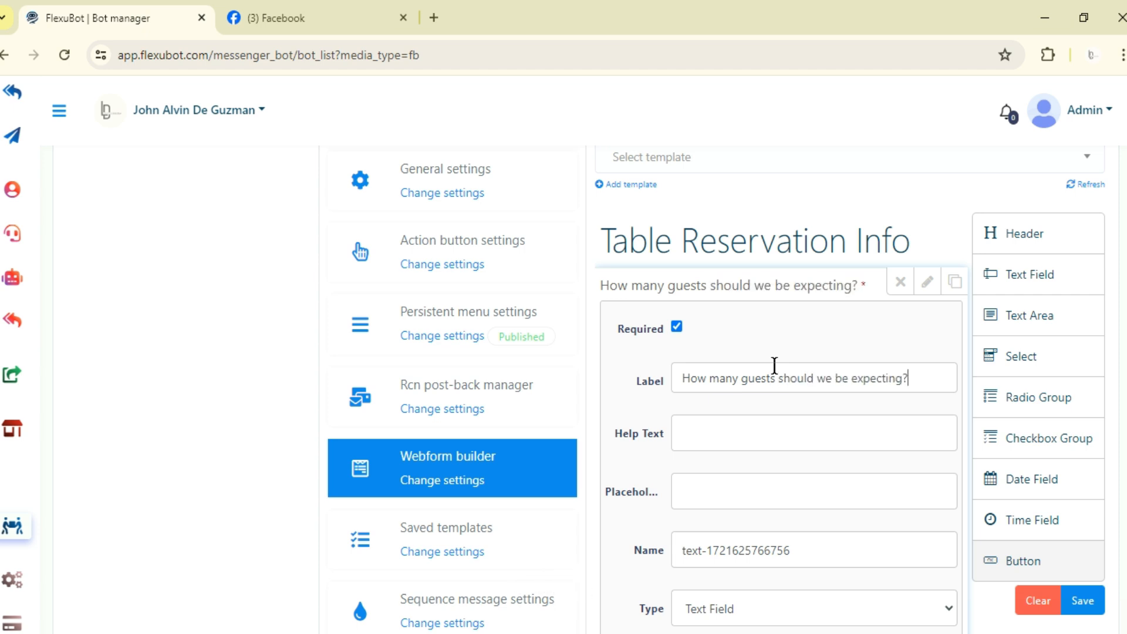
# Step: Check the available input types for the guest-count field and keep Text Field selected
pyautogui.scroll(-6, 854, 293)
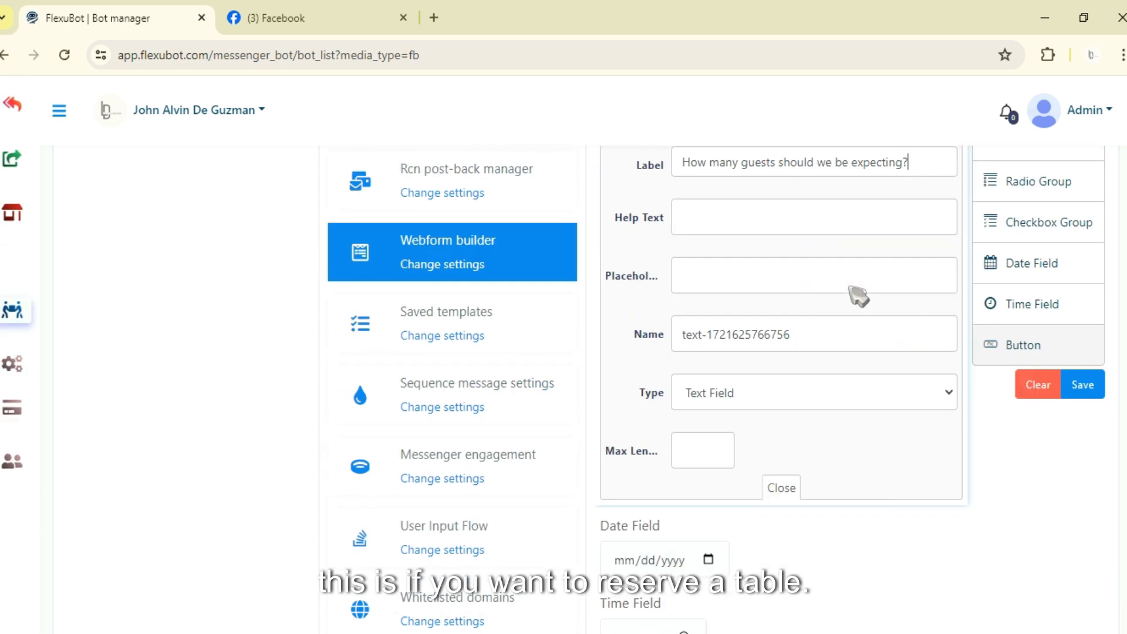
pyautogui.scroll(2, 850, 300)
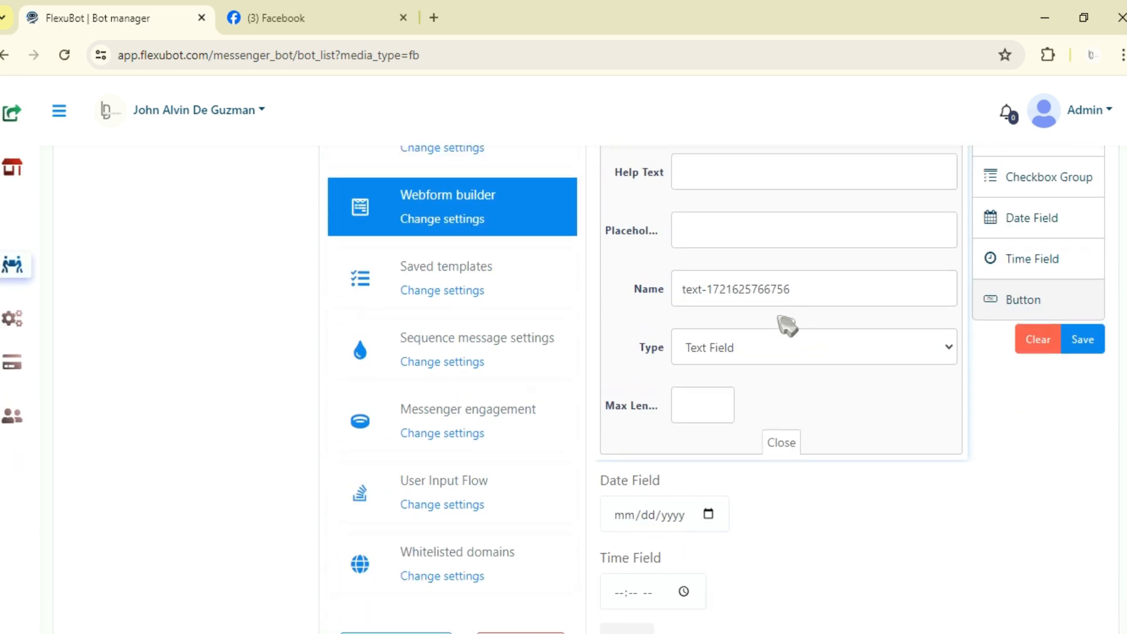
pyautogui.click(719, 364)
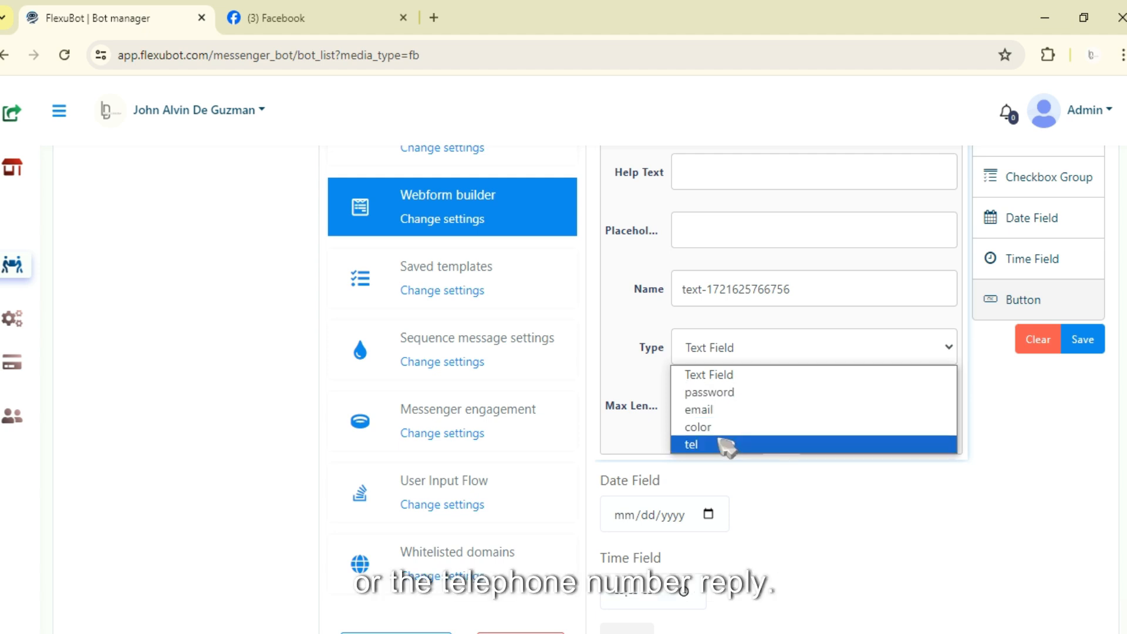
pyautogui.click(714, 379)
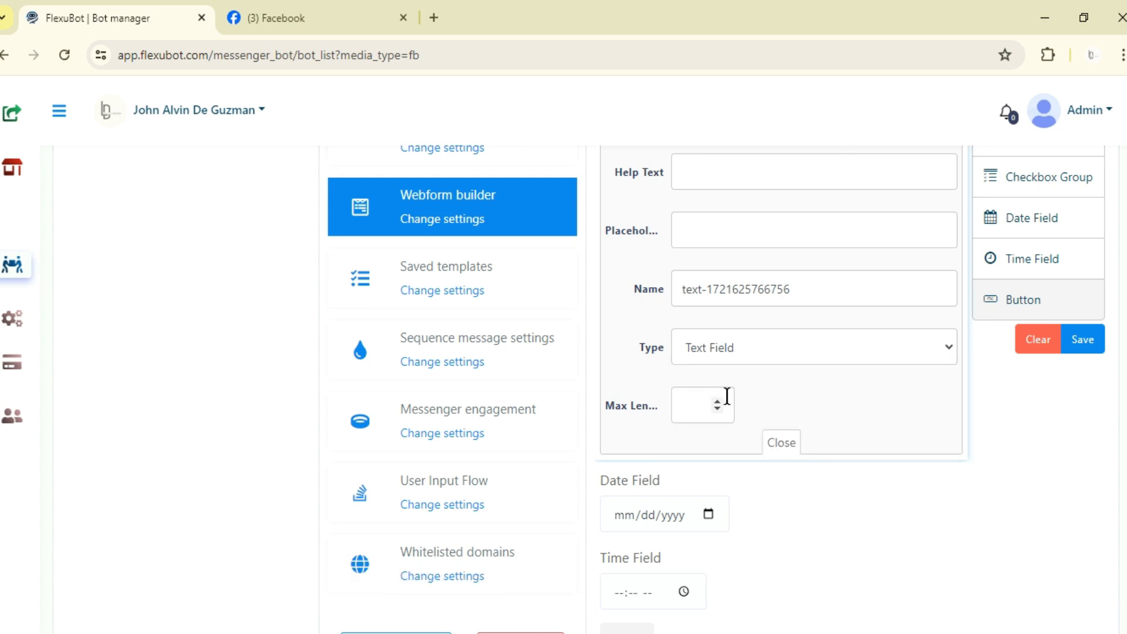
# Step: Review the guest-count field's name and maximum length options, and close its settings
pyautogui.scroll(3, 805, 459)
pyautogui.tripleClick(804, 459)
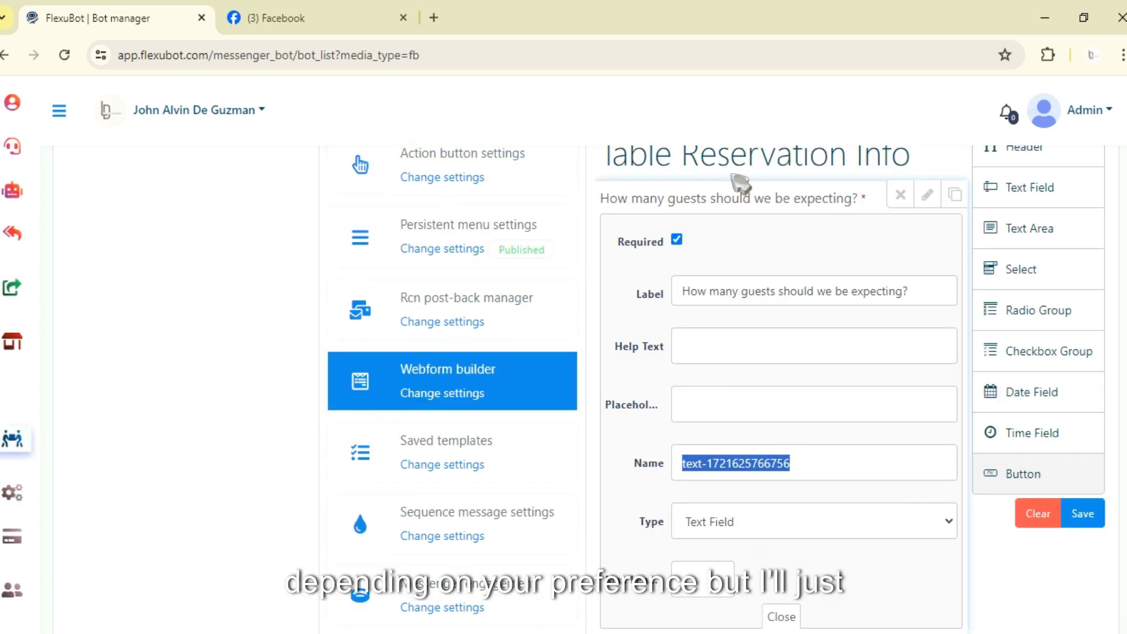
pyautogui.scroll(-4, 843, 315)
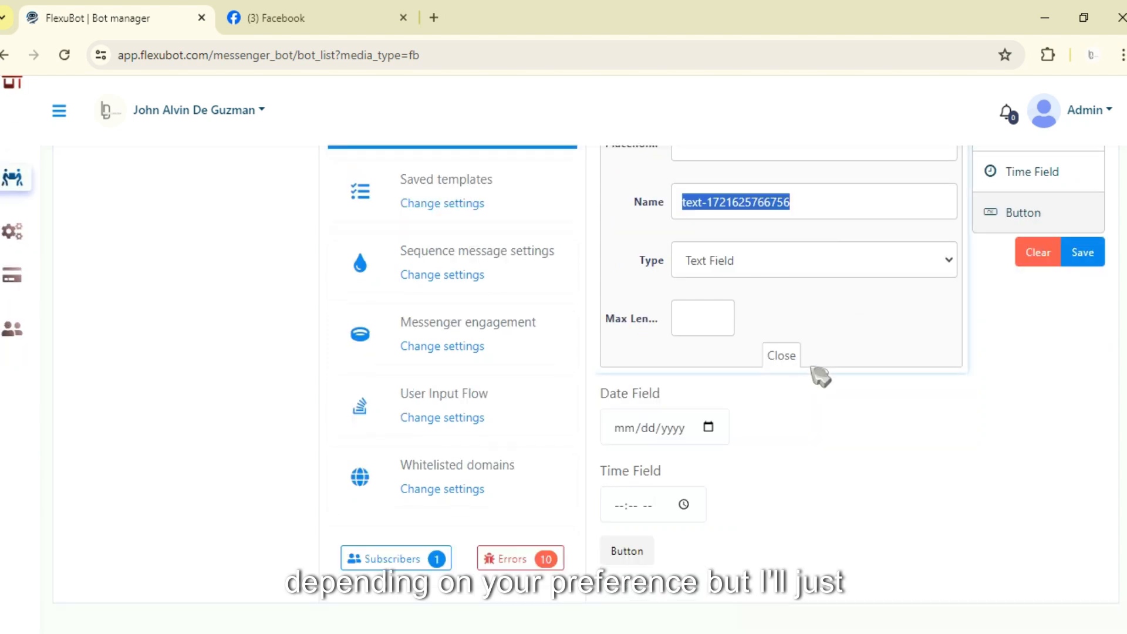
pyautogui.scroll(3, 712, 411)
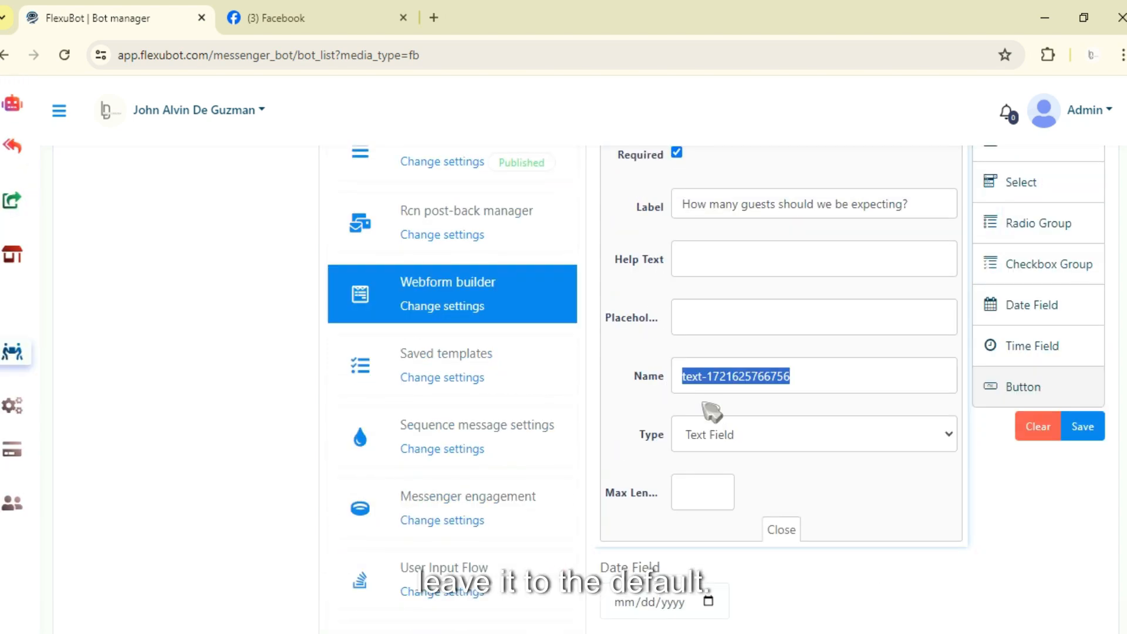
pyautogui.click(695, 492)
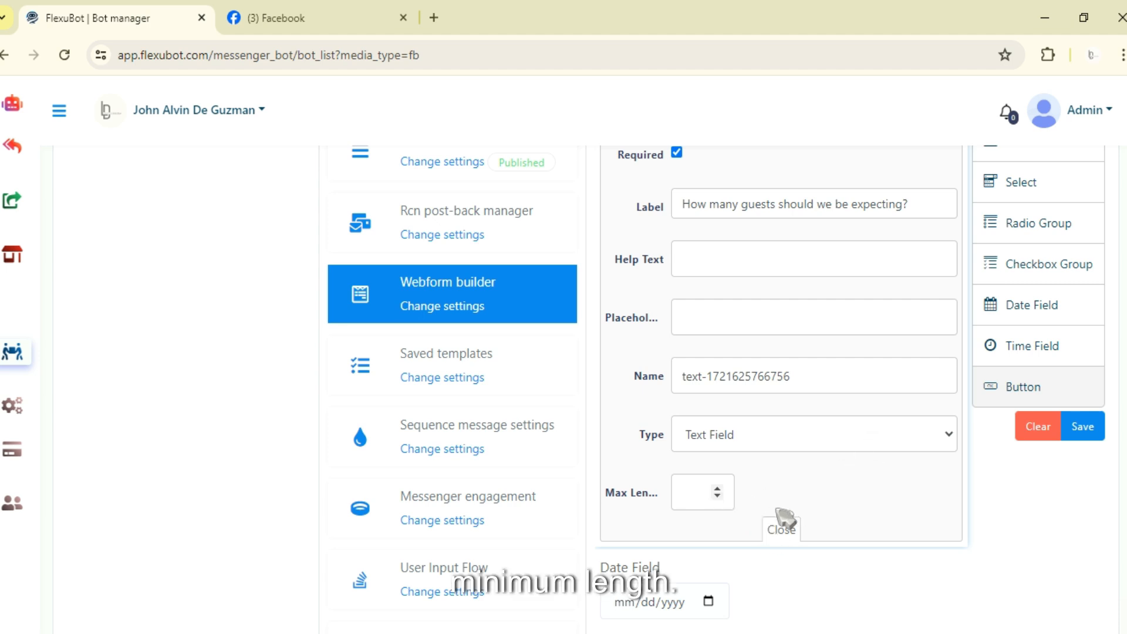
pyautogui.scroll(1, 804, 405)
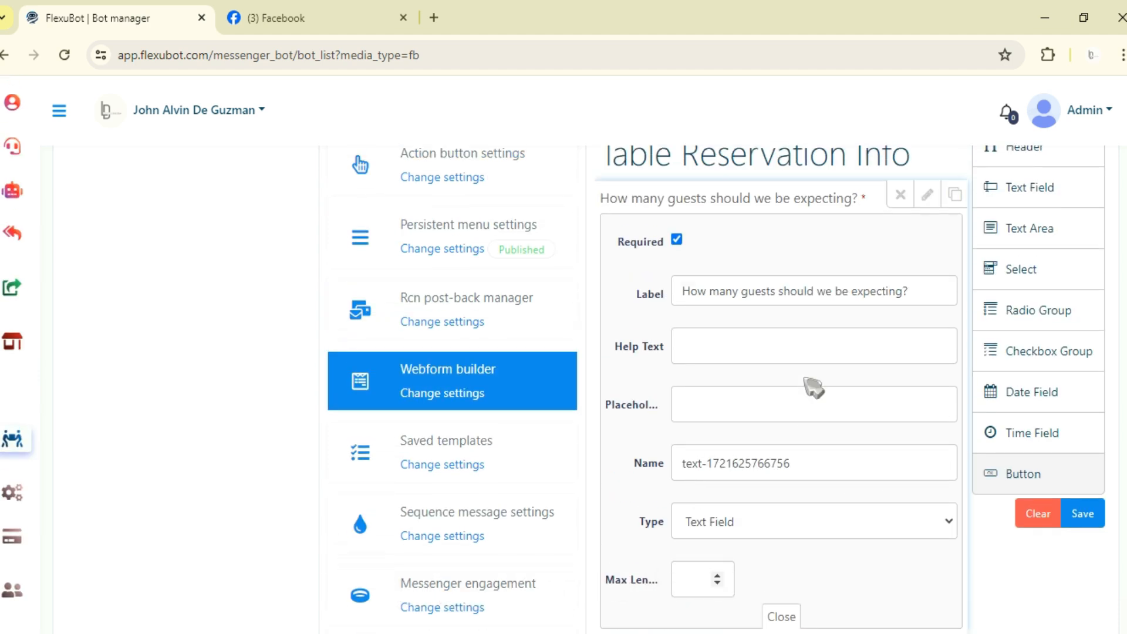
pyautogui.scroll(-1, 783, 411)
pyautogui.click(786, 534)
pyautogui.scroll(-3, 810, 505)
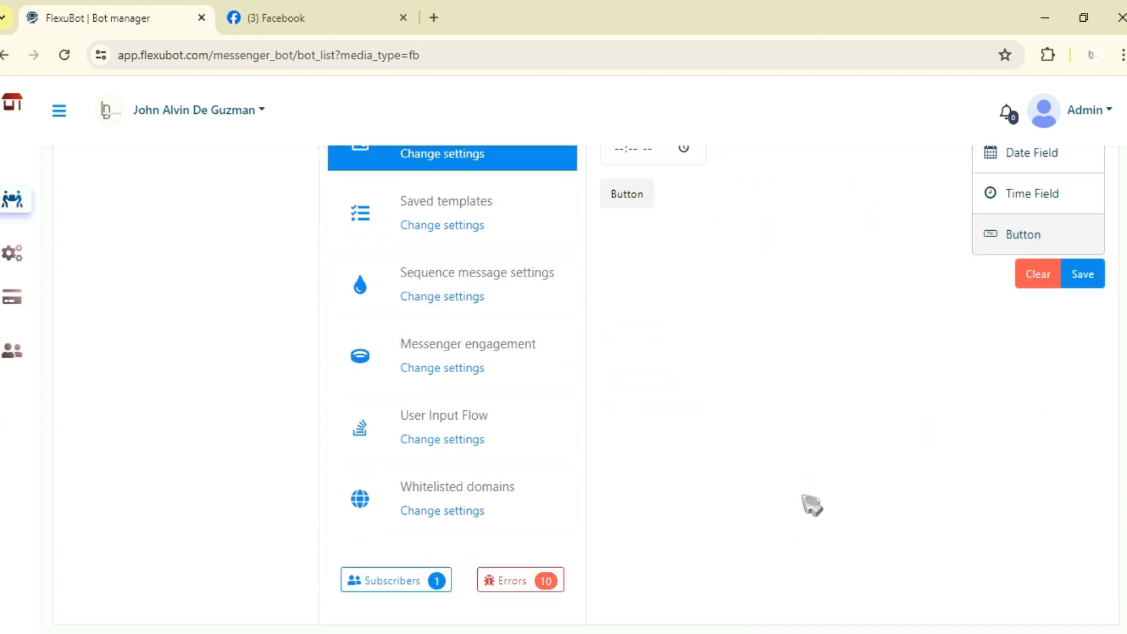
# Step: Open the Date Field's settings and set its label to "When Are you coming?"
pyautogui.scroll(5, 811, 502)
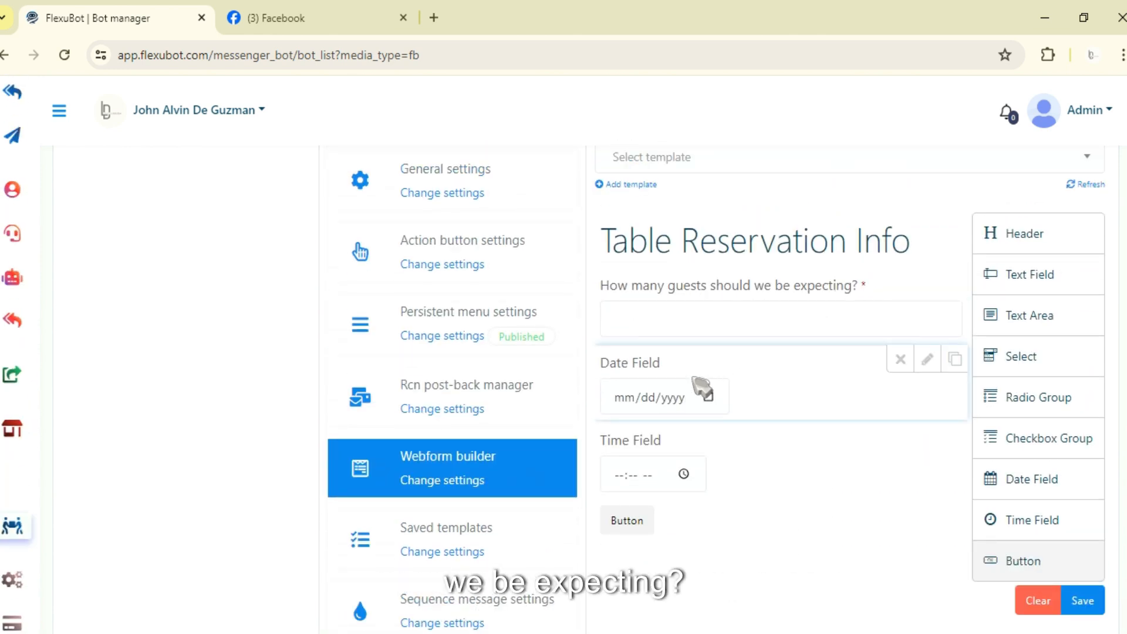
pyautogui.click(927, 359)
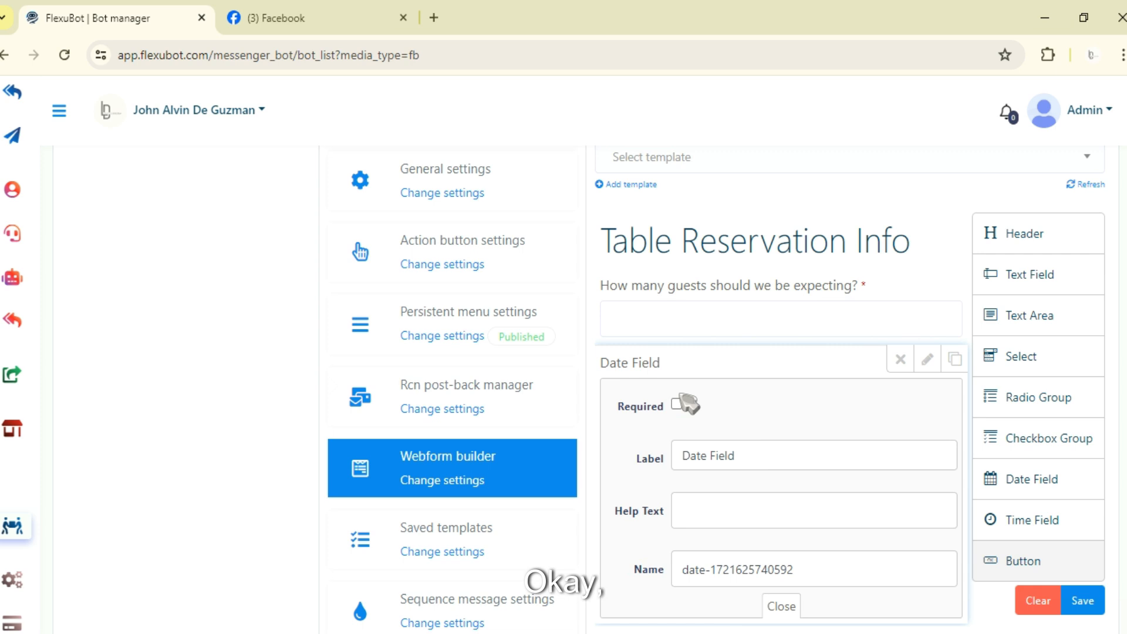
pyautogui.tripleClick(685, 444)
pyautogui.write('When Ar')
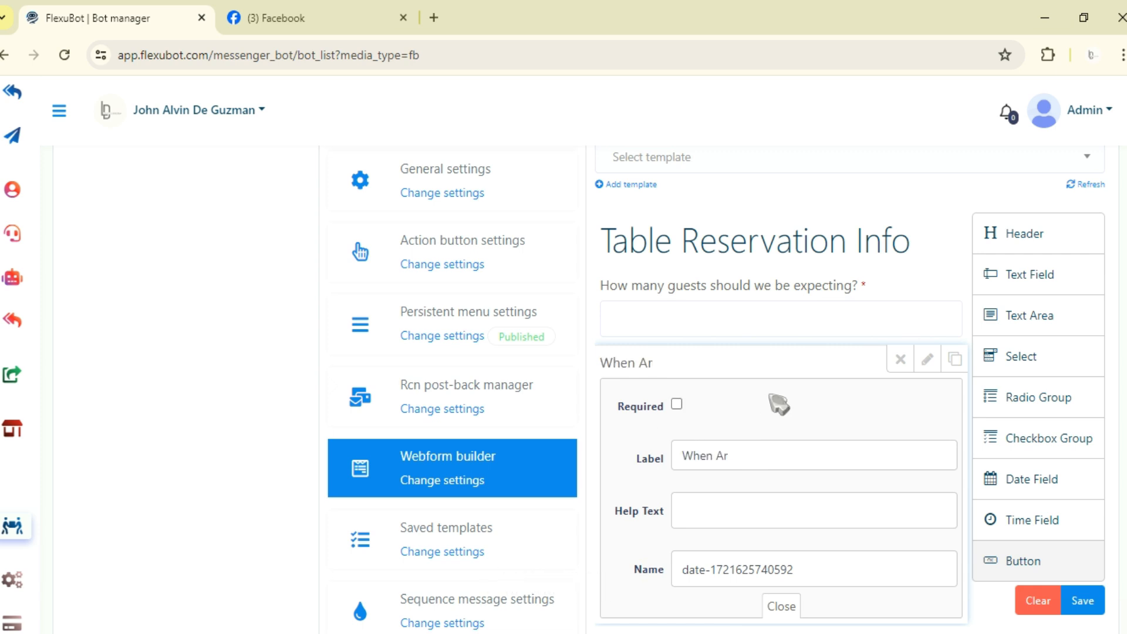
pyautogui.write('e you coming?')
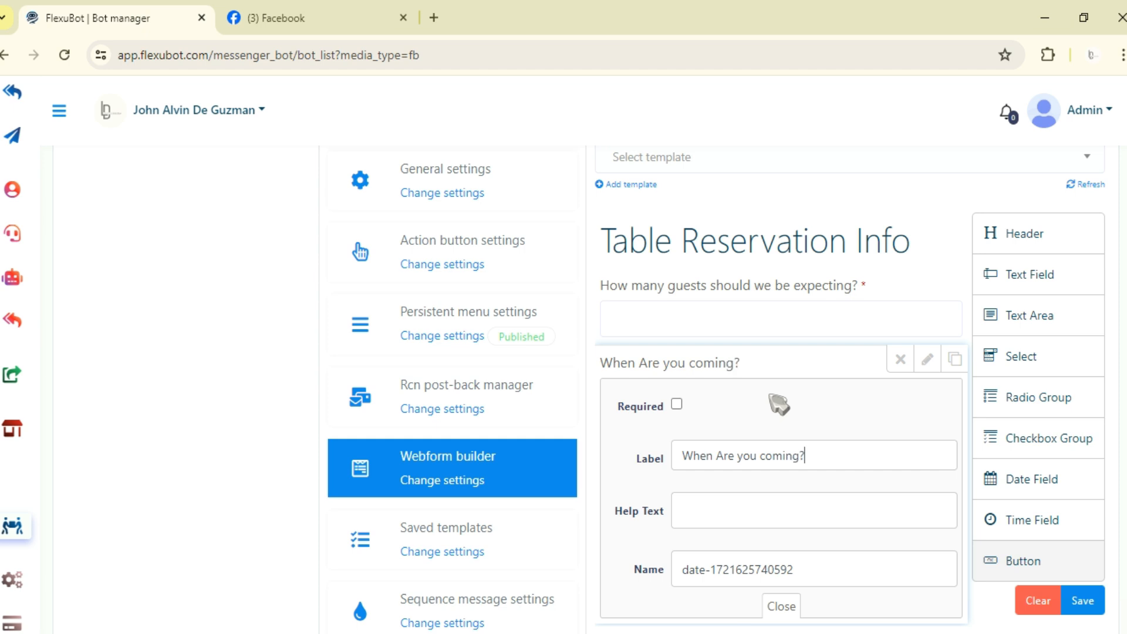
# Step: Mark the date question as required and close its settings
pyautogui.click(677, 404)
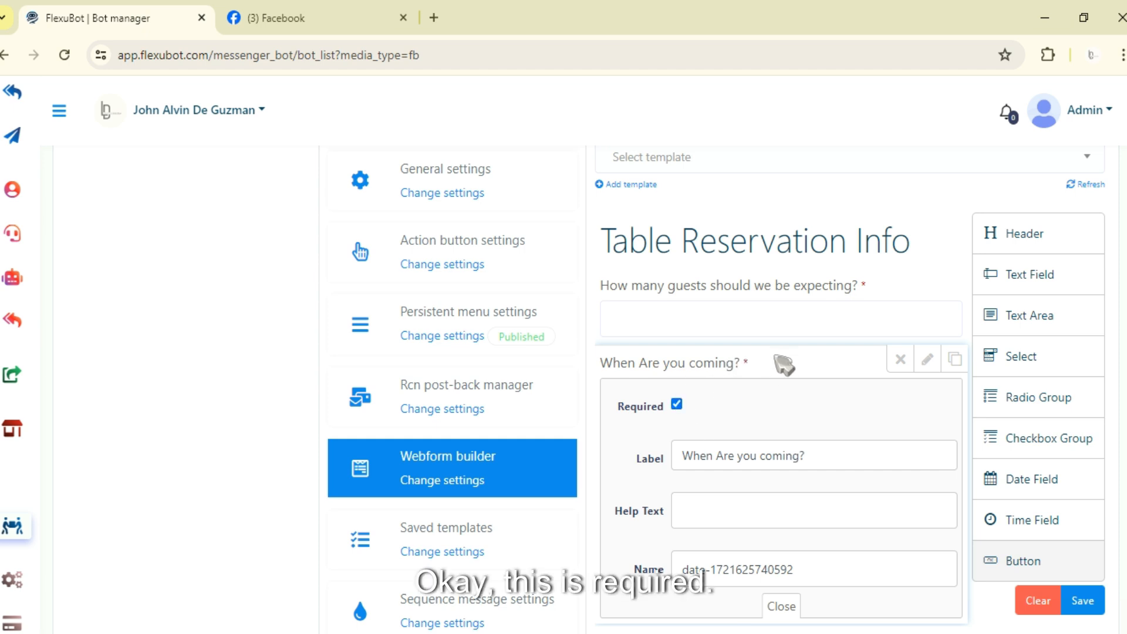
pyautogui.scroll(-3, 775, 466)
pyautogui.click(781, 432)
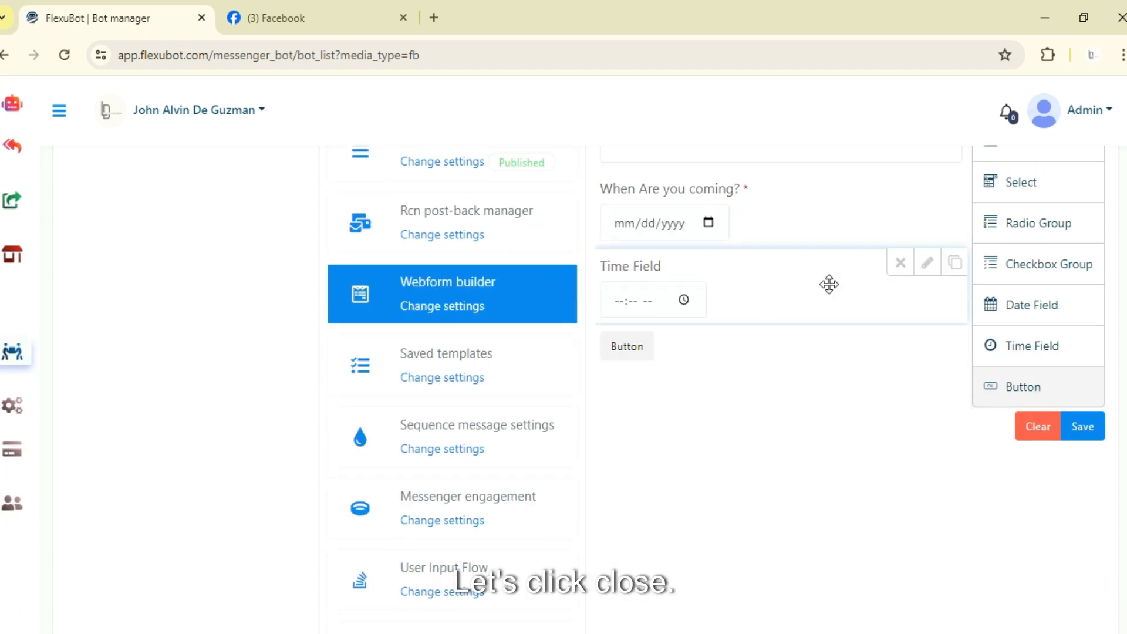
# Step: Set the Time Field's label to "What time are you coming", mark it as required and close its settings
pyautogui.click(927, 264)
pyautogui.moveTo(767, 358); pyautogui.dragTo(671, 358)
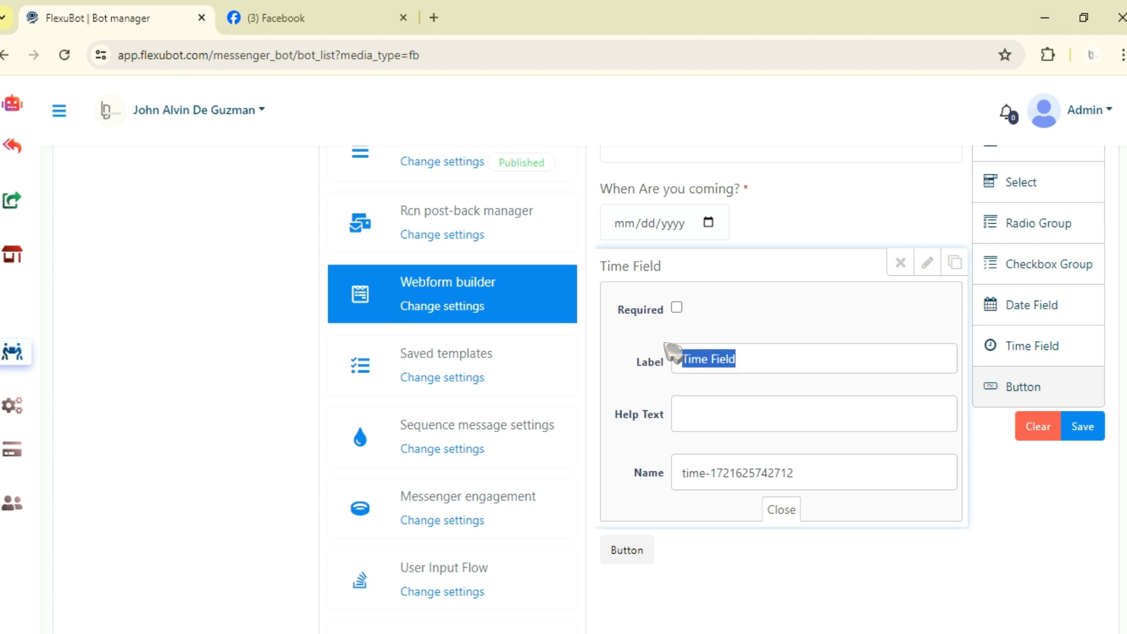
pyautogui.write('What t')
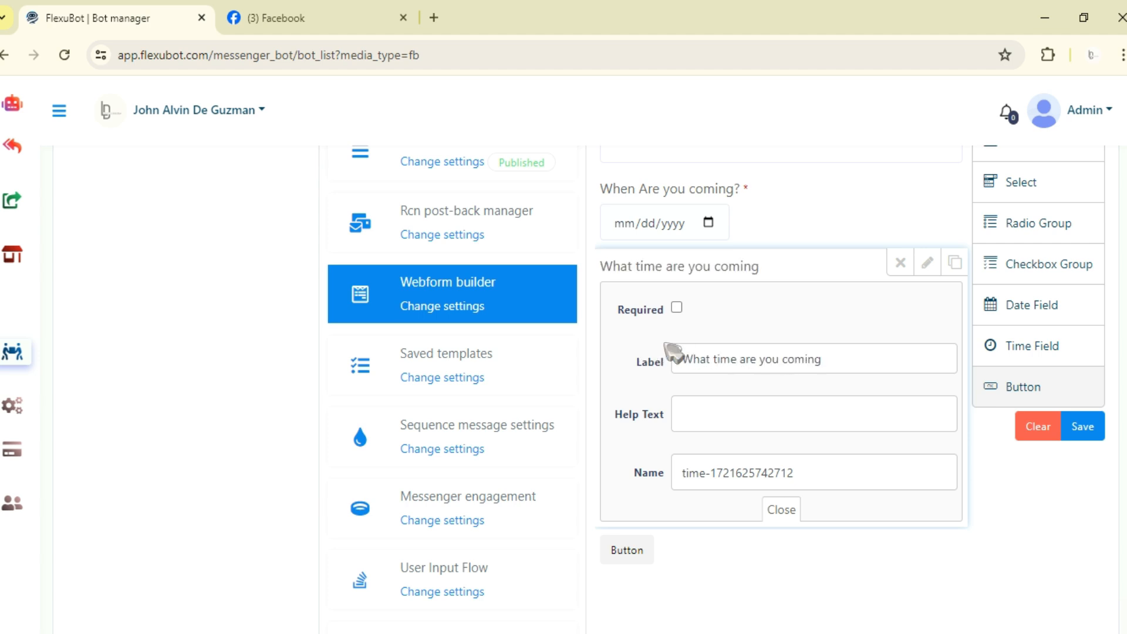
pyautogui.scroll(-4, 775, 410)
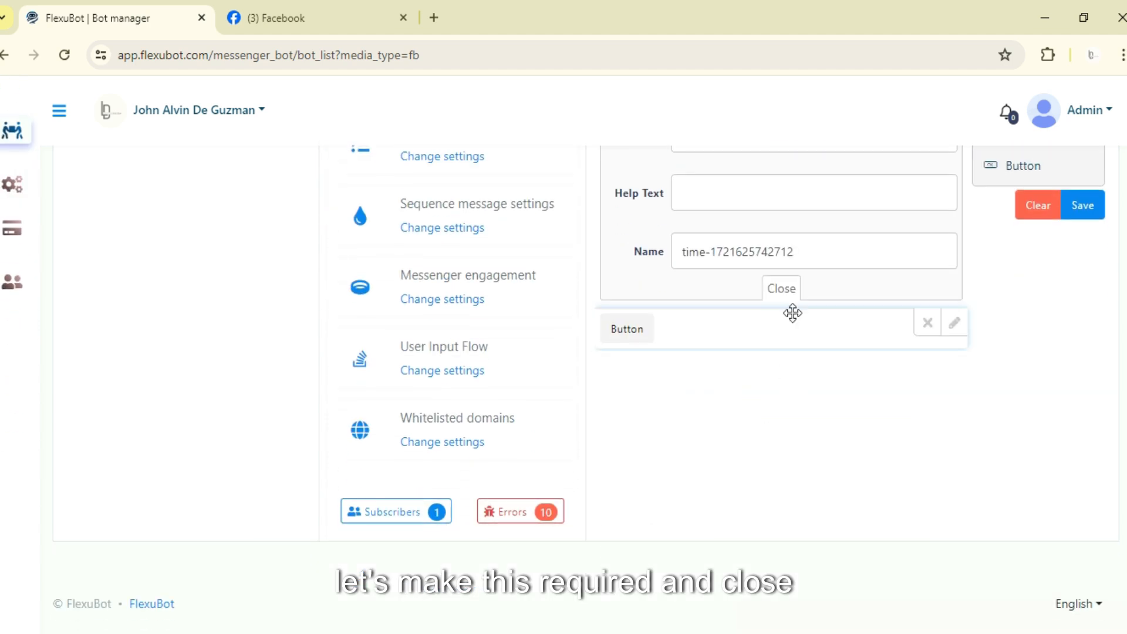
pyautogui.click(784, 291)
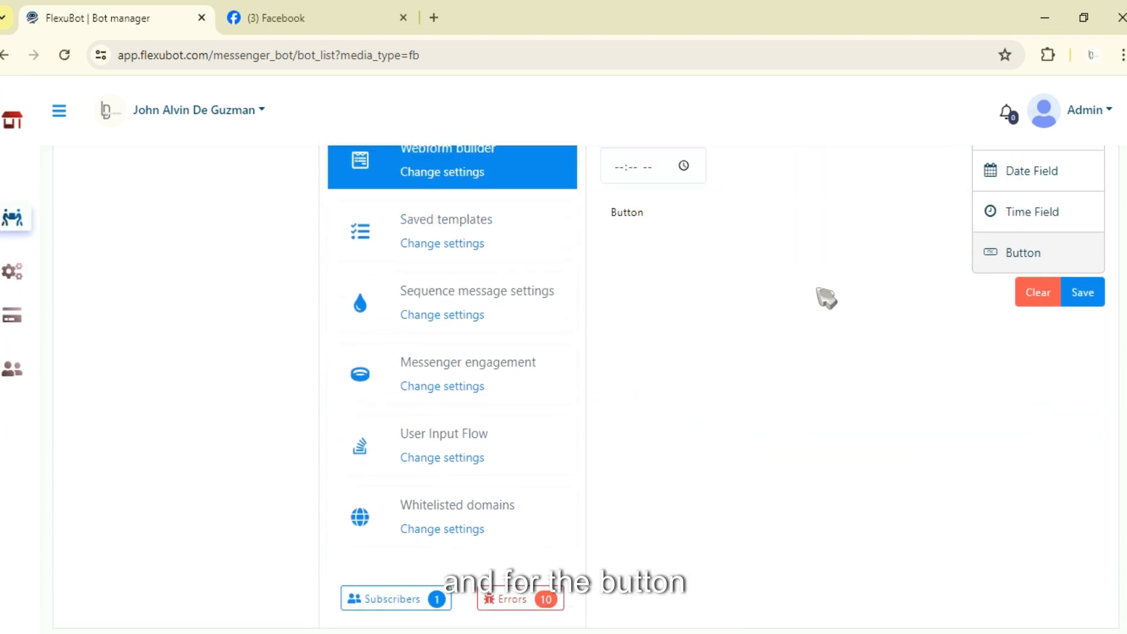
# Step: Label the form's button "Submit", give it the green Success style and close its settings
pyautogui.click(957, 213)
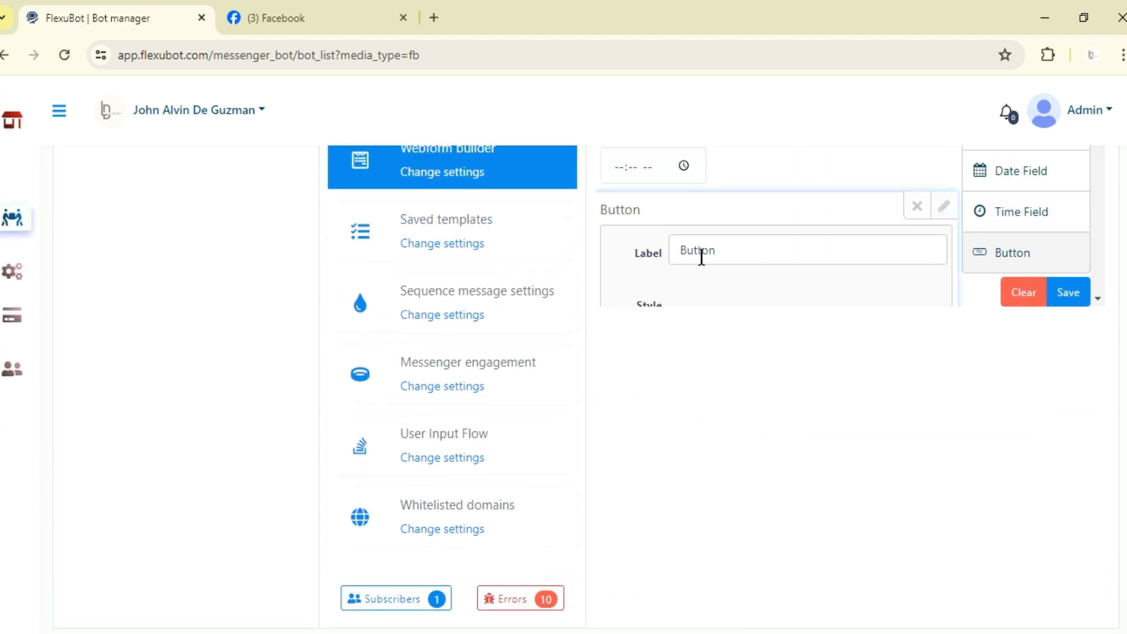
pyautogui.scroll(3, 710, 288)
pyautogui.doubleClick(727, 422)
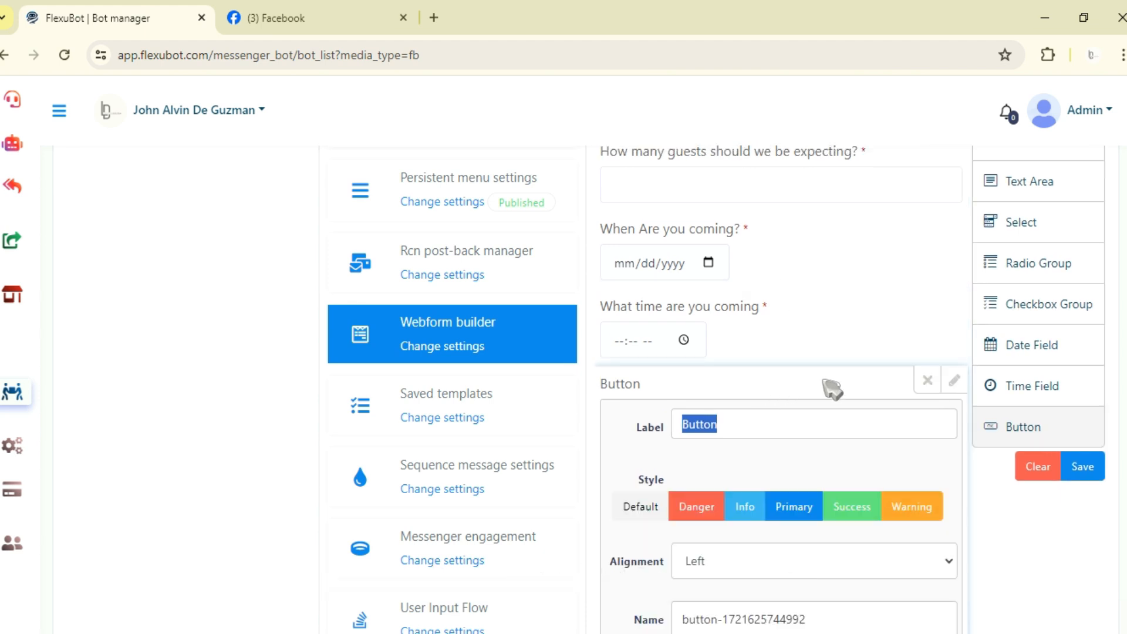
pyautogui.write('Submit')
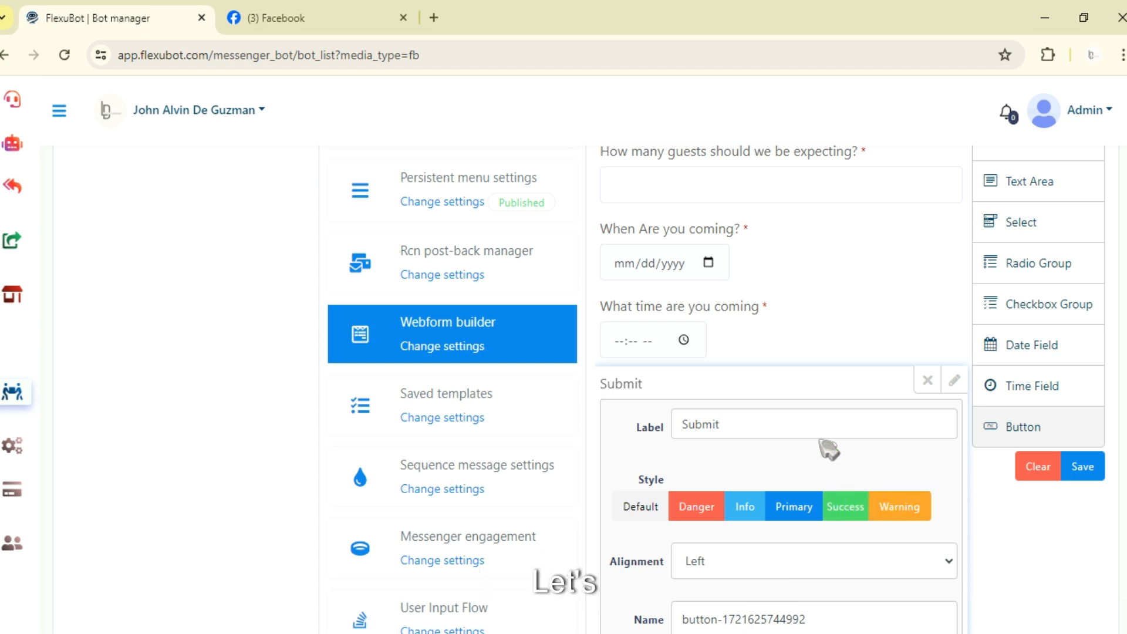
pyautogui.scroll(-3, 763, 483)
pyautogui.click(783, 484)
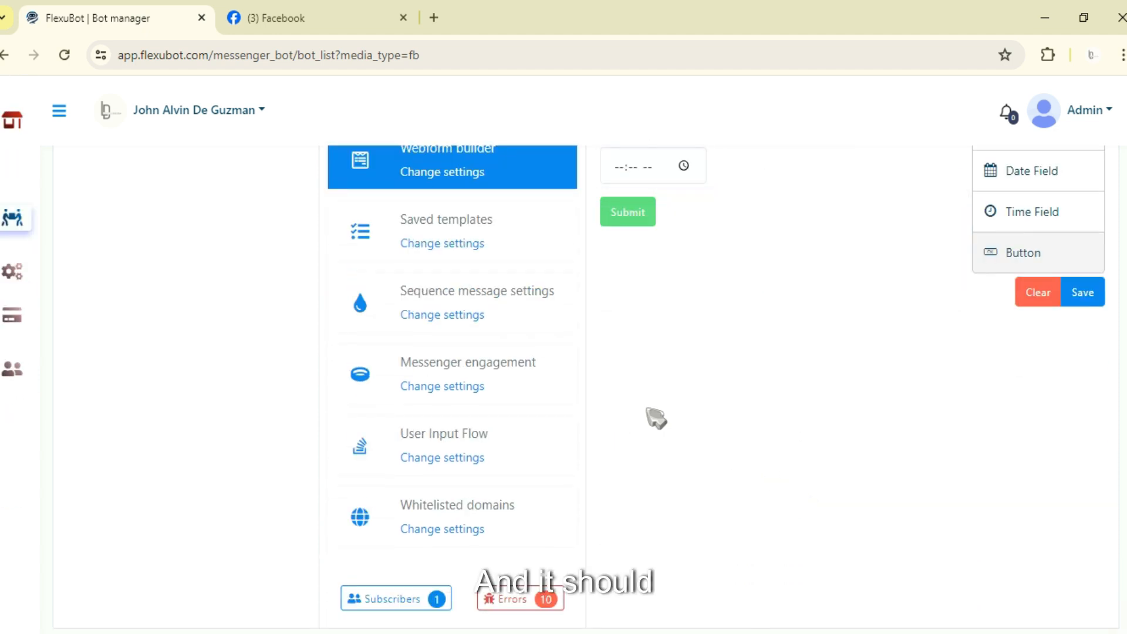
# Step: Review the completed table reservation form, save it and dismiss the confirmation
pyautogui.scroll(3, 654, 410)
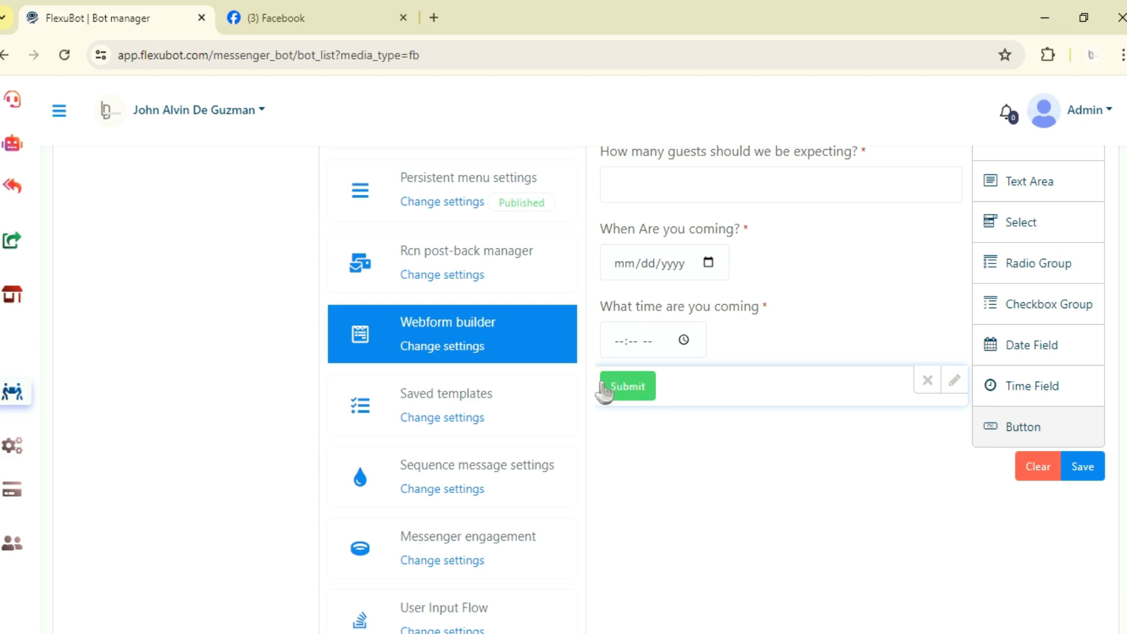
pyautogui.scroll(9, 853, 519)
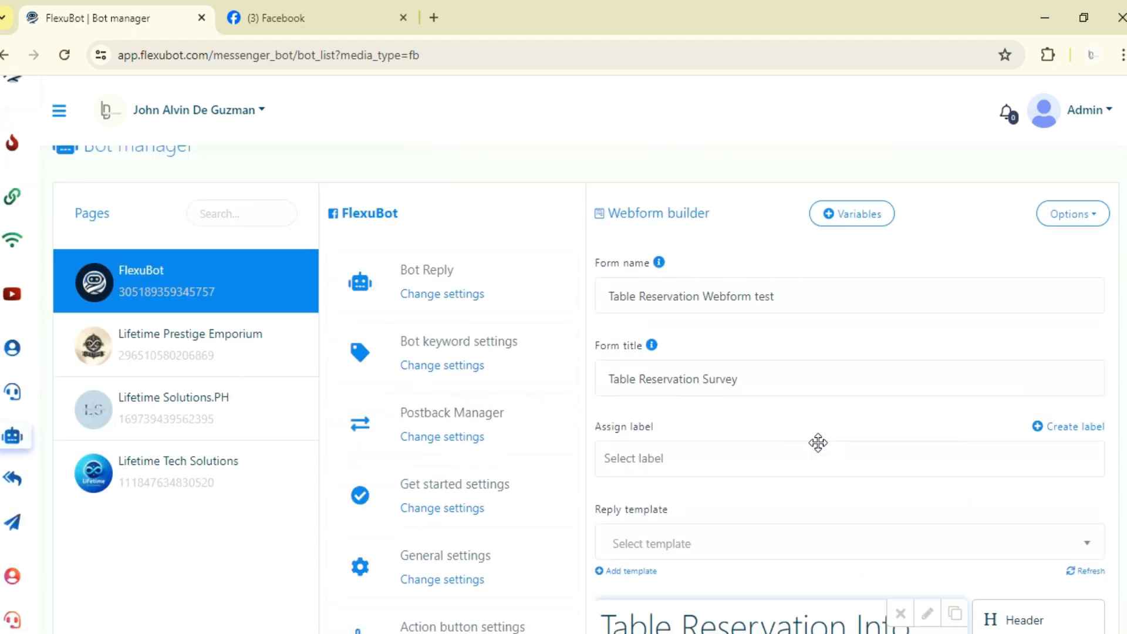
pyautogui.scroll(-6, 773, 367)
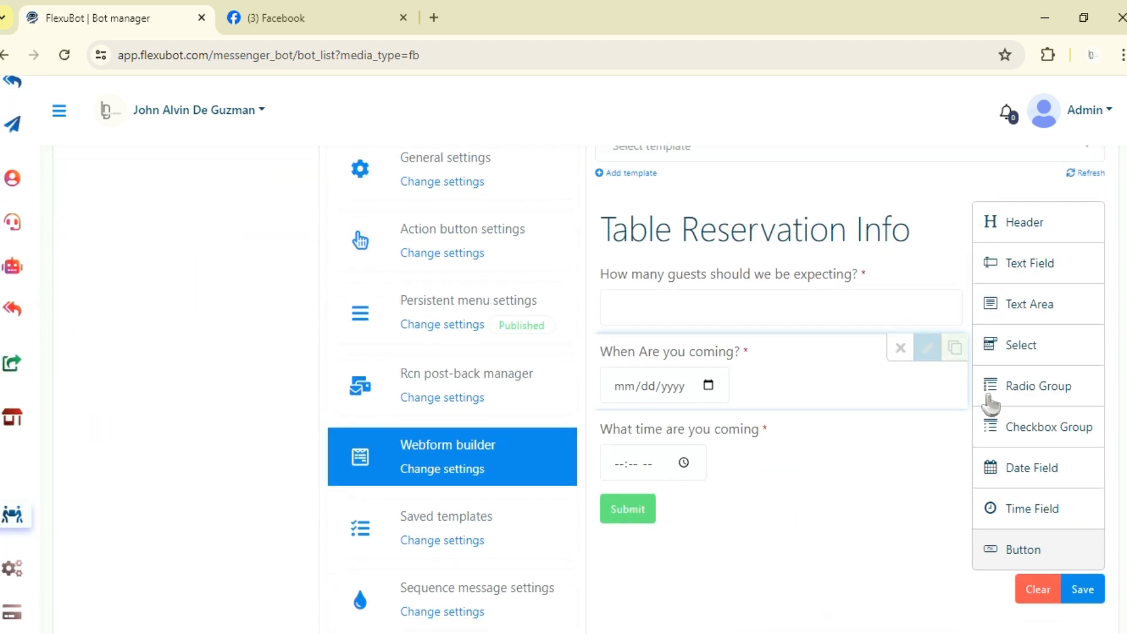
pyautogui.scroll(-2, 1033, 458)
pyautogui.click(1082, 502)
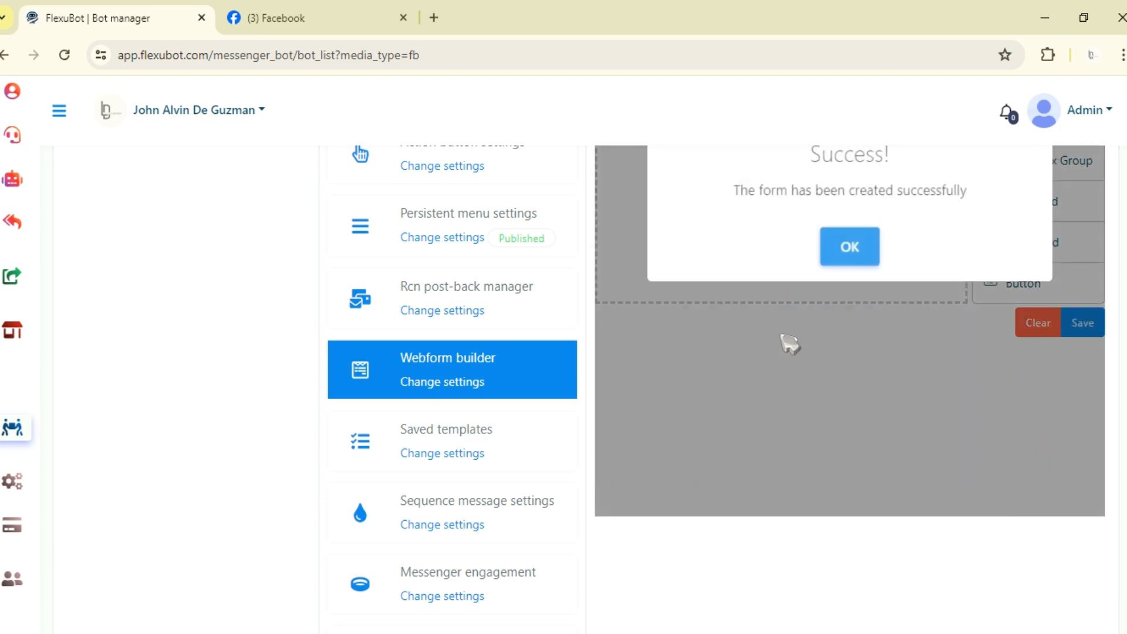
pyautogui.scroll(3, 845, 355)
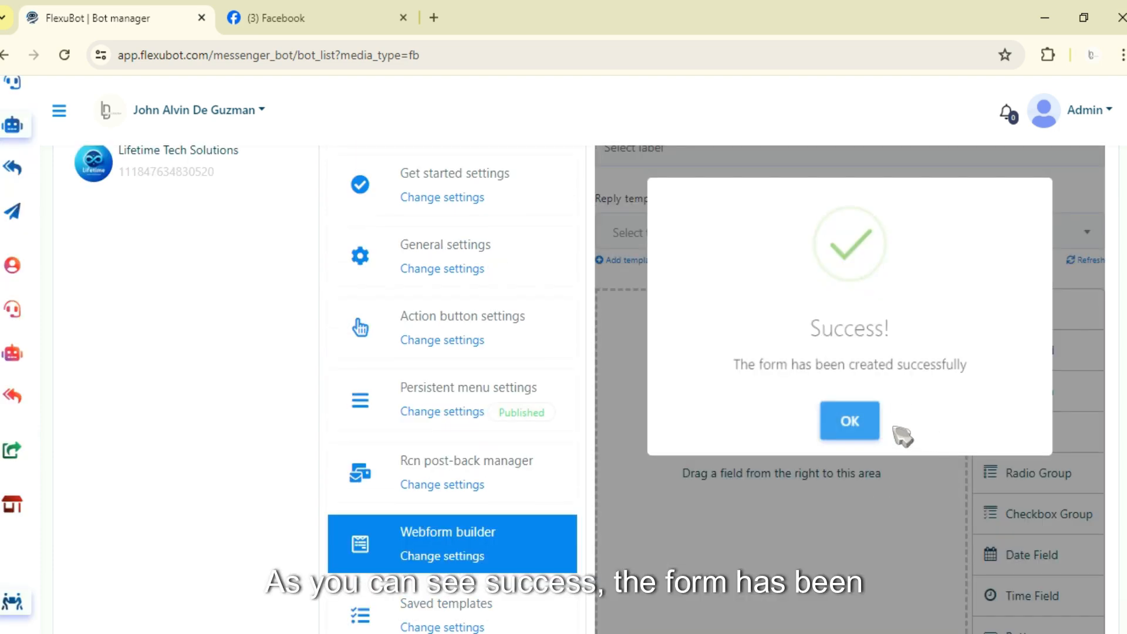
pyautogui.click(862, 428)
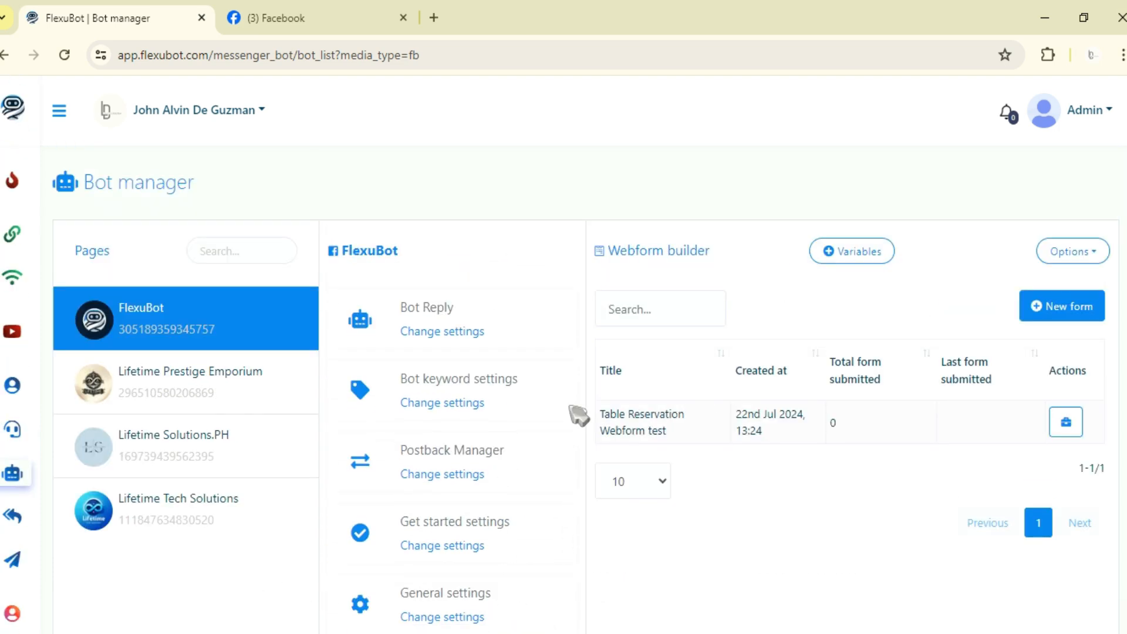
pyautogui.moveTo(678, 431); pyautogui.dragTo(610, 413)
pyautogui.click(1080, 315)
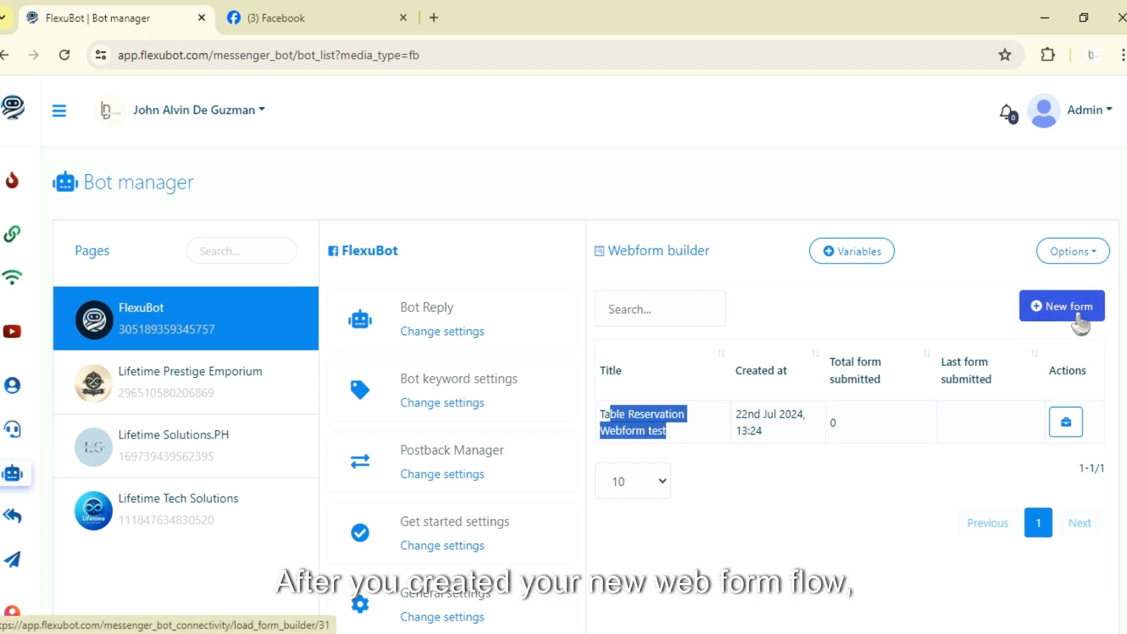
pyautogui.click(635, 451)
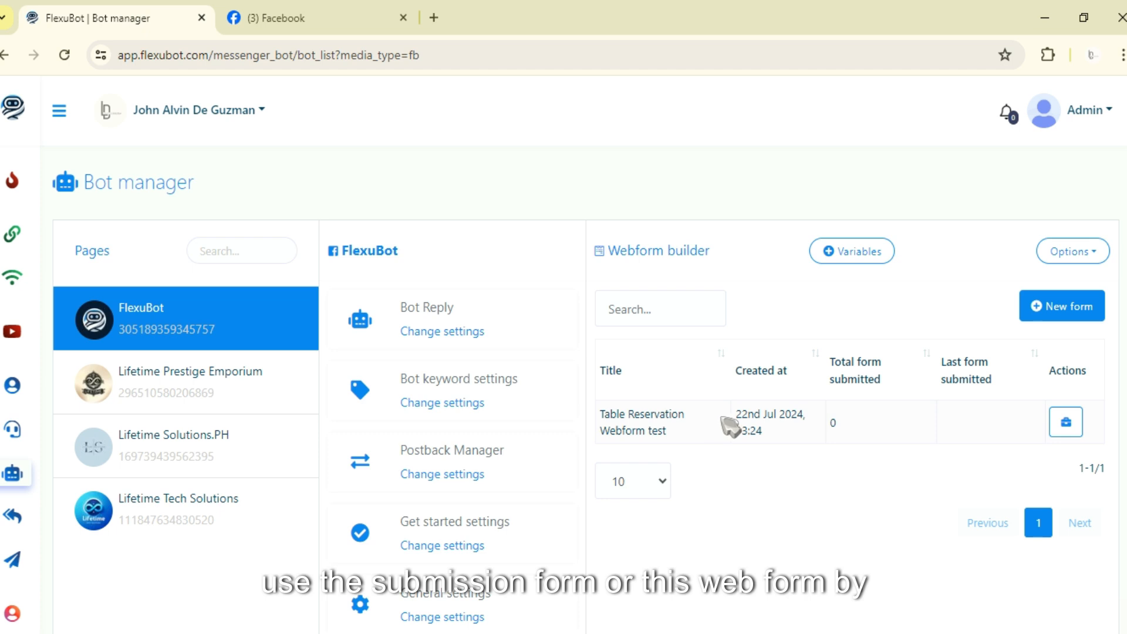
# Step: Create a new Bot Reply flow for the FlexuBot page and set its trigger keyword to "Table Reservation"
pyautogui.click(467, 338)
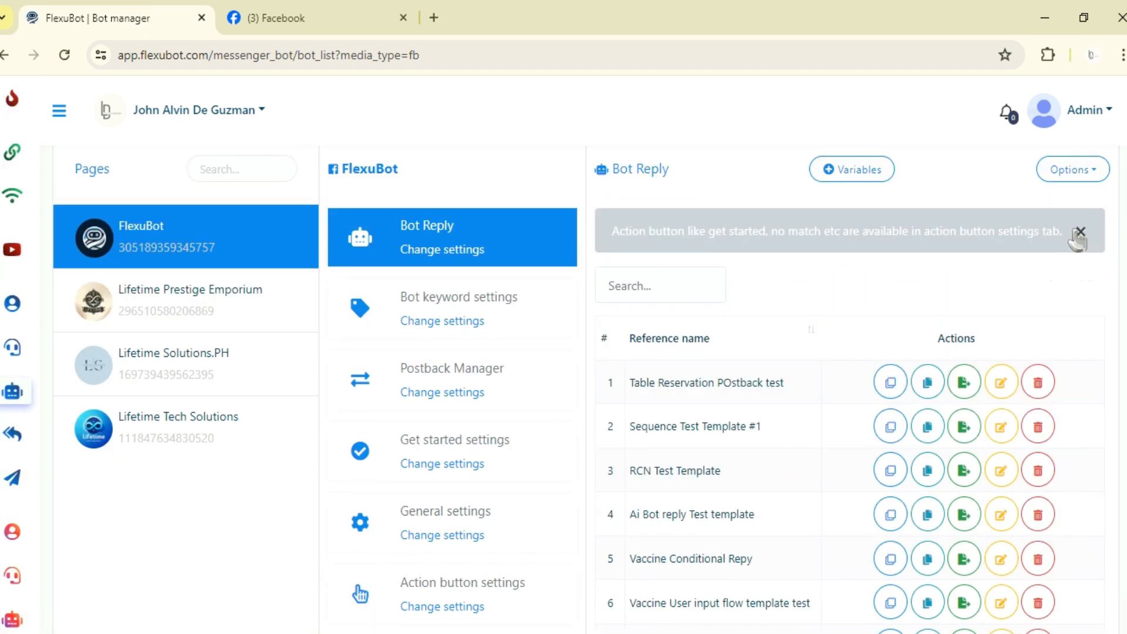
pyautogui.click(1062, 282)
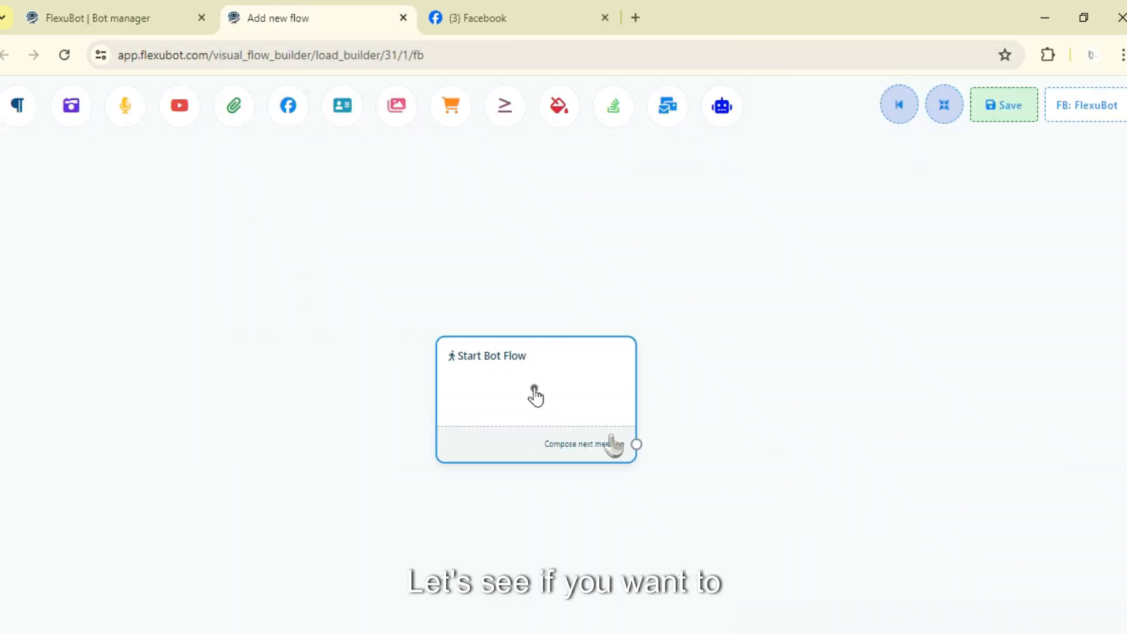
pyautogui.click(534, 395)
pyautogui.click(185, 176)
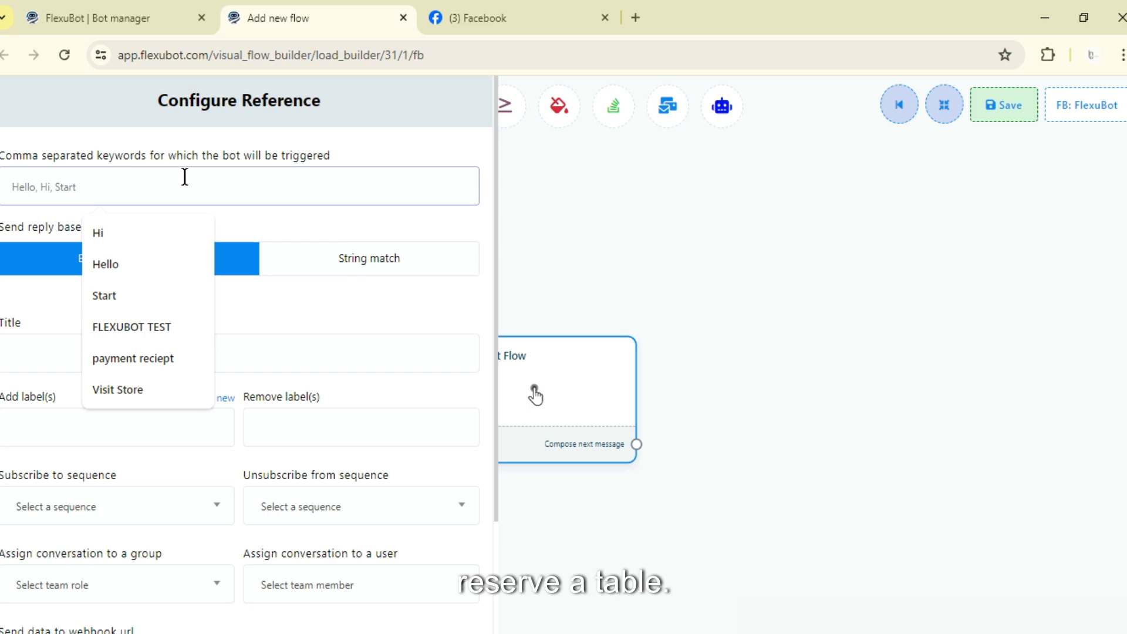
pyautogui.write('Table ')
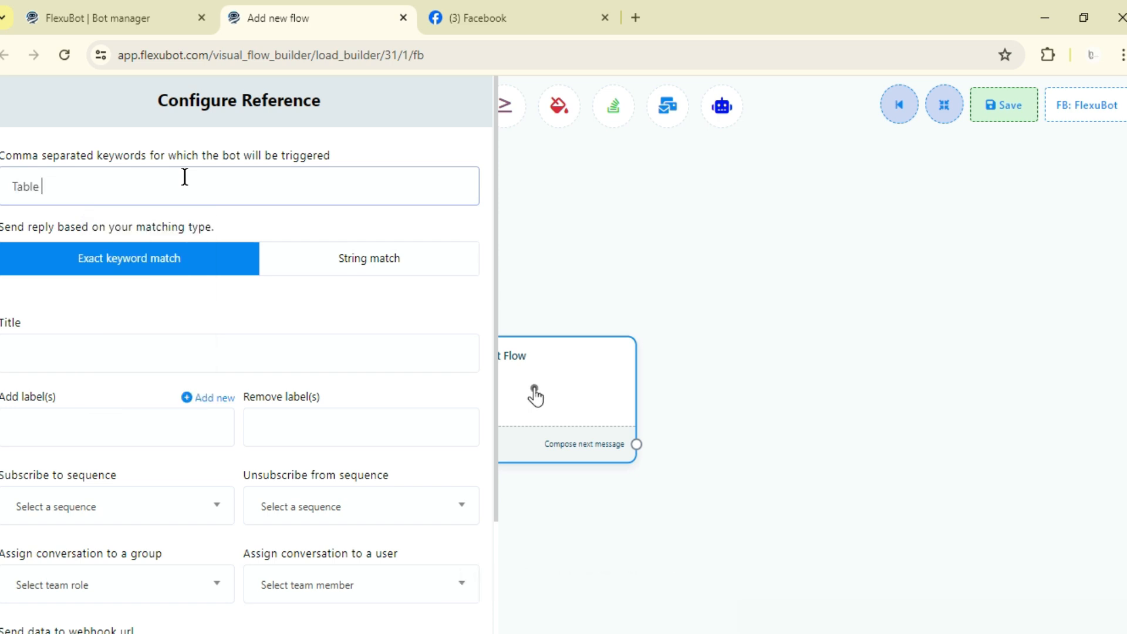
pyautogui.write('Reservation')
# Step: Title the flow "Table Reservation Webform Test", reusing the keyword text, and apply the start block's settings
pyautogui.tripleClick(66, 186)
pyautogui.hotkey('ctrl', 'c')
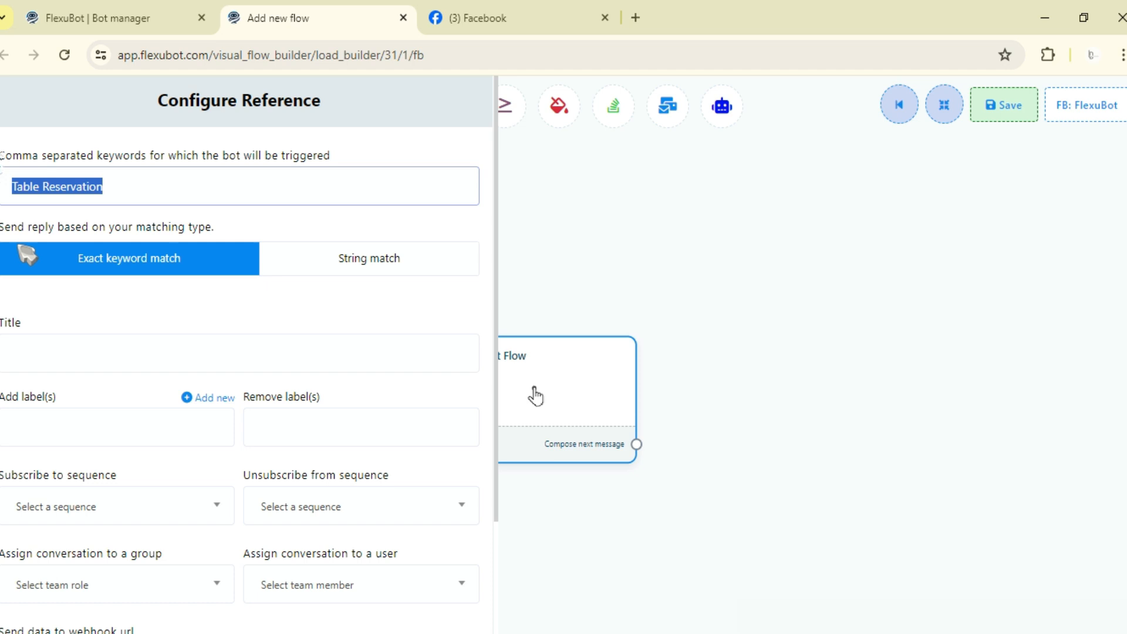
pyautogui.click(100, 358)
pyautogui.hotkey('ctrl', 'v')
pyautogui.write('WE')
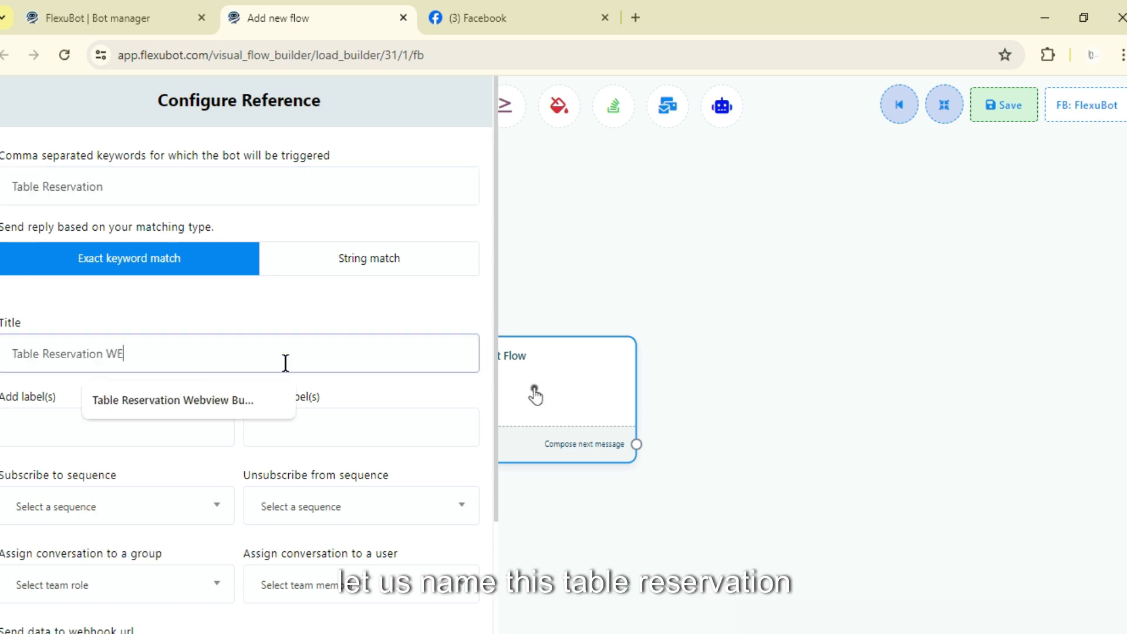
pyautogui.write('ebform Test')
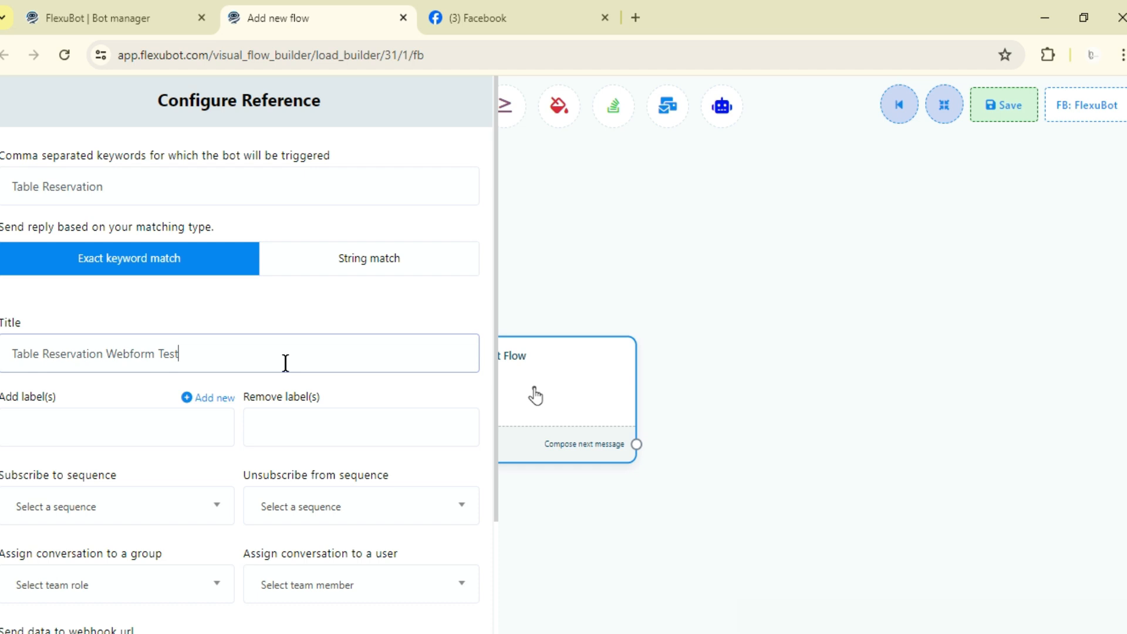
pyautogui.scroll(-3, 285, 363)
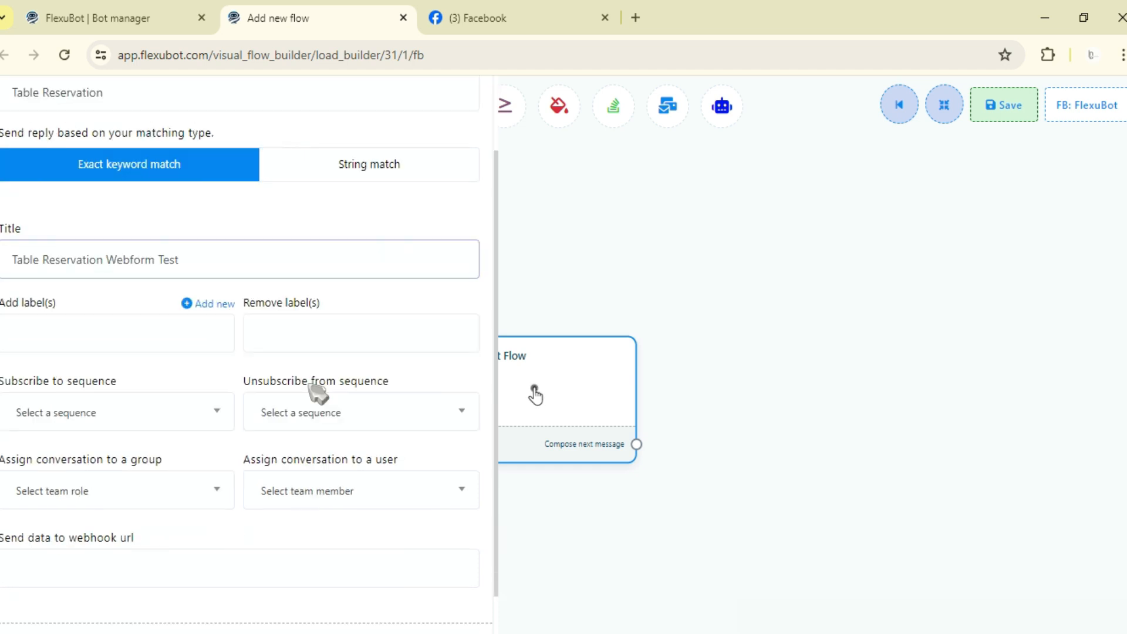
pyautogui.click(20, 605)
# Step: Connect a new Text message block to the Start Bot Flow block's next message output
pyautogui.moveTo(636, 467); pyautogui.dragTo(761, 424)
pyautogui.click(820, 434)
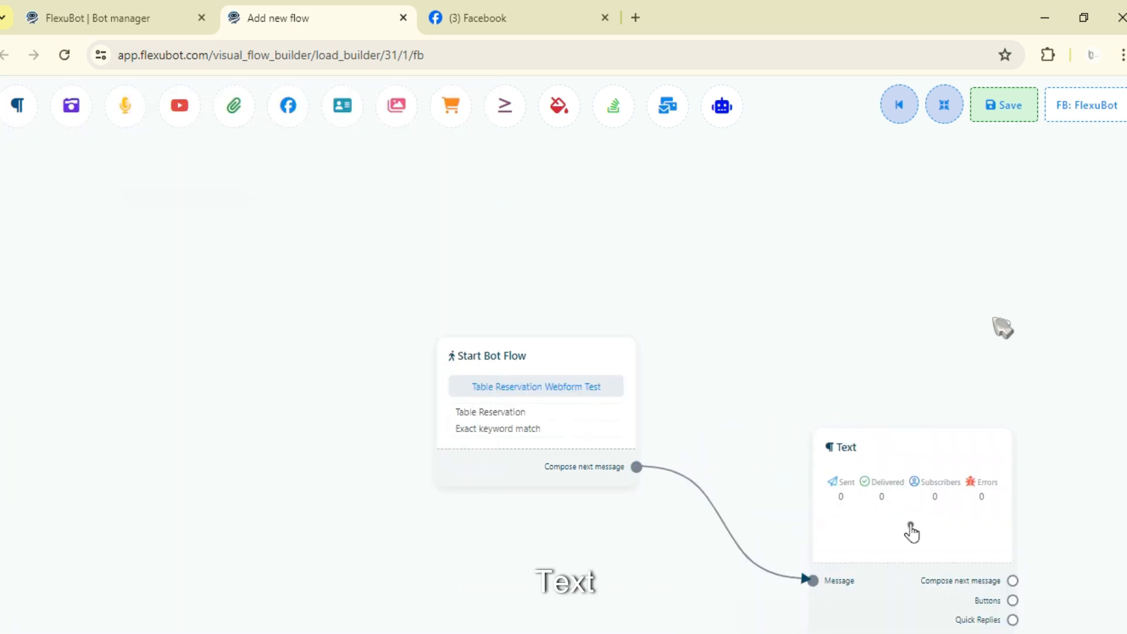
pyautogui.moveTo(911, 528); pyautogui.dragTo(427, 357)
pyautogui.click(176, 13)
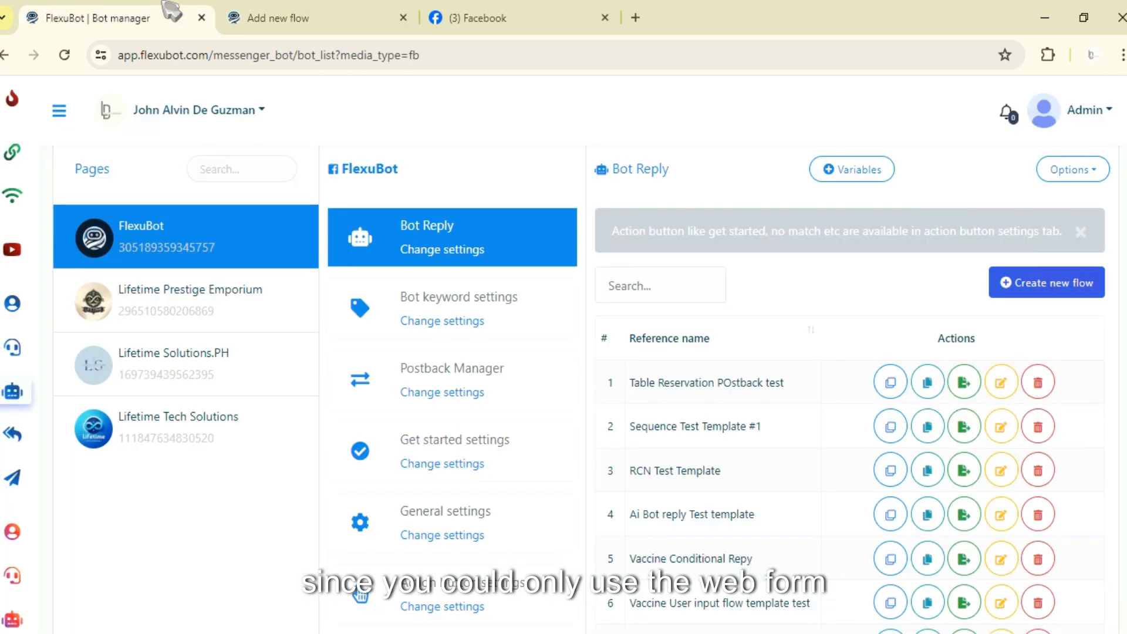
pyautogui.click(297, 8)
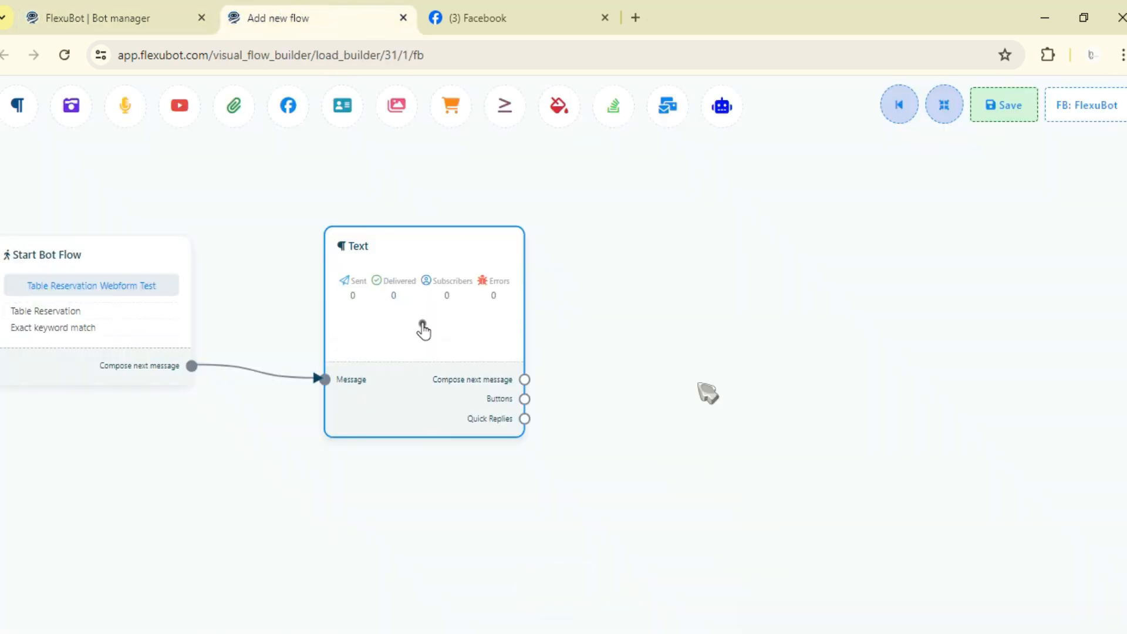
# Step: Attach a new Button block to the Text block's Buttons output
pyautogui.moveTo(697, 384); pyautogui.dragTo(594, 389)
pyautogui.moveTo(420, 405); pyautogui.dragTo(551, 294)
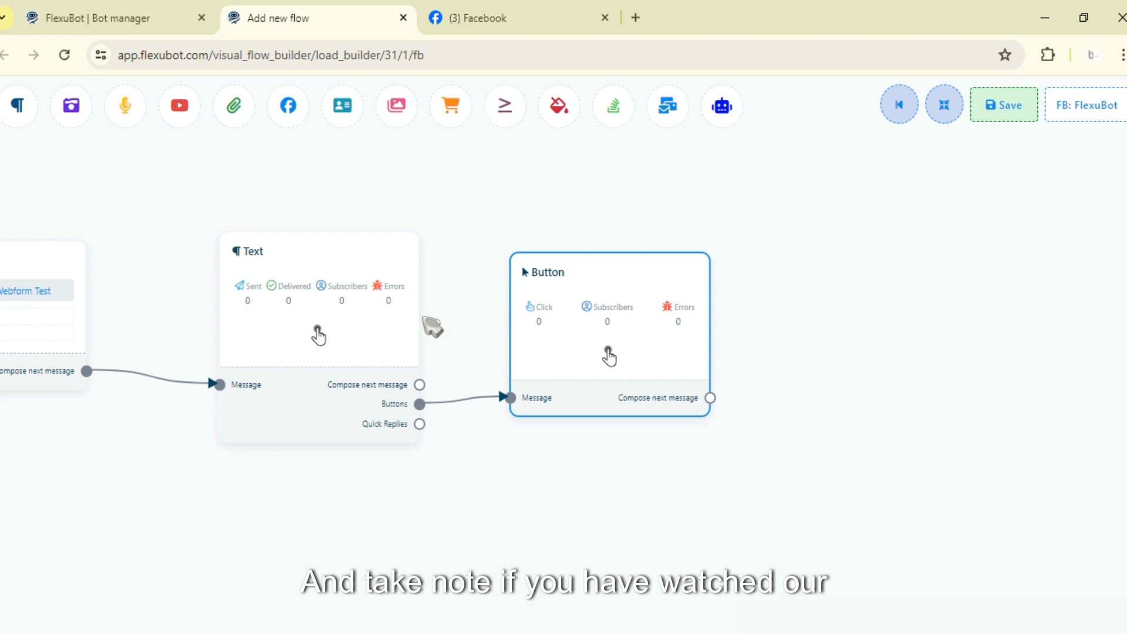
pyautogui.moveTo(437, 194); pyautogui.dragTo(493, 262)
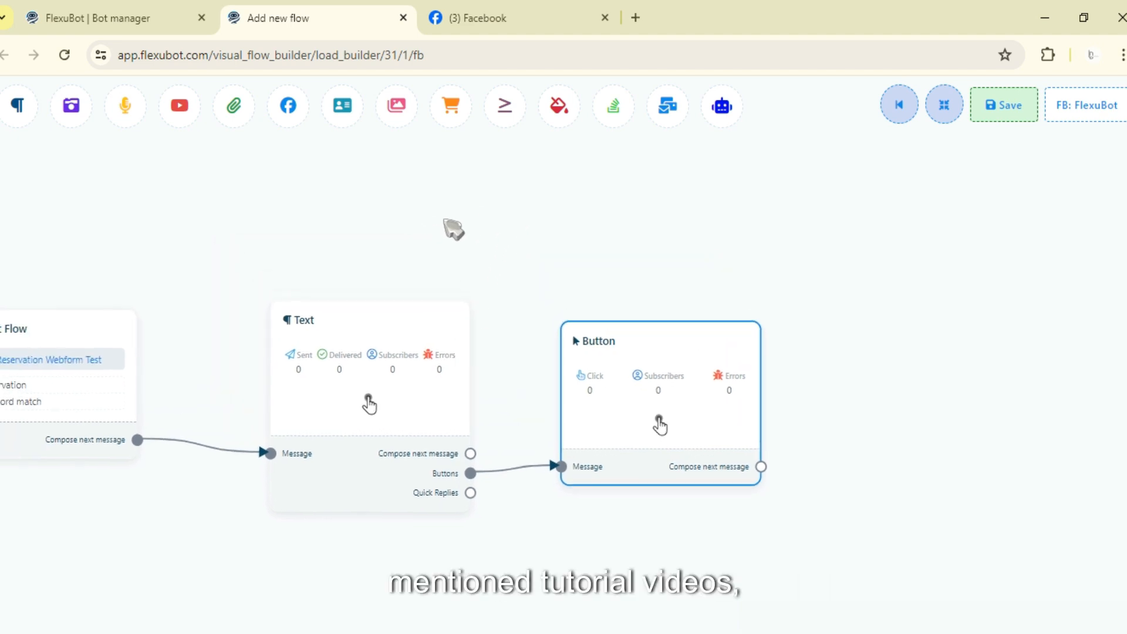
pyautogui.scroll(-2, 445, 221)
pyautogui.moveTo(453, 230); pyautogui.dragTo(469, 188)
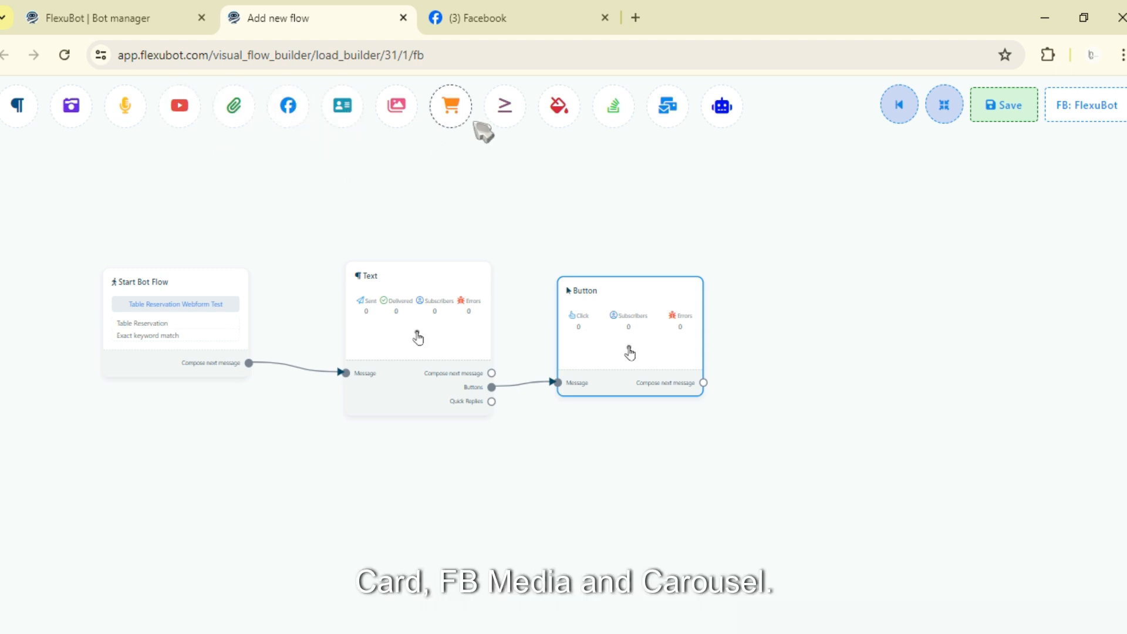
pyautogui.moveTo(544, 222); pyautogui.dragTo(708, 236)
# Step: Set the Text block's reply to "To Reserve a table please answer survey below.", with "Thank you" below a blank line, and apply it
pyautogui.doubleClick(610, 358)
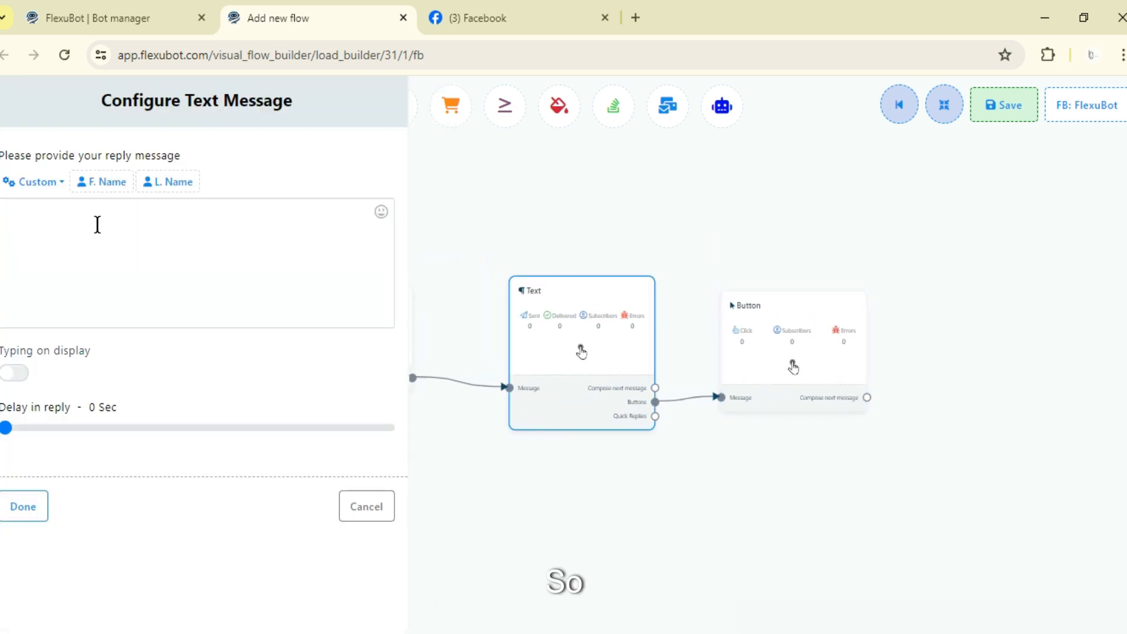
pyautogui.click(142, 234)
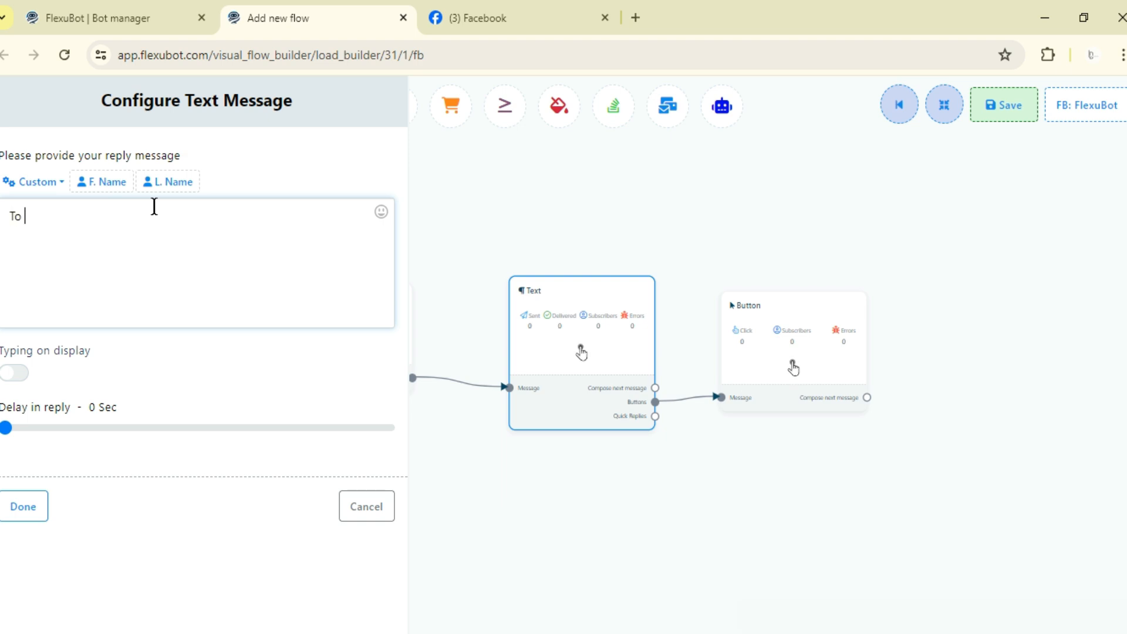
pyautogui.write('eserve a table please ans')
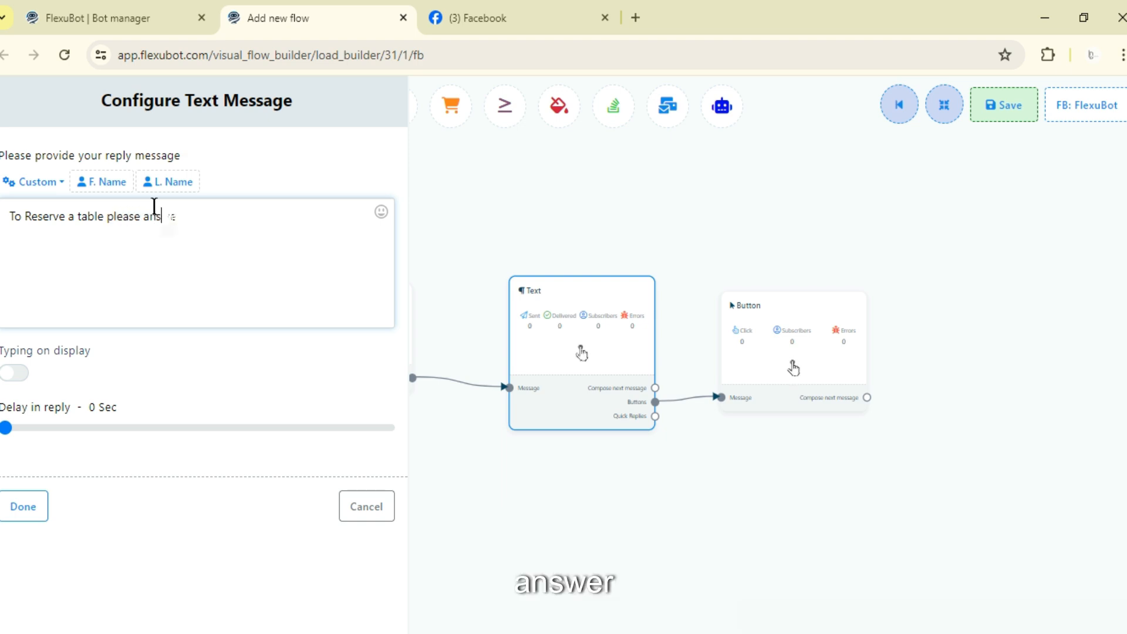
pyautogui.write('wer sur')
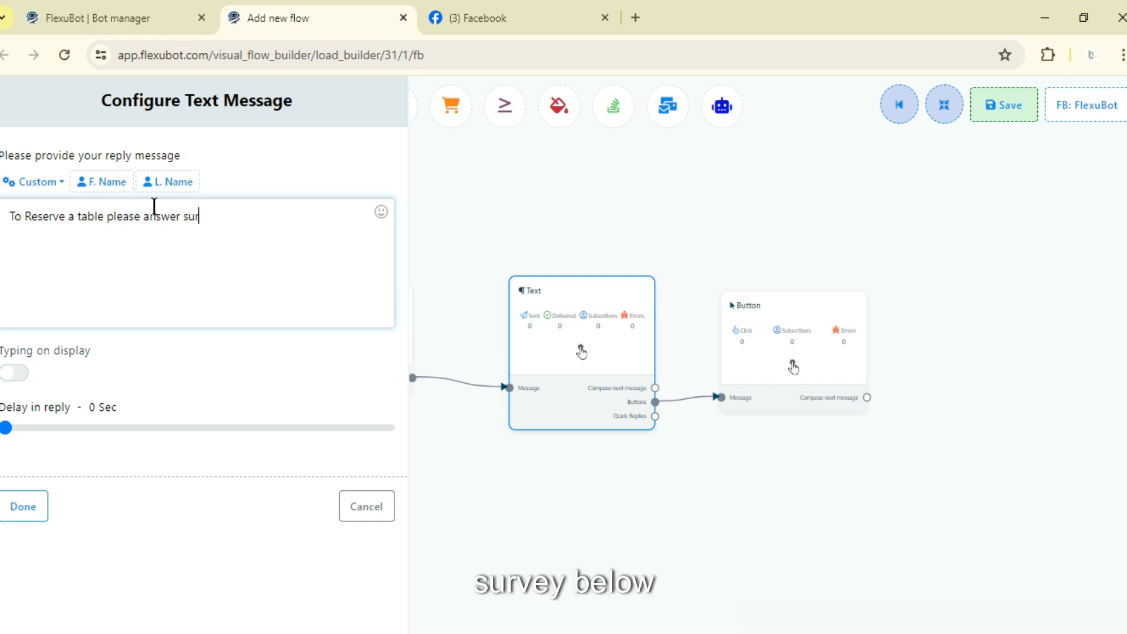
pyautogui.press('BackSpace')
pyautogui.write('vey ')
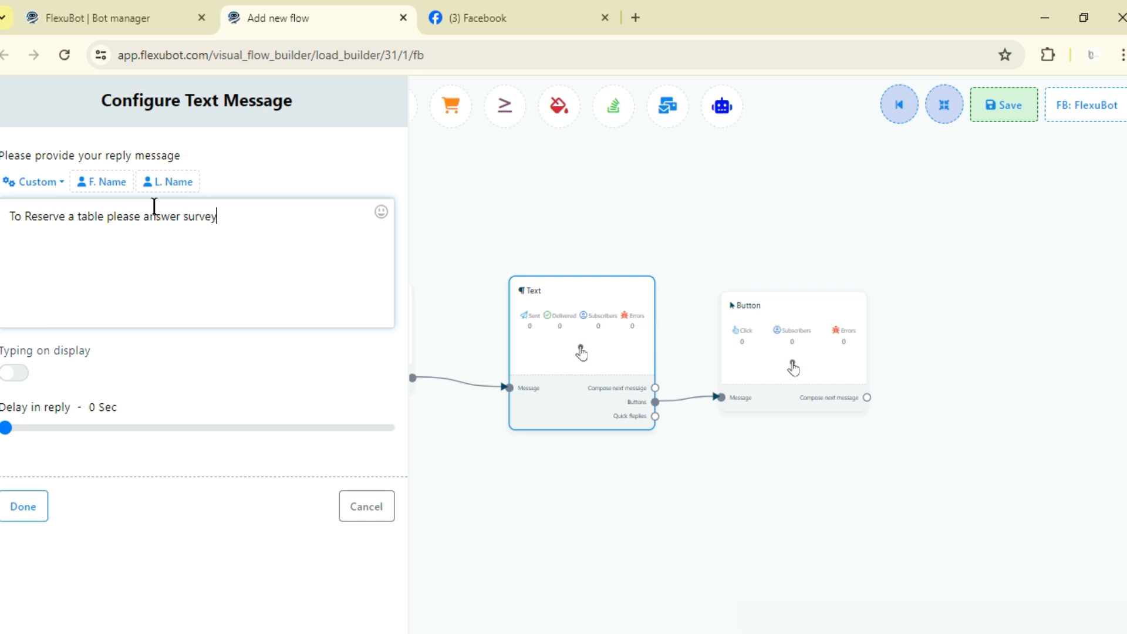
pyautogui.write('below.')
pyautogui.press('Return')
pyautogui.write('Thank you')
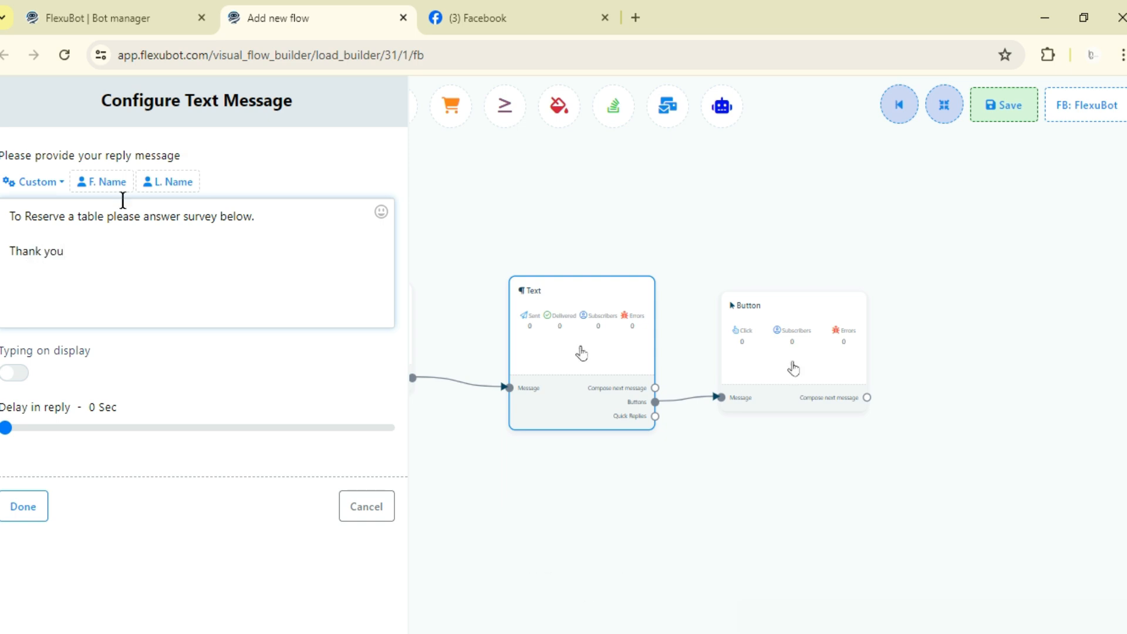
pyautogui.click(14, 373)
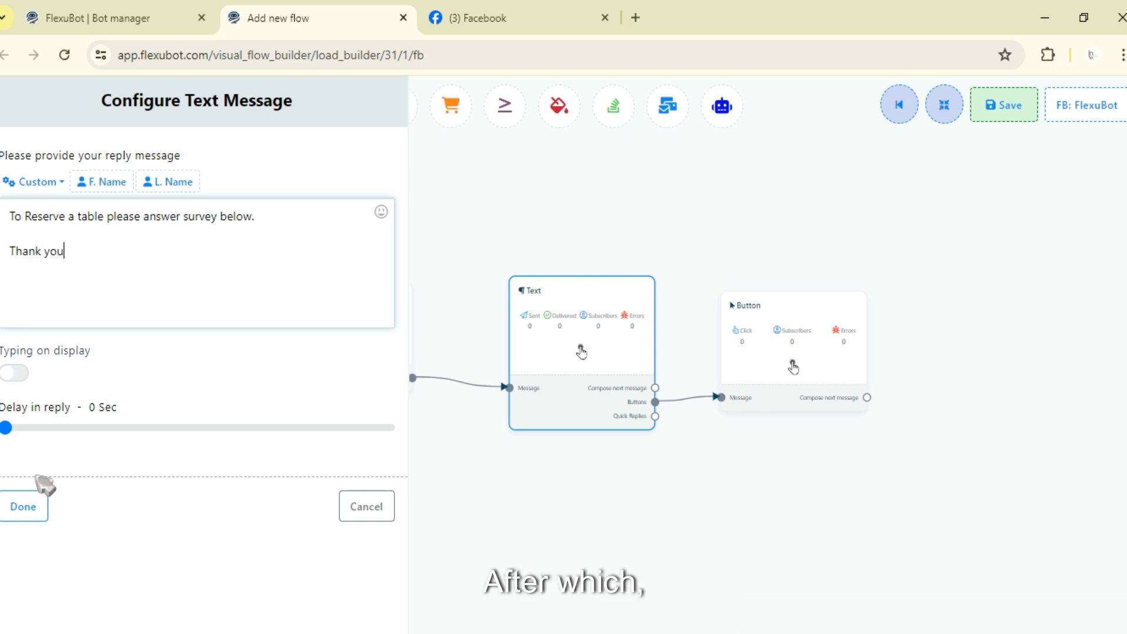
pyautogui.click(23, 506)
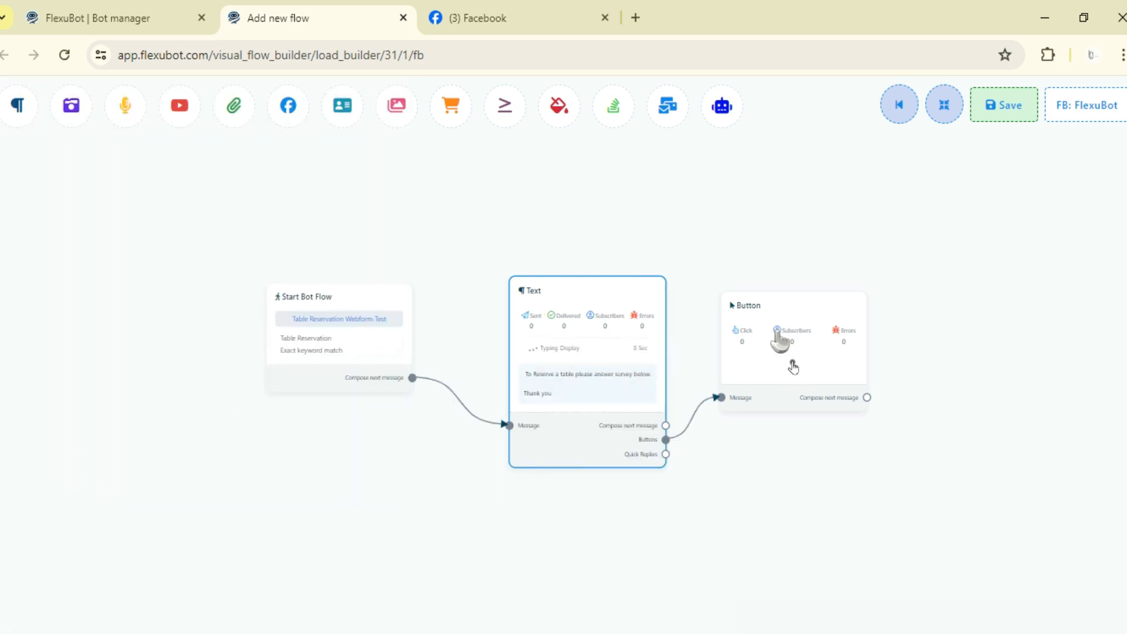
# Step: Open the settings of the Button block attached to the text message
pyautogui.click(786, 342)
pyautogui.click(114, 256)
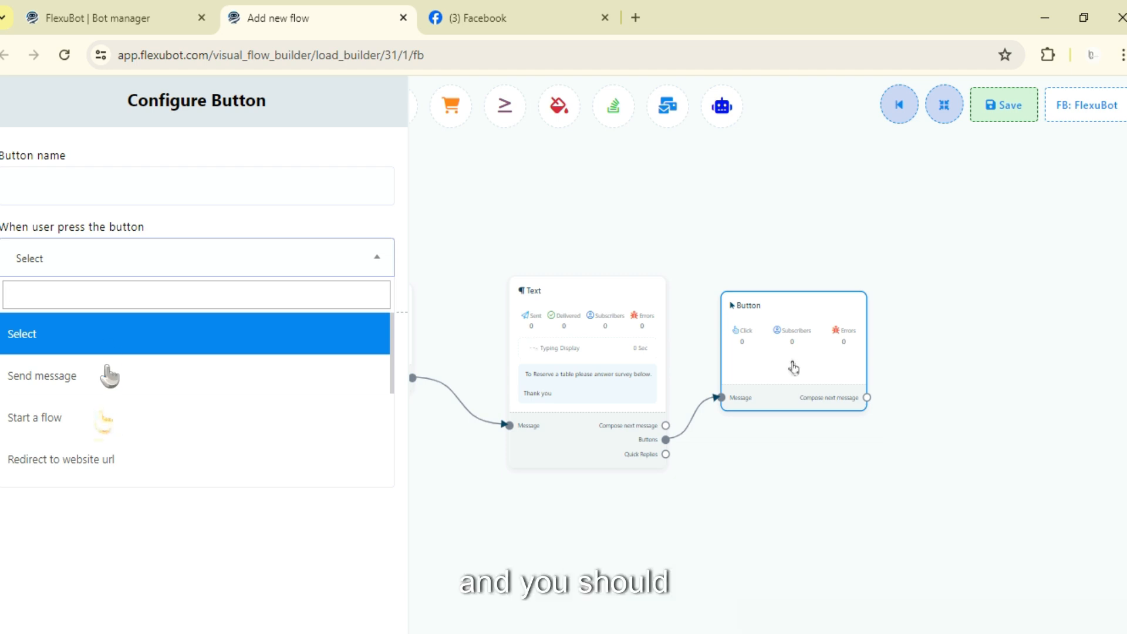
pyautogui.click(78, 429)
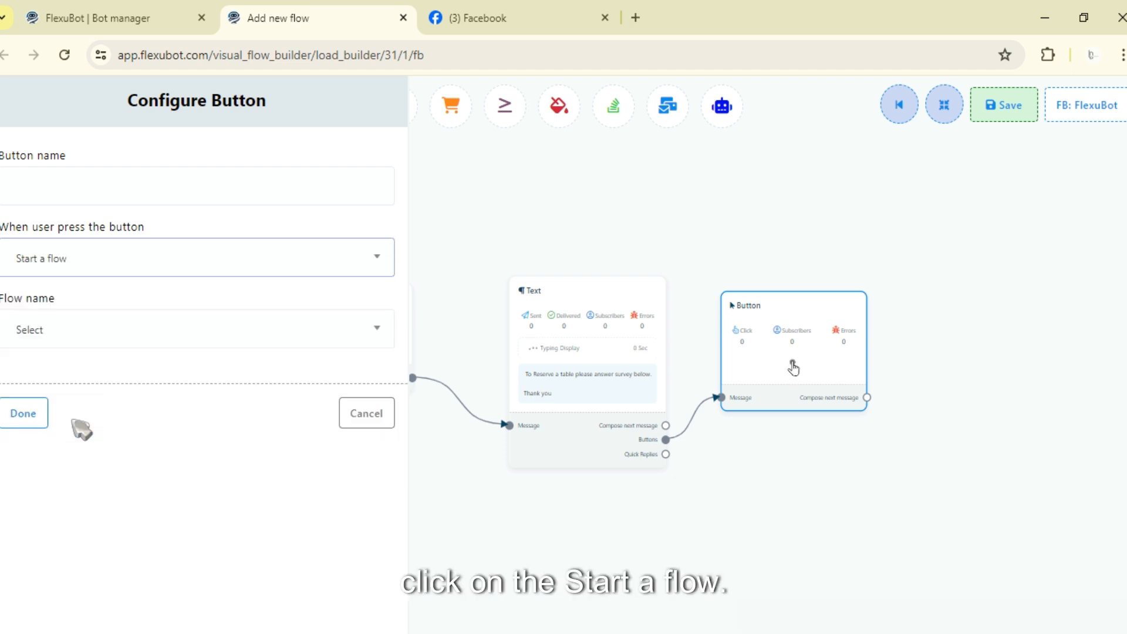
pyautogui.click(105, 341)
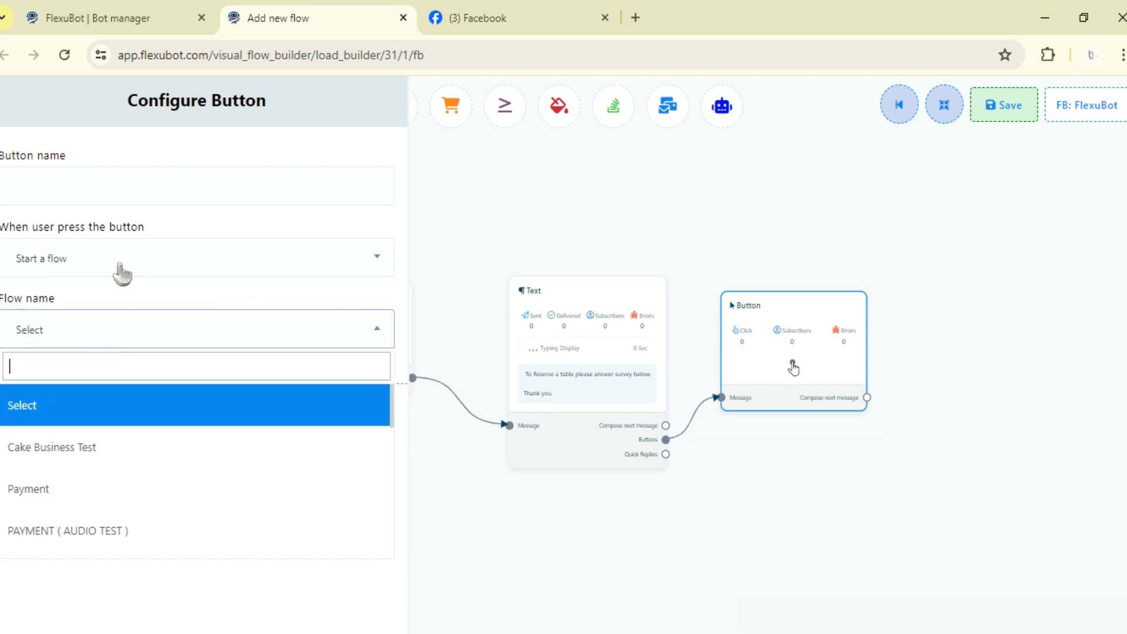
pyautogui.click(121, 327)
# Step: Set the button's press action to Webview [FULL]
pyautogui.click(125, 259)
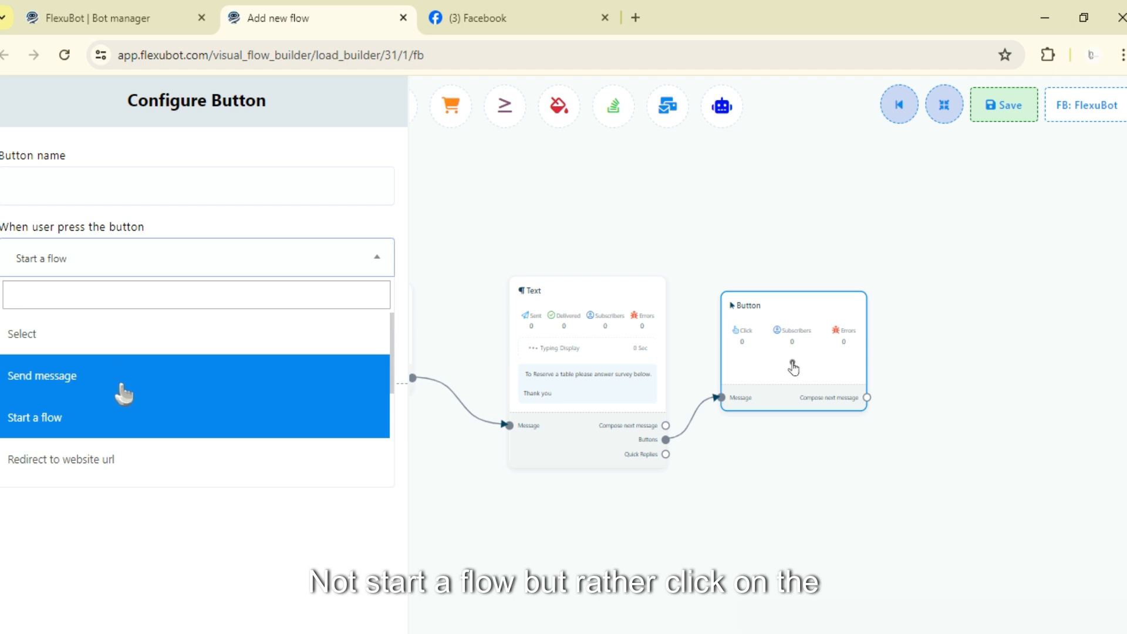
pyautogui.scroll(-5, 118, 393)
pyautogui.scroll(1, 98, 419)
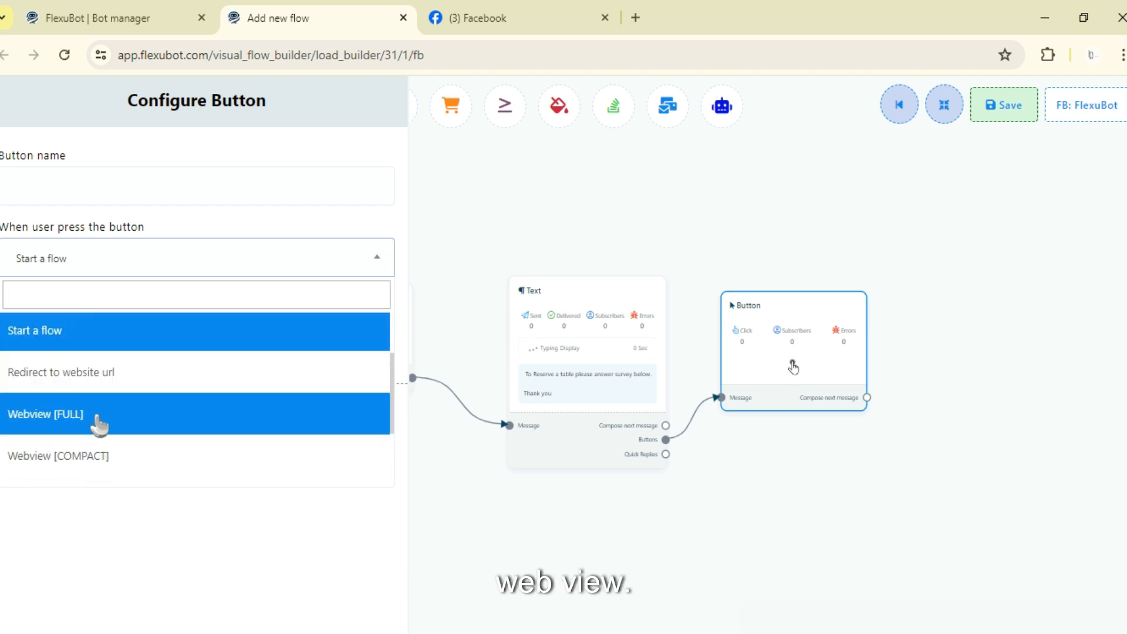
pyautogui.scroll(-2, 100, 424)
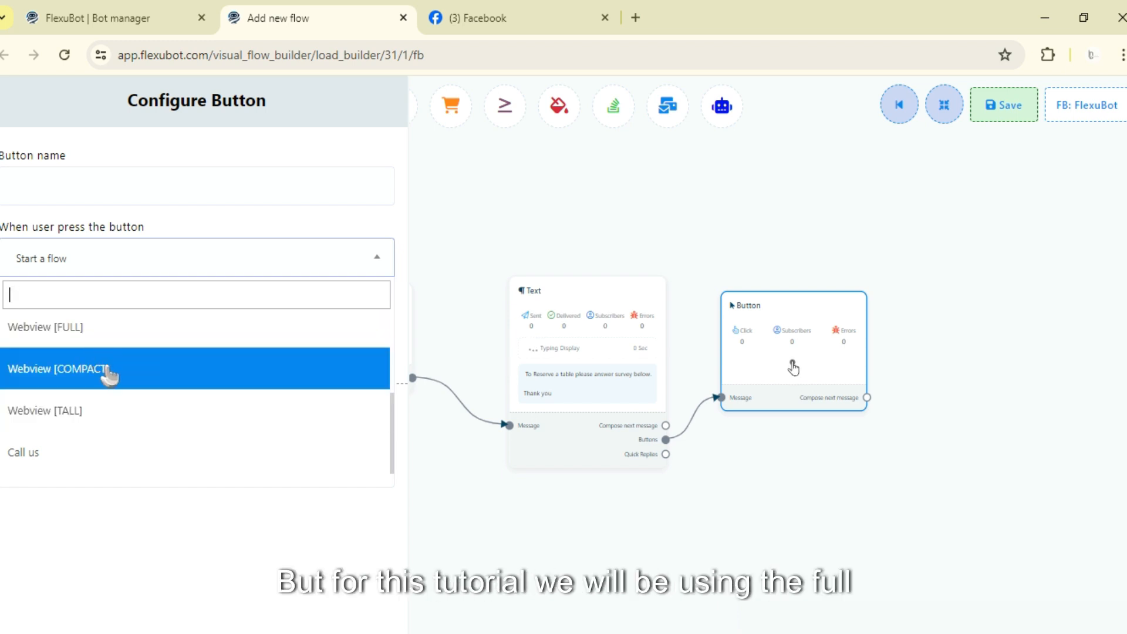
pyautogui.click(64, 333)
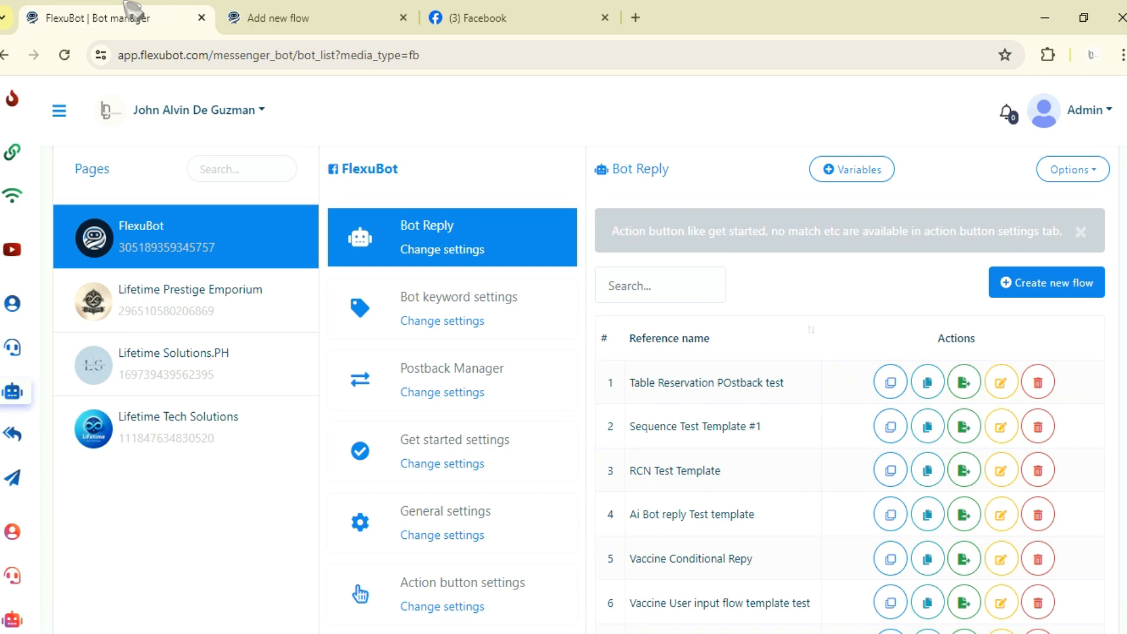
# Step: In the bot manager's Webform builder, view the Table Reservation Webform test form and copy its page address
pyautogui.scroll(-5, 470, 292)
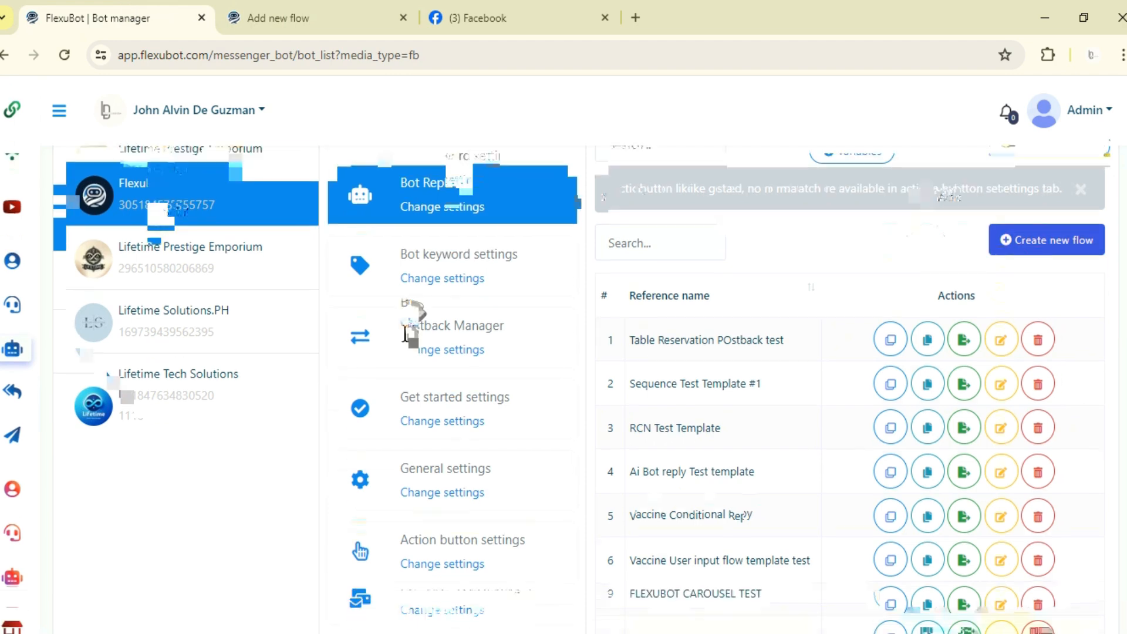
pyautogui.scroll(-2, 469, 292)
pyautogui.click(449, 474)
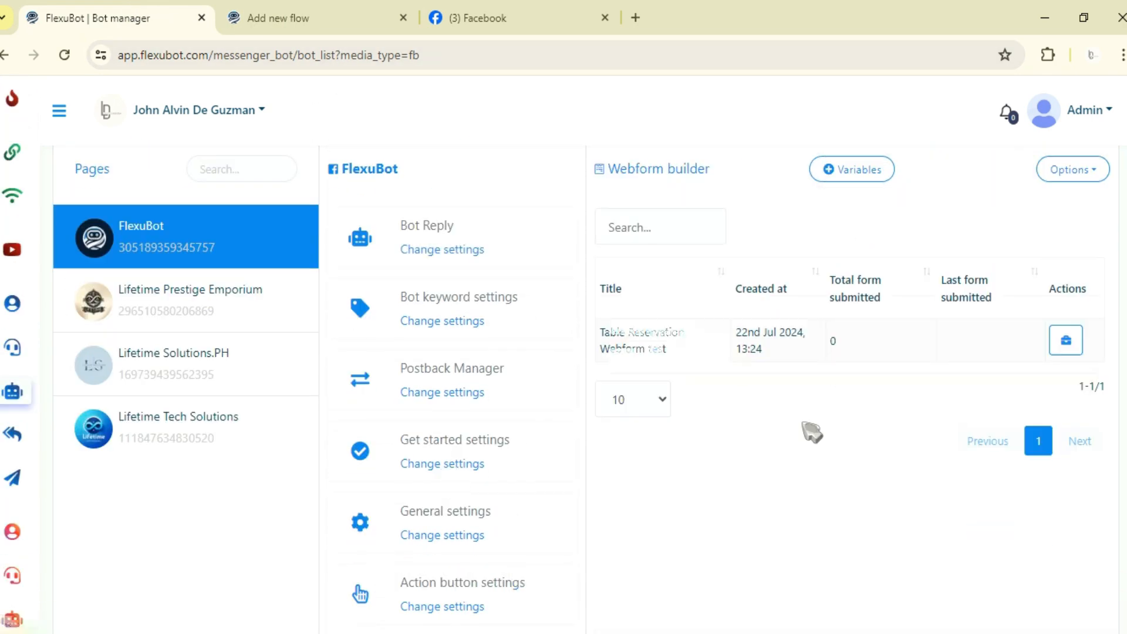
pyautogui.click(1078, 340)
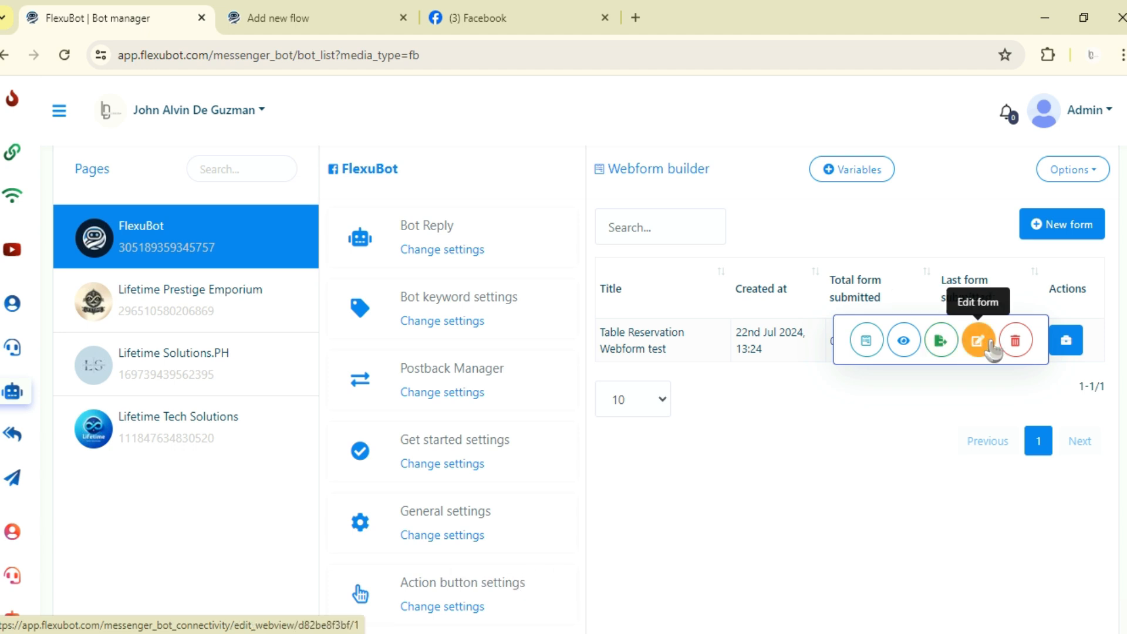
pyautogui.click(877, 352)
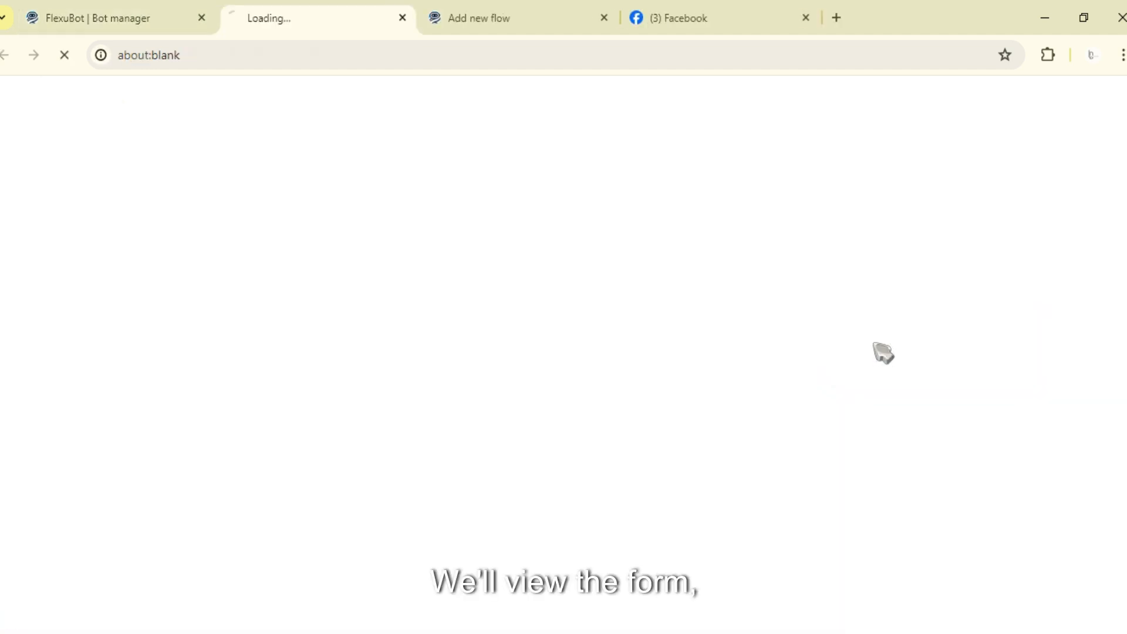
pyautogui.click(380, 59)
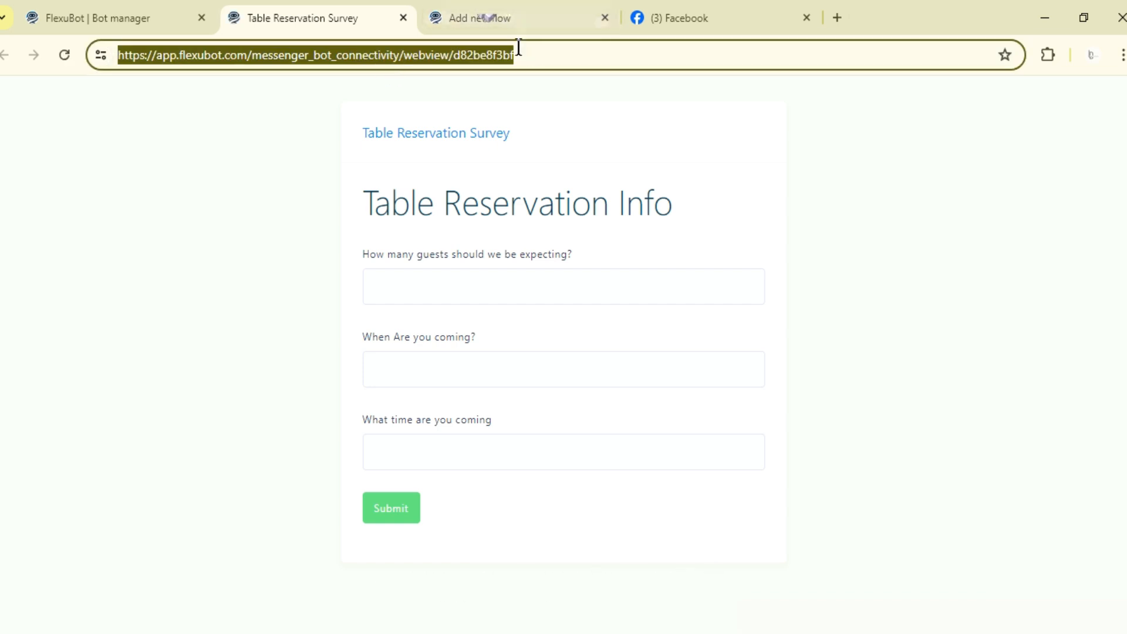
# Step: In the flow editor, set the Button block's webview URL to the copied form address
pyautogui.click(526, 14)
pyautogui.click(98, 320)
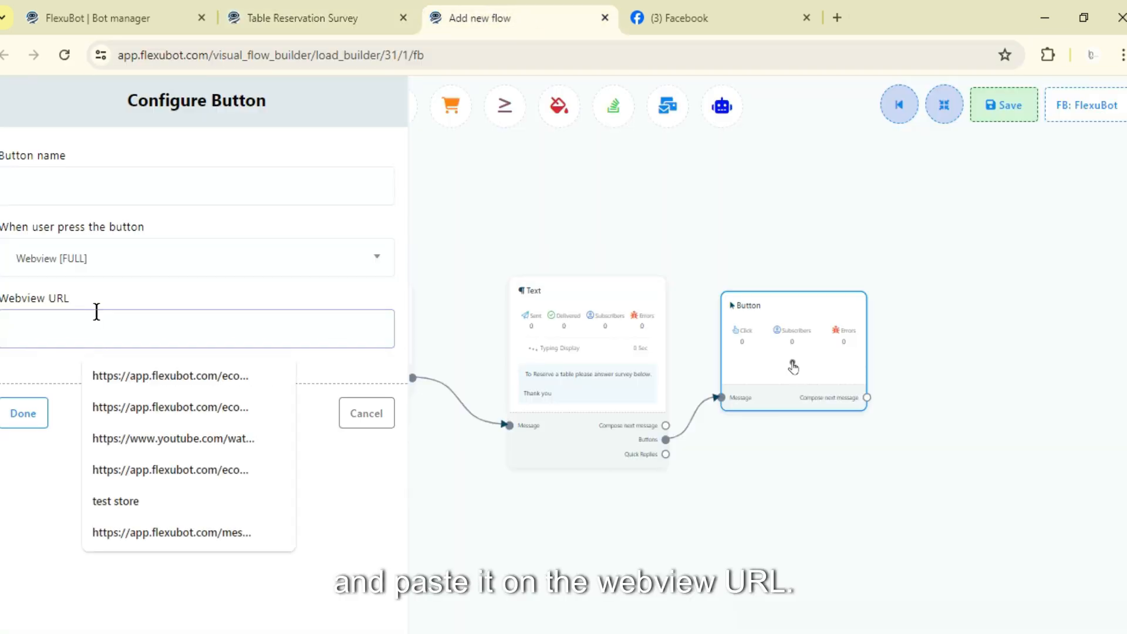
pyautogui.hotkey('ctrl', 'v')
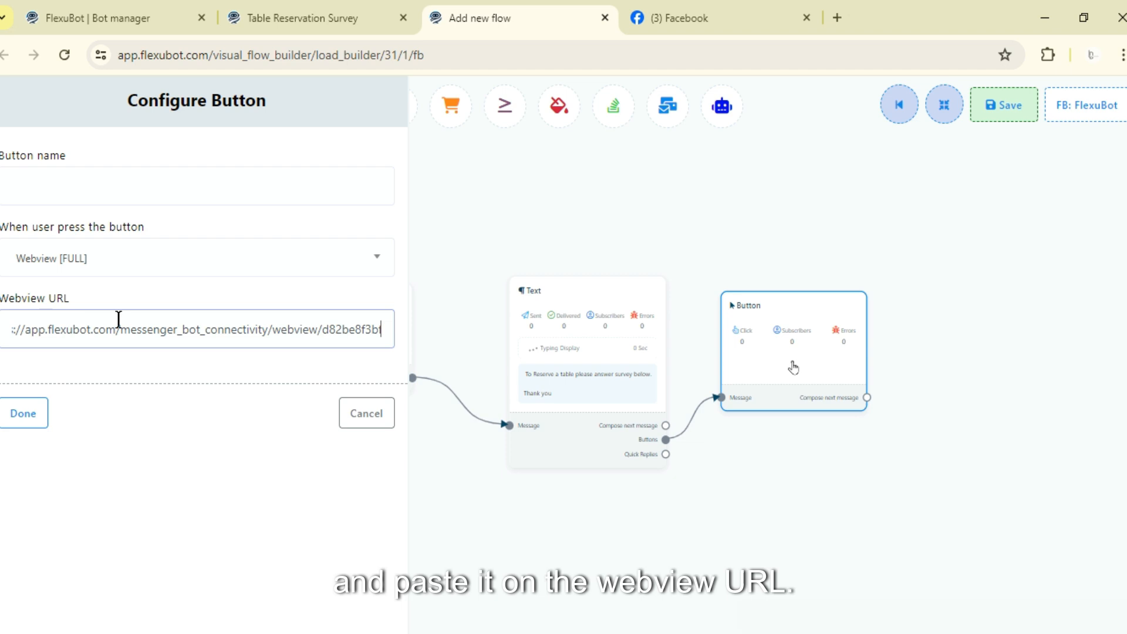
# Step: Name the button "Reserve Table Now", apply its settings, and rearrange and save the flow
pyautogui.click(120, 169)
pyautogui.write('R')
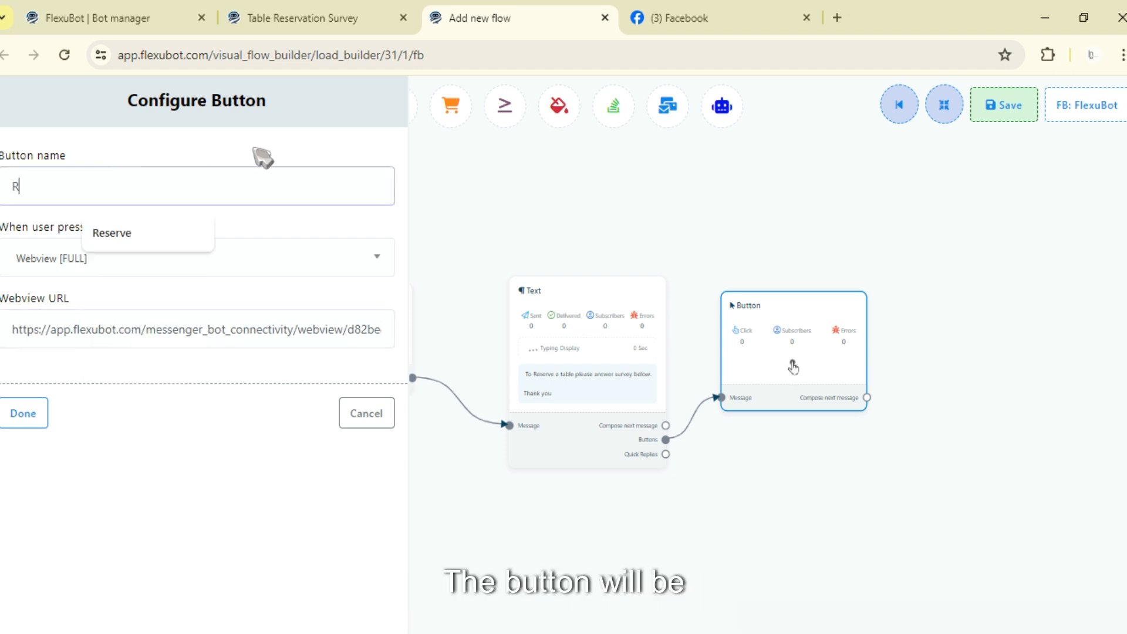
pyautogui.write('eserve')
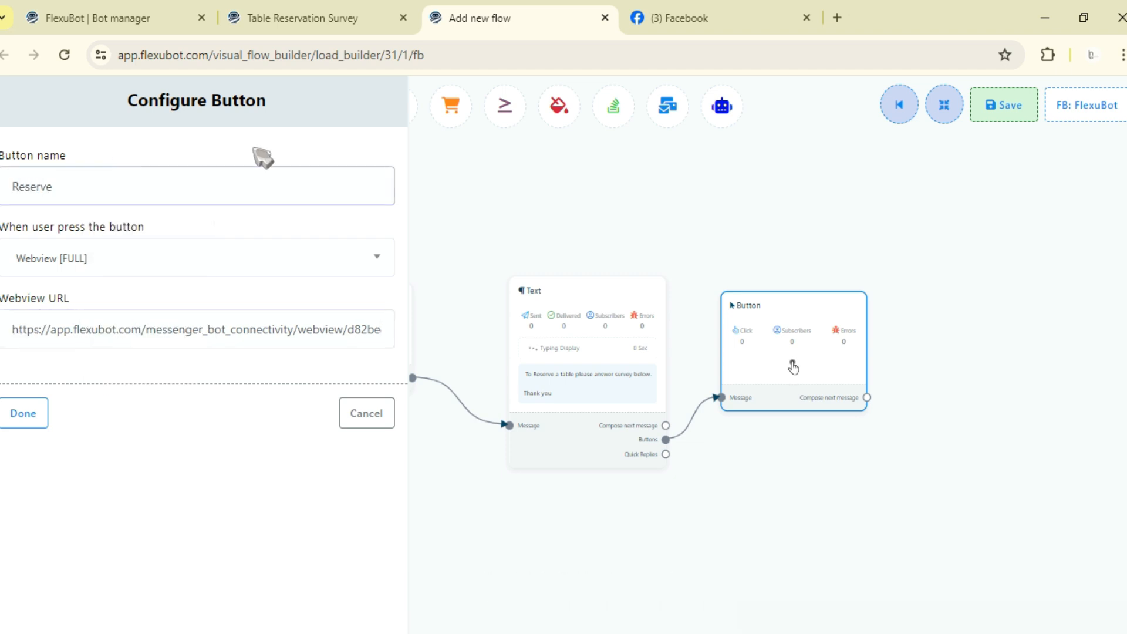
pyautogui.write(' Table Now')
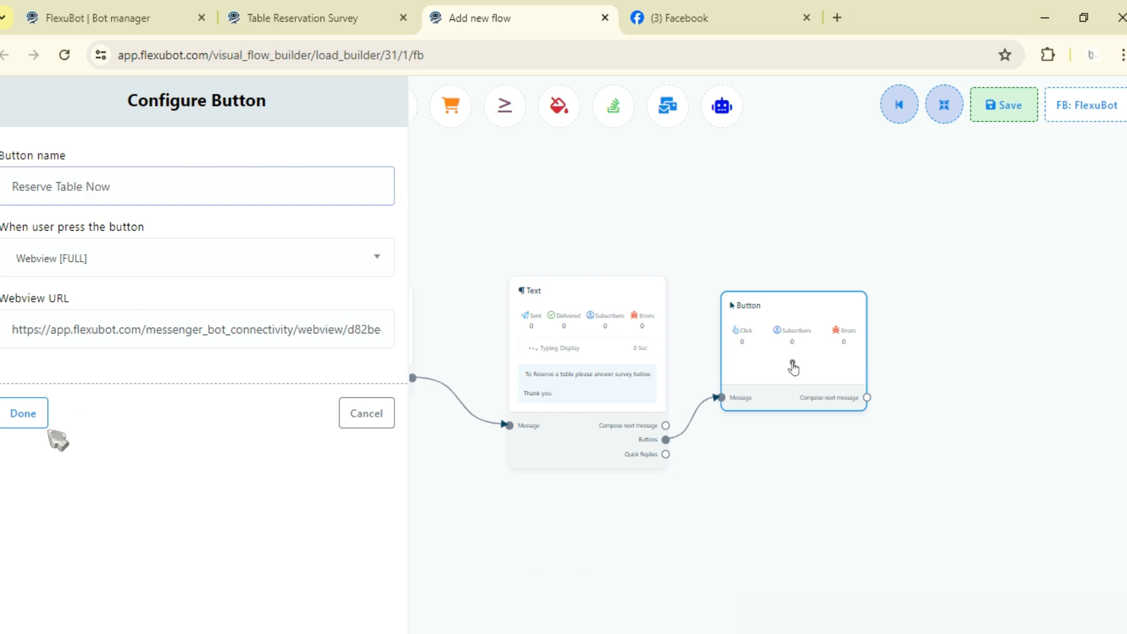
pyautogui.click(25, 414)
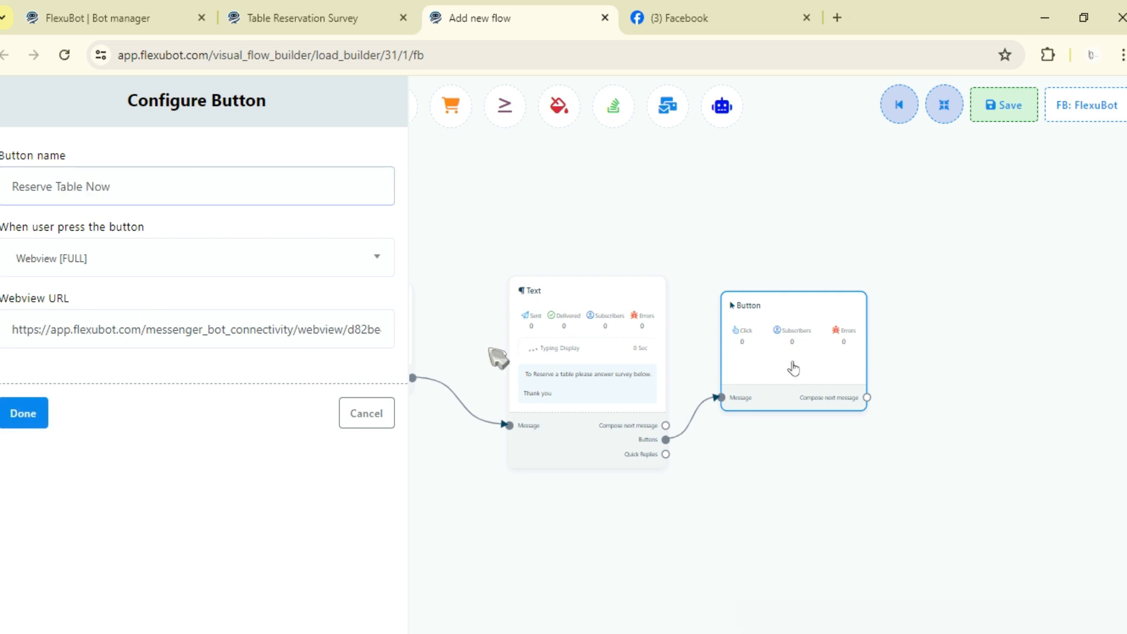
pyautogui.click(943, 105)
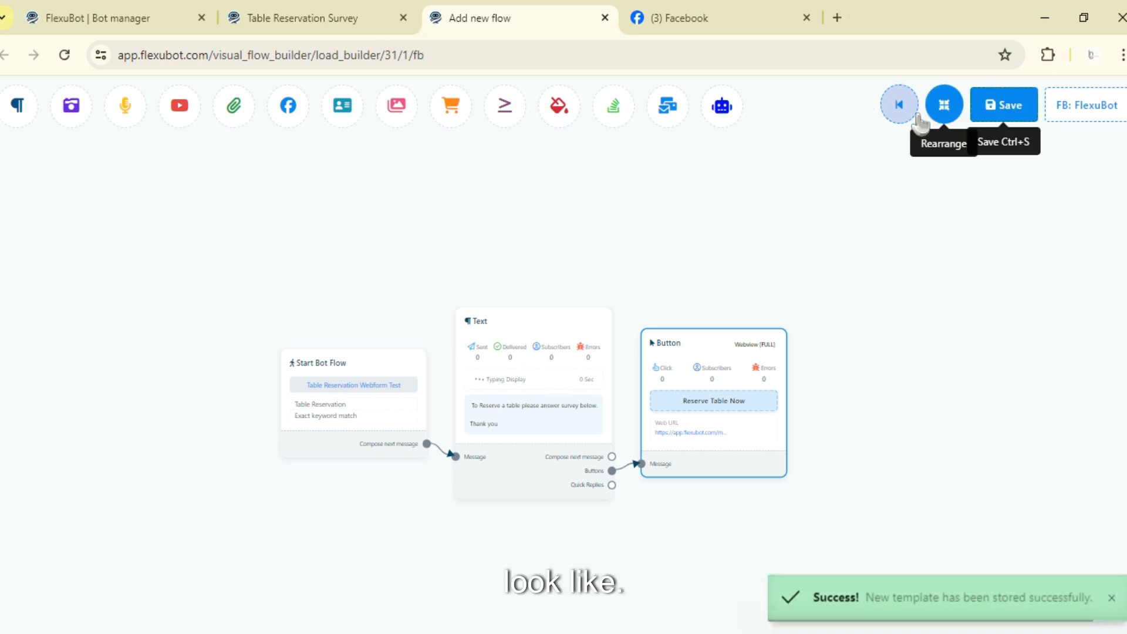
# Step: Switch to the FlexuBot Facebook page and start the chat with the bot
pyautogui.click(703, 7)
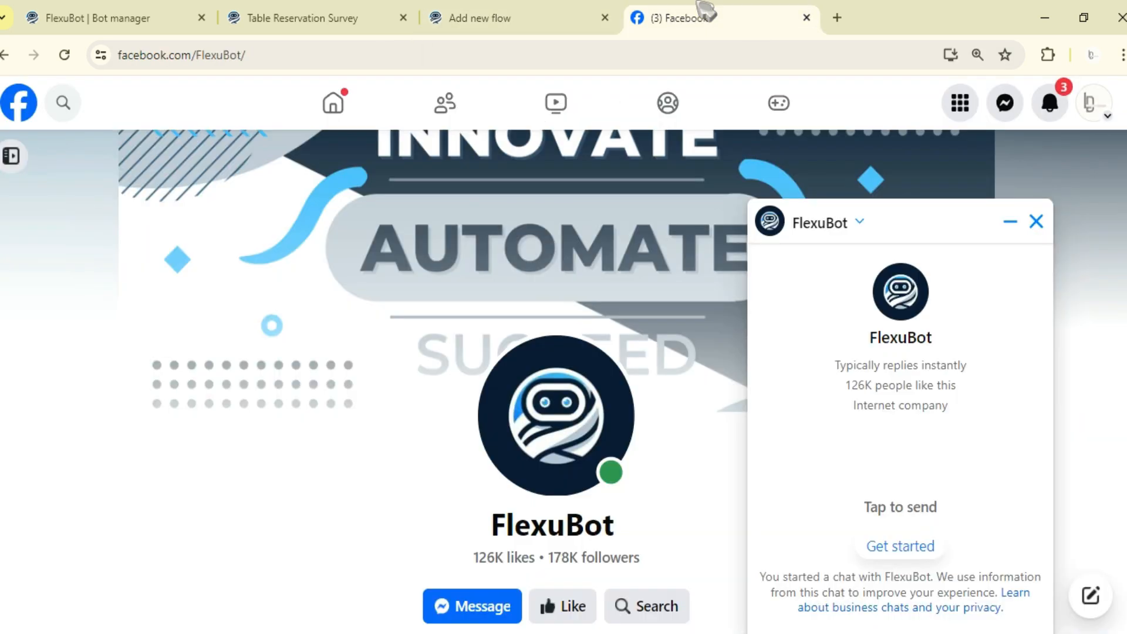
pyautogui.click(901, 547)
# Step: Back in the flow editor, copy the trigger keyword from the Start Bot Flow block's settings
pyautogui.click(519, 17)
pyautogui.doubleClick(345, 376)
pyautogui.hotkey('ctrl', 'c')
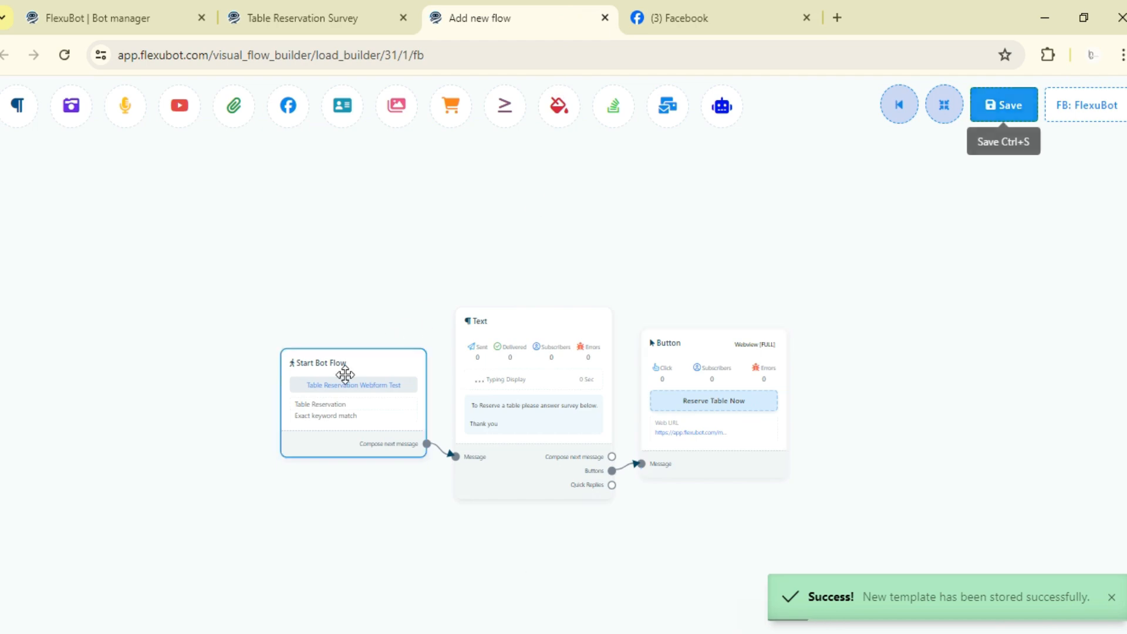
pyautogui.scroll(-3, 164, 395)
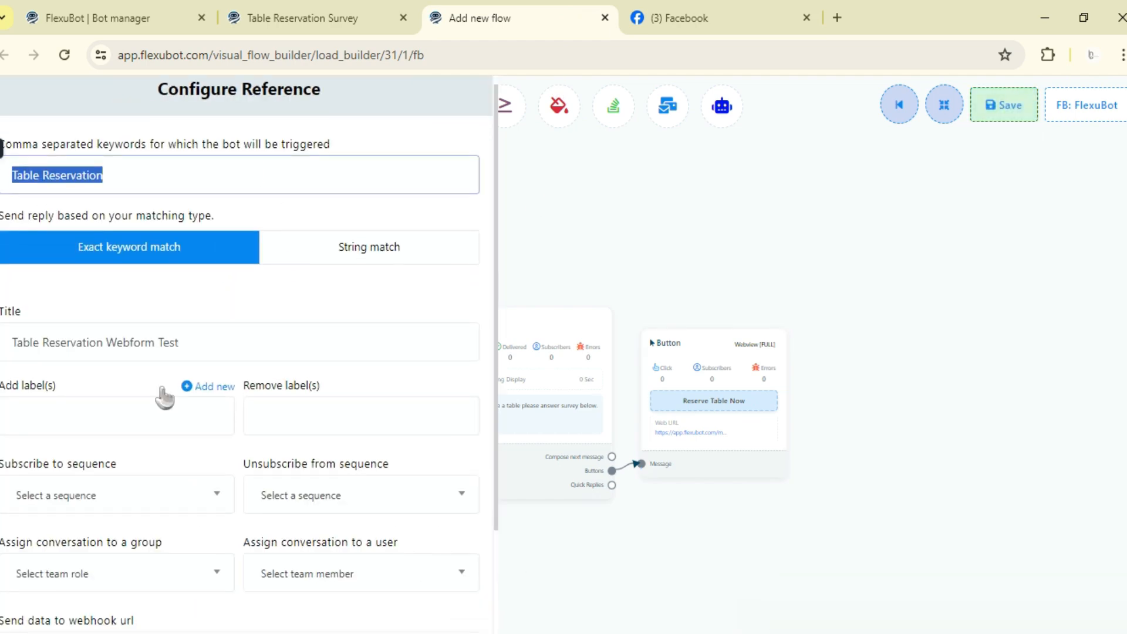
pyautogui.click(43, 606)
# Step: Return to the Facebook chat and send the keyword "Table Reservation" to FlexuBot
pyautogui.click(704, 17)
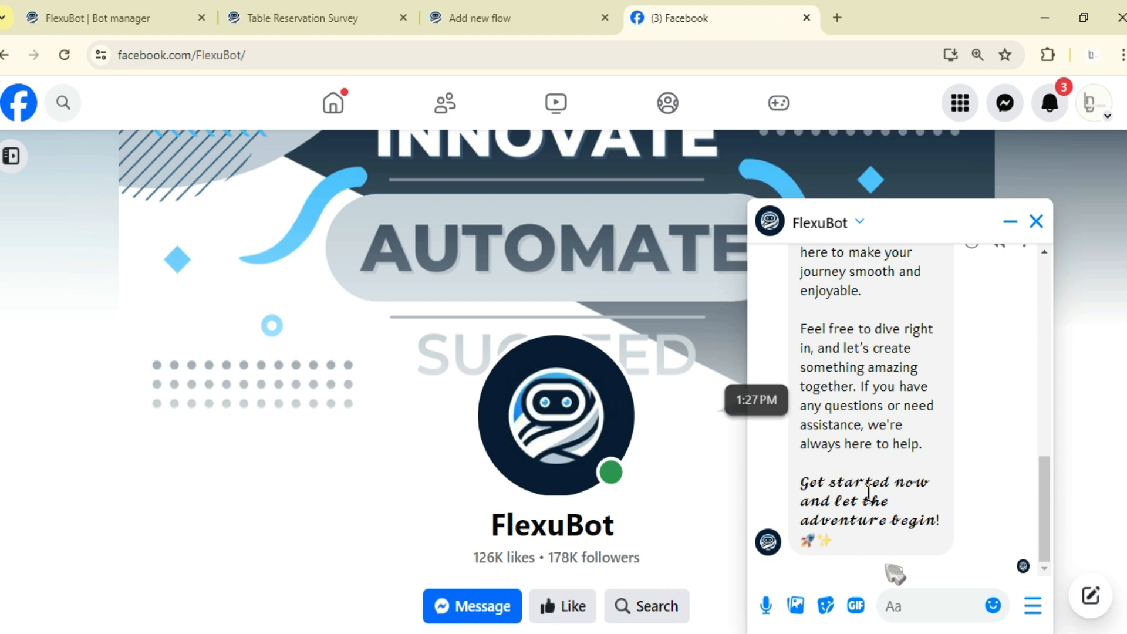
pyautogui.hotkey('ctrl', 'v')
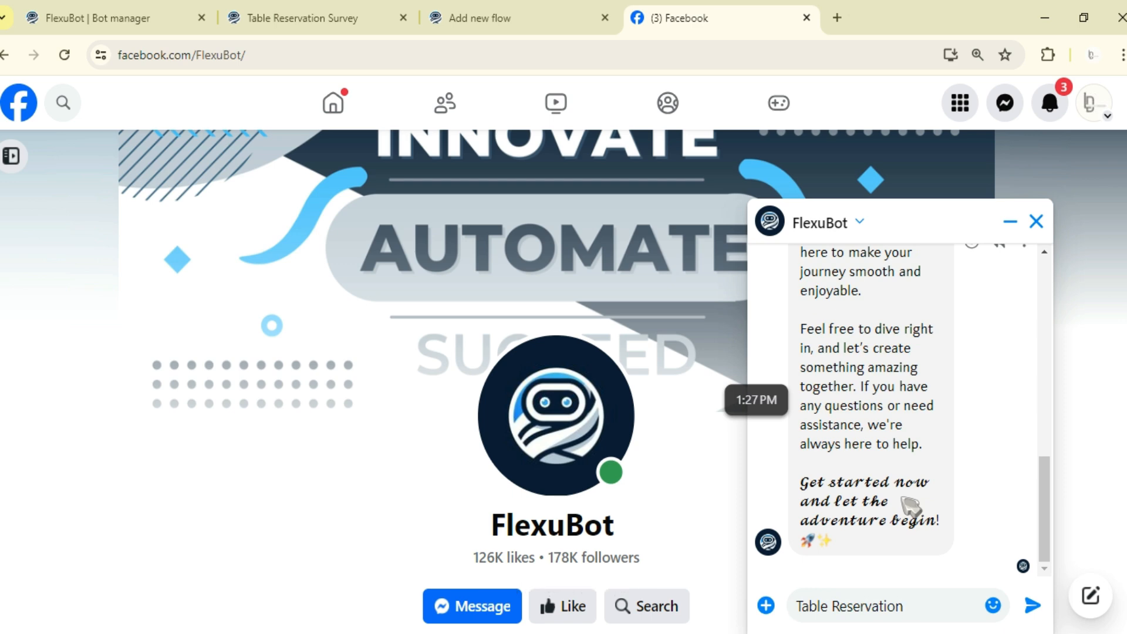
pyautogui.press('Return')
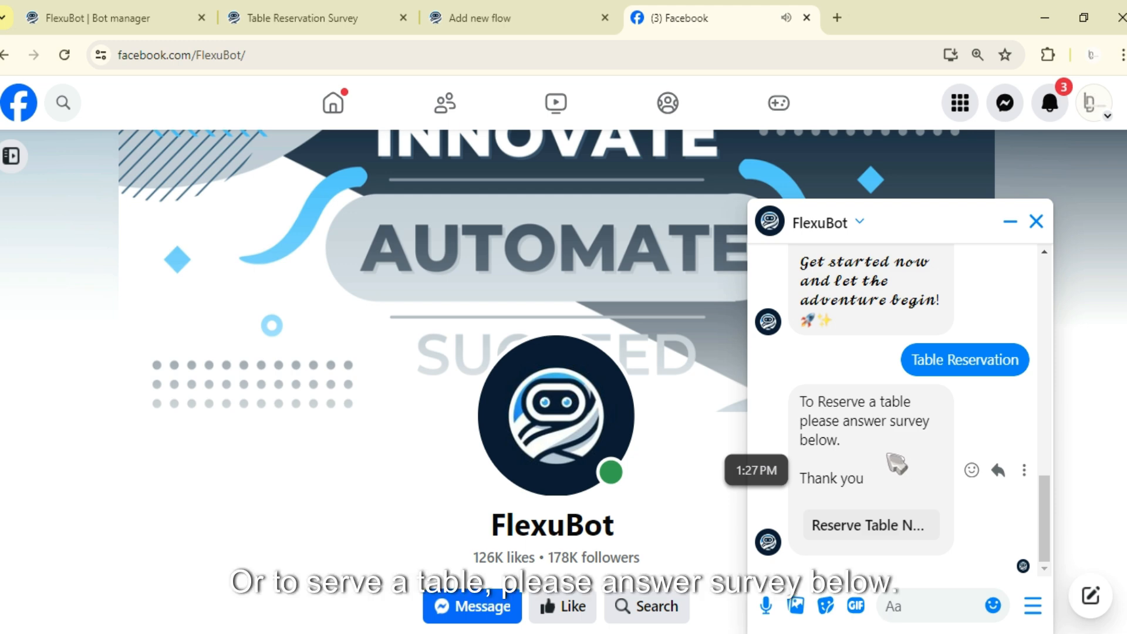
# Step: Open the reservation form from the bot's reply and reduce the page zoom to 80% to fit the form
pyautogui.click(858, 528)
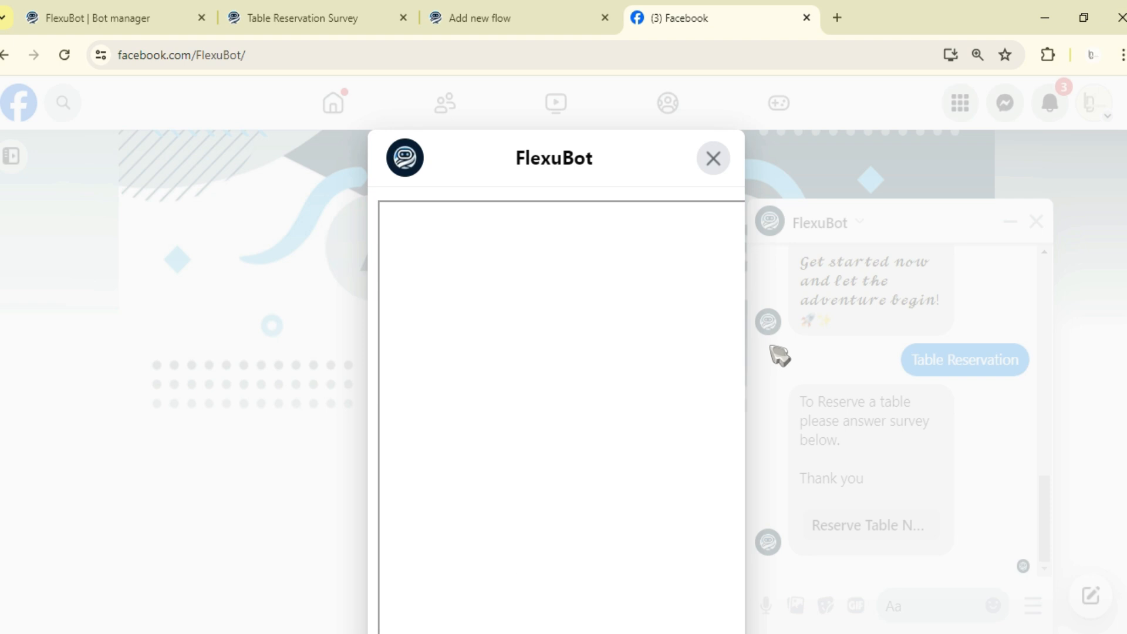
pyautogui.hotkey('ctrl', '-')
pyautogui.hotkey('ctrl', '-')
pyautogui.hotkey('ctrl', '-')
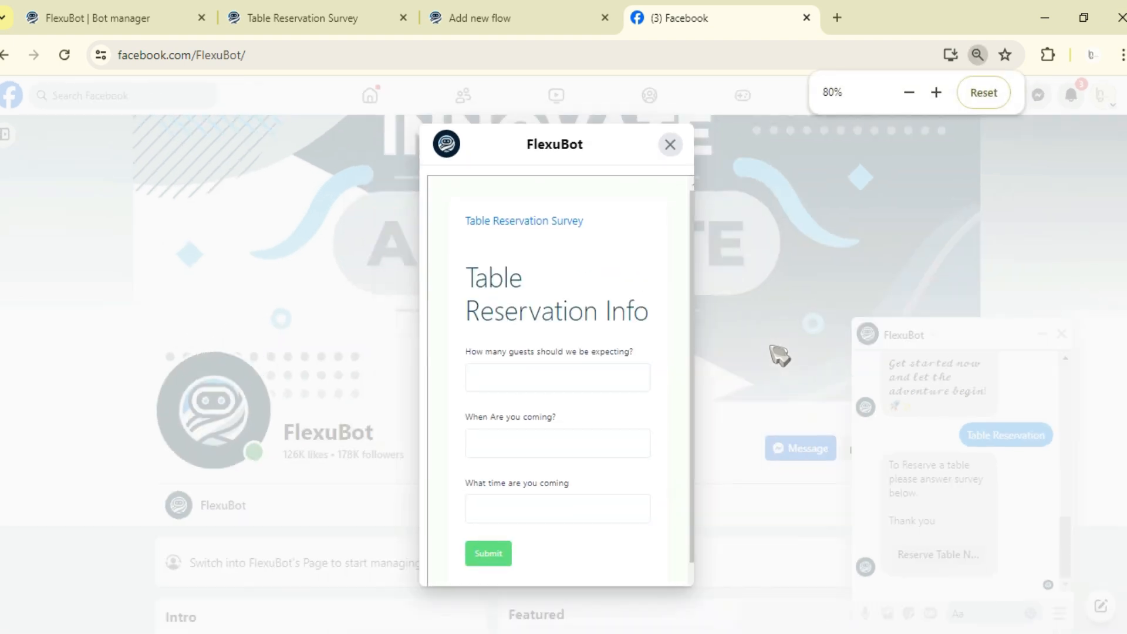
pyautogui.scroll(-1, 569, 345)
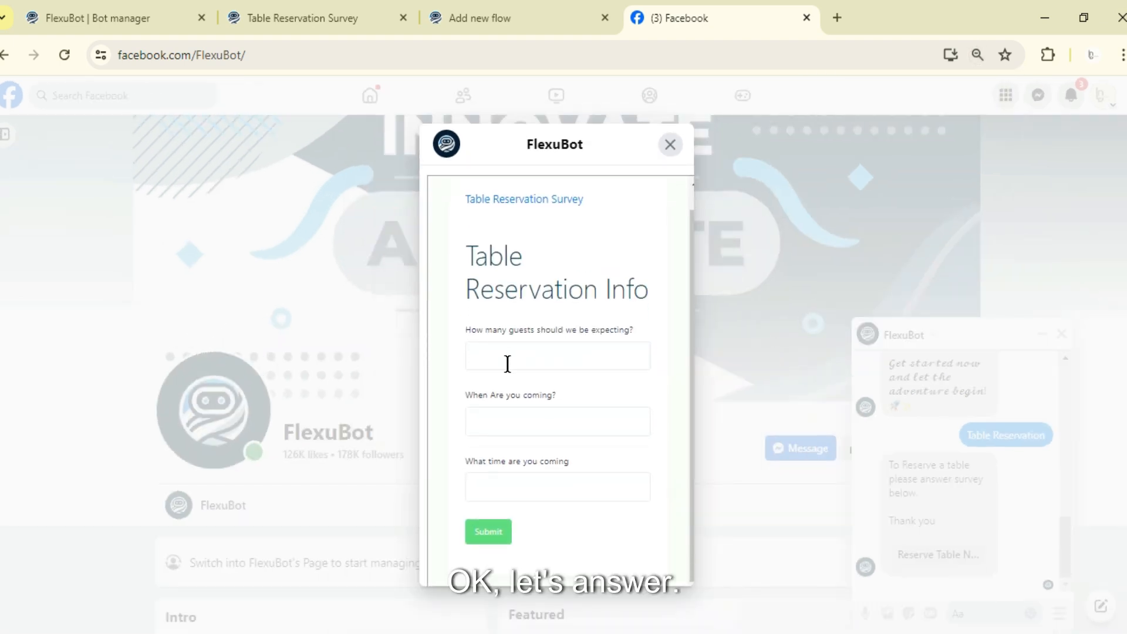
# Step: Fill in the reservation form with 5 guests and the date 2024-07-31
pyautogui.click(492, 345)
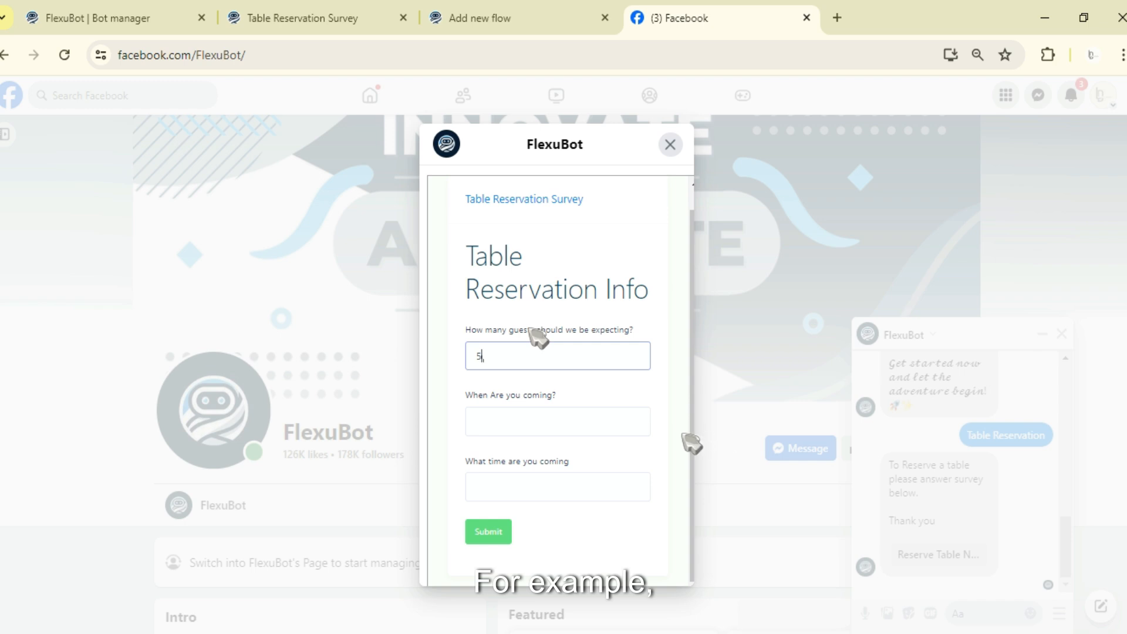
pyautogui.press('Tab')
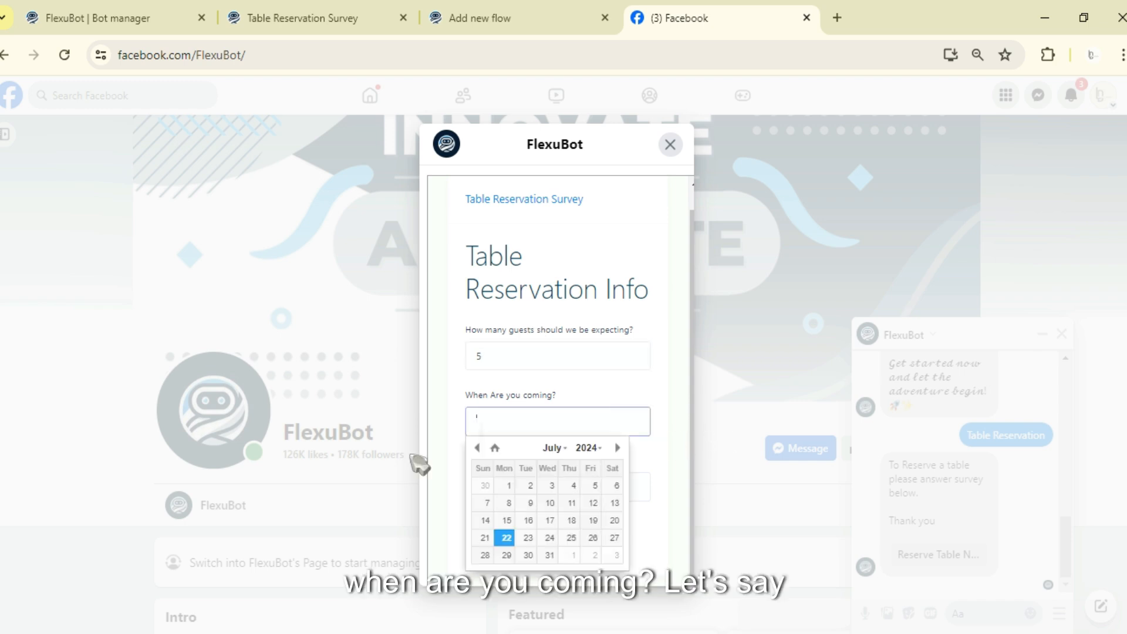
pyautogui.click(550, 556)
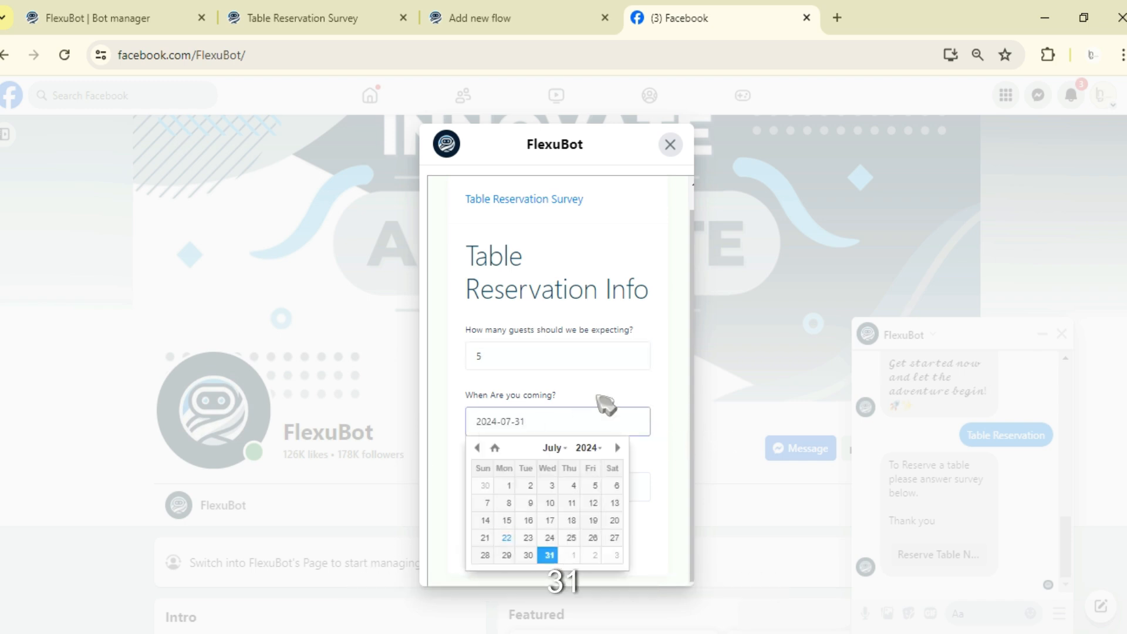
# Step: Choose 20:00 as the arrival time and submit the reservation form
pyautogui.click(544, 476)
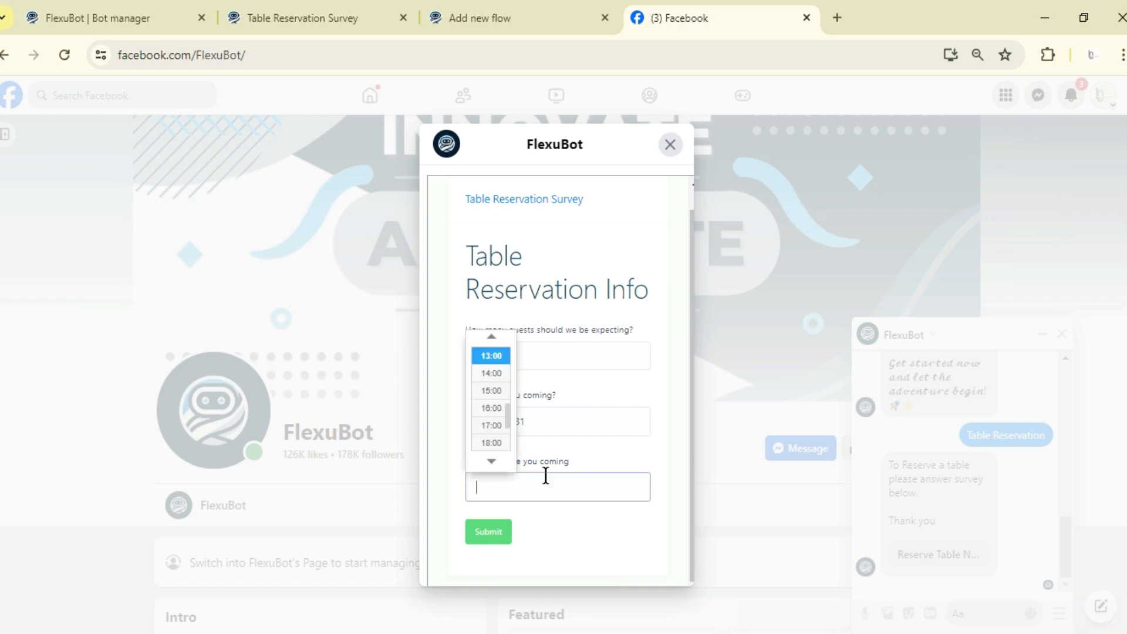
pyautogui.scroll(-3, 494, 402)
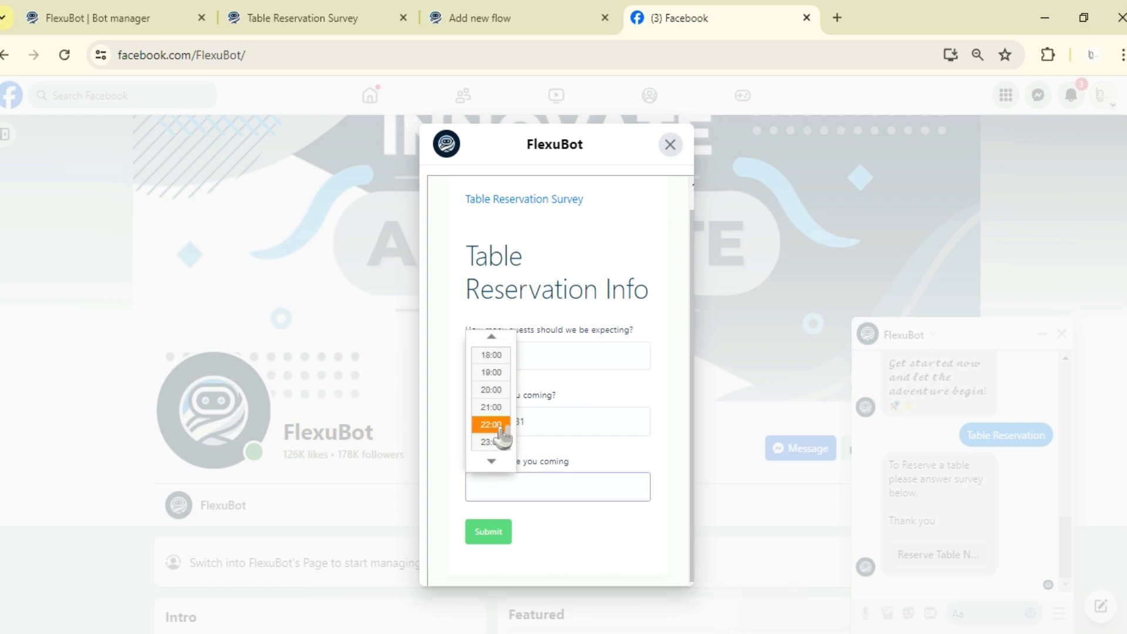
pyautogui.click(493, 425)
pyautogui.click(526, 486)
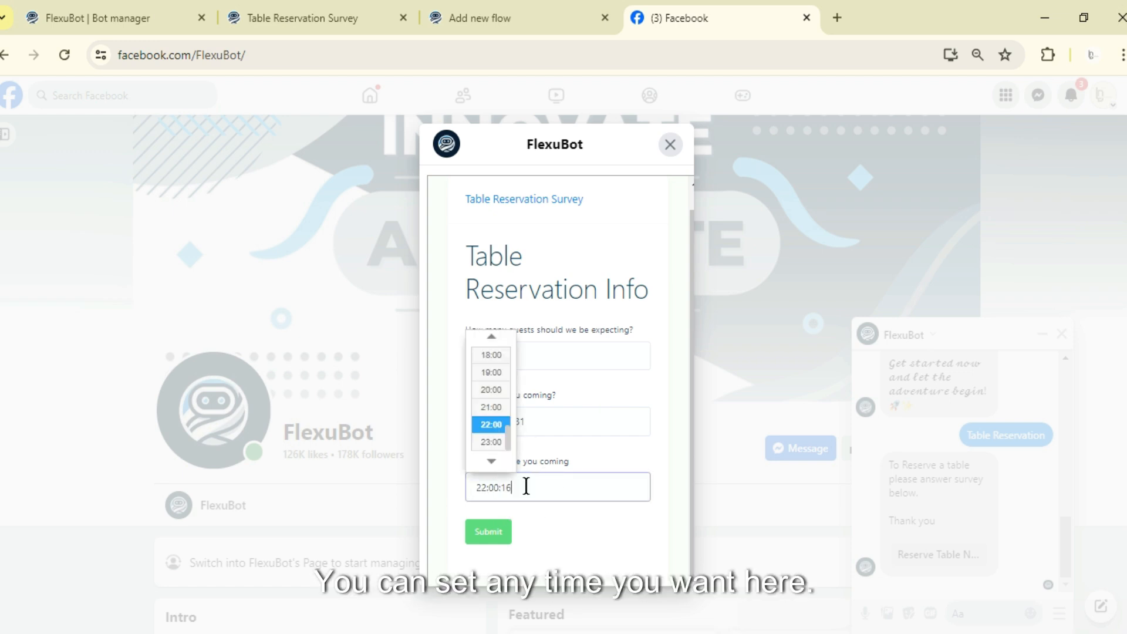
pyautogui.click(502, 486)
pyautogui.moveTo(513, 486); pyautogui.dragTo(471, 482)
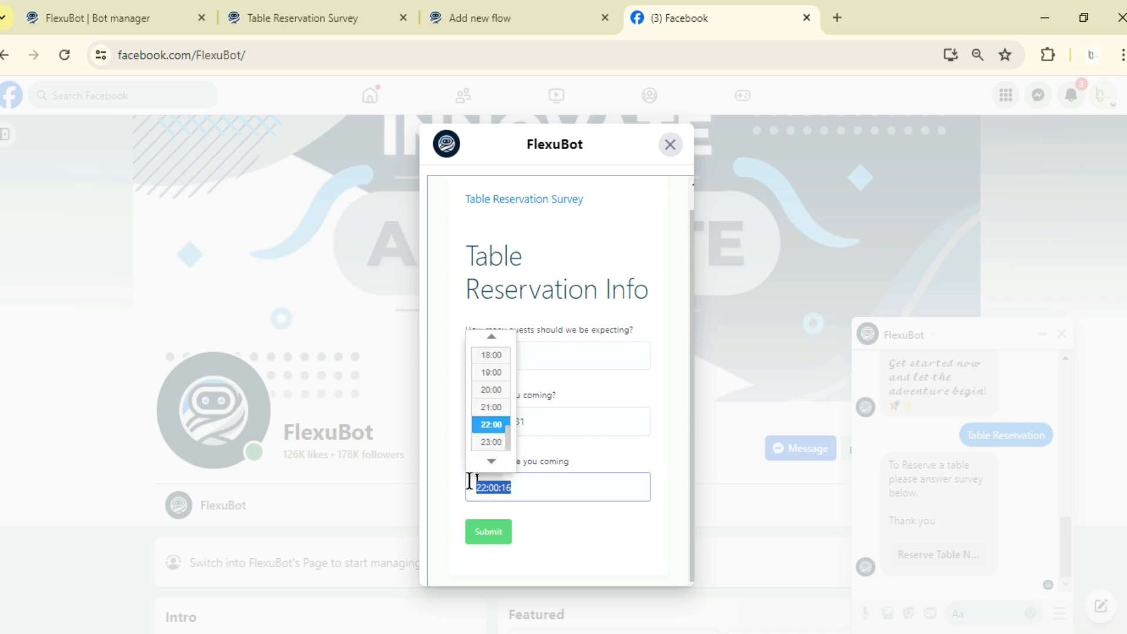
pyautogui.click(492, 390)
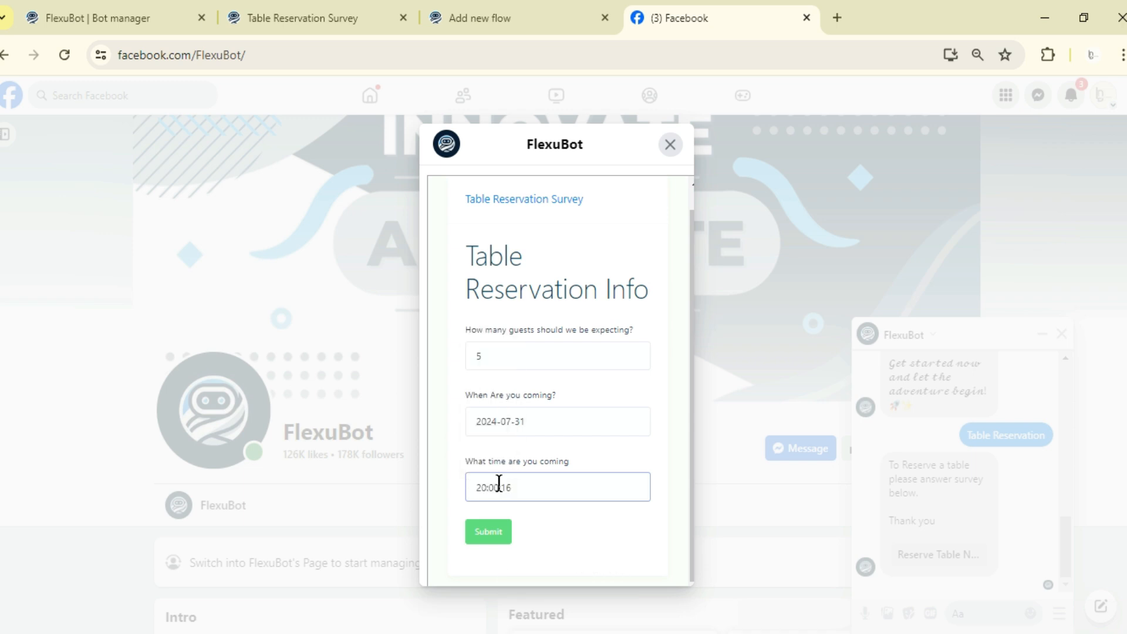
pyautogui.click(499, 484)
pyautogui.click(594, 496)
pyautogui.click(503, 532)
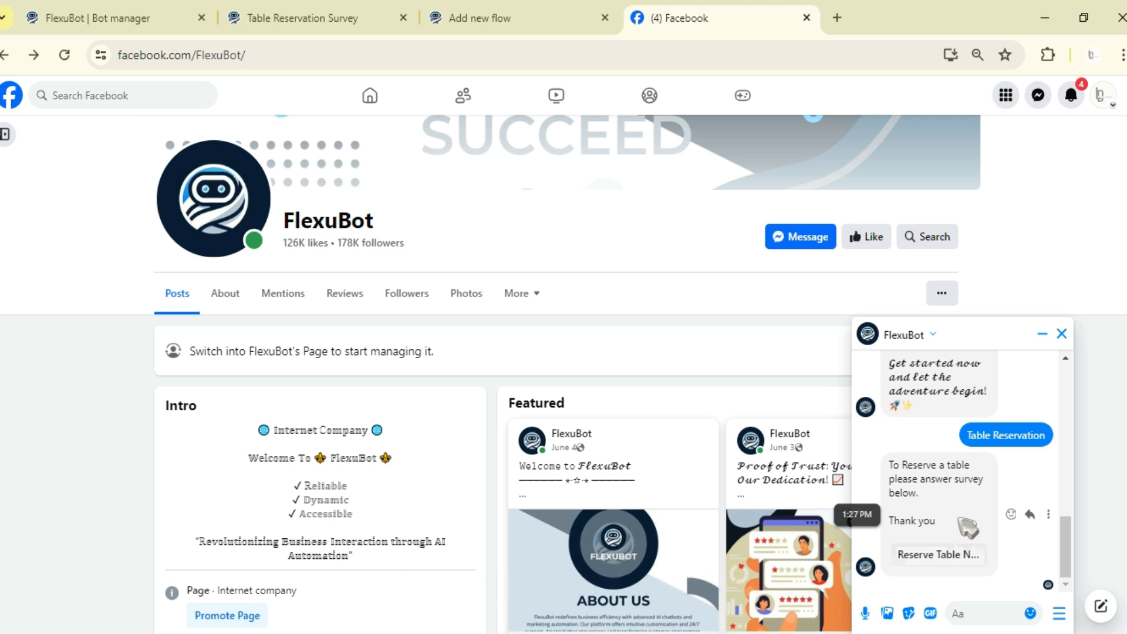
# Step: In the bot manager's Webform builder, open the form details of the Table Reservation Webform test form
pyautogui.click(189, 6)
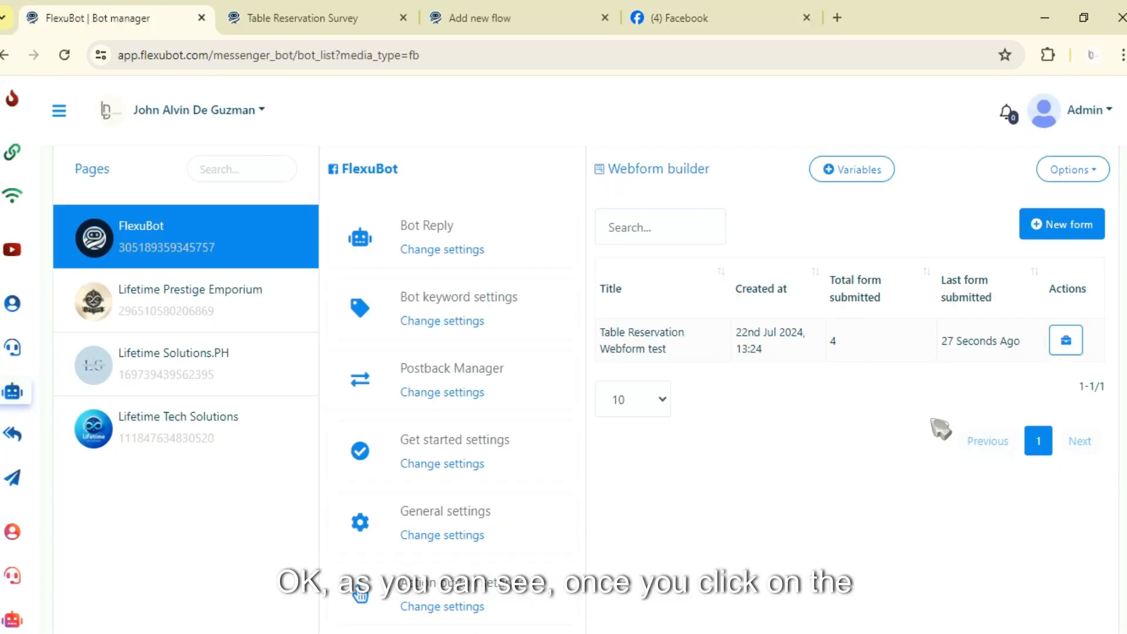
pyautogui.click(1071, 355)
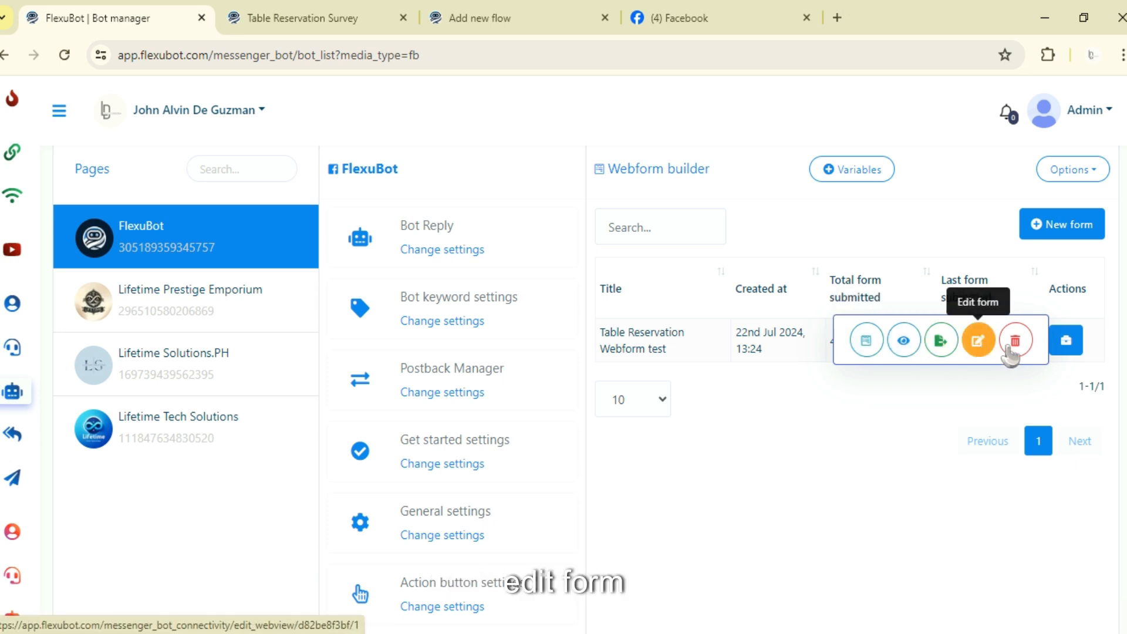
pyautogui.click(903, 340)
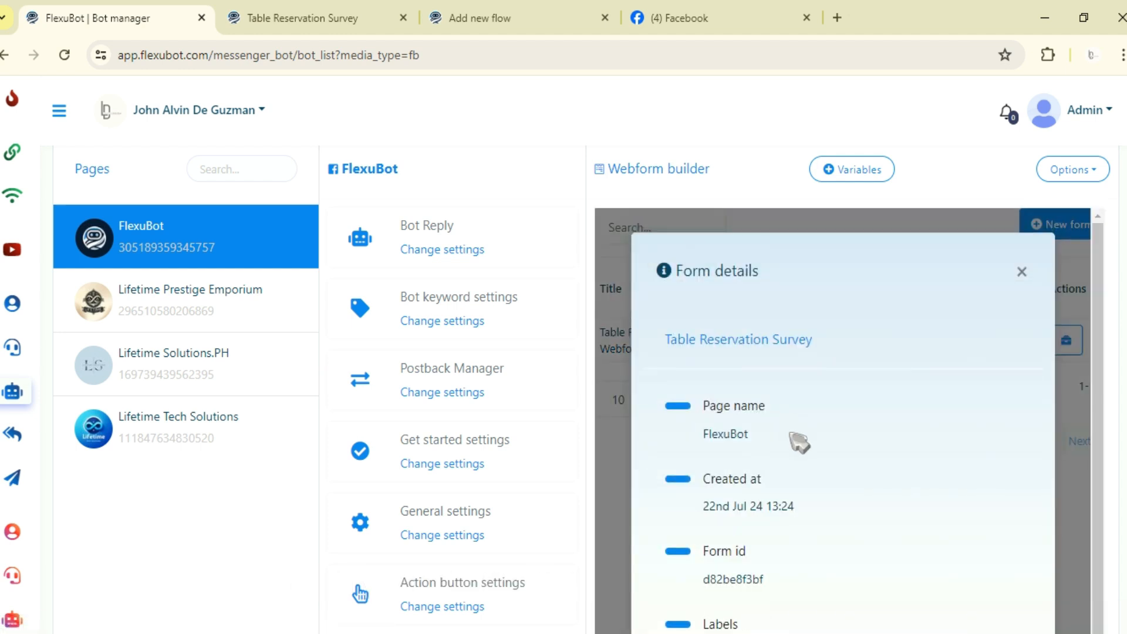
# Step: Examine the form details and the submissions table, including each entry's subscriber, submission time and available actions
pyautogui.scroll(-3, 799, 442)
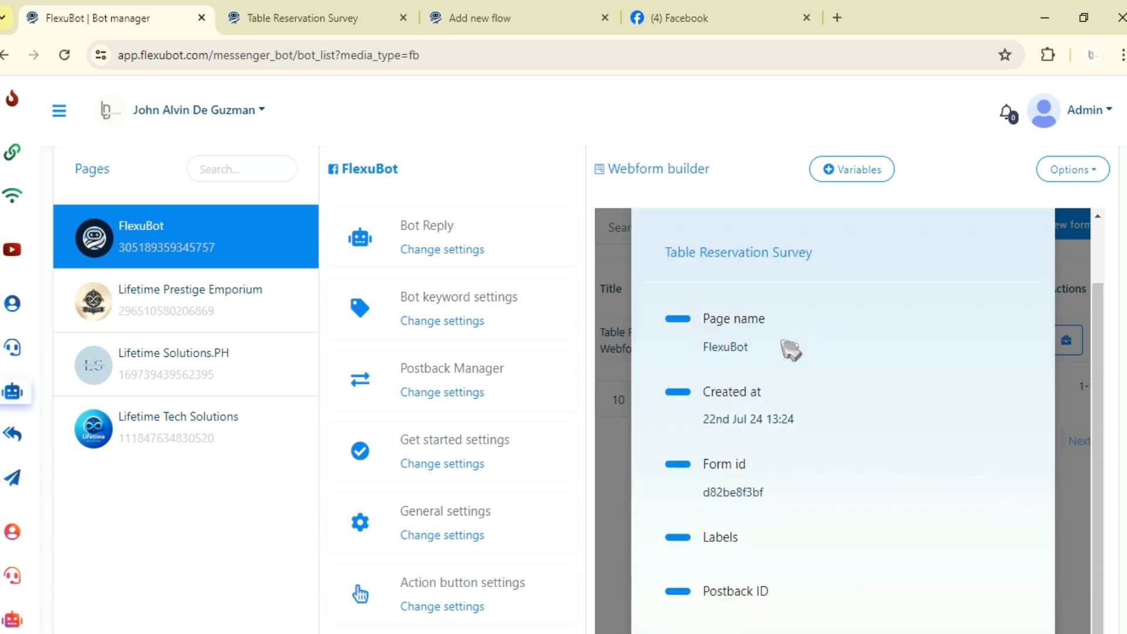
pyautogui.scroll(-2, 788, 353)
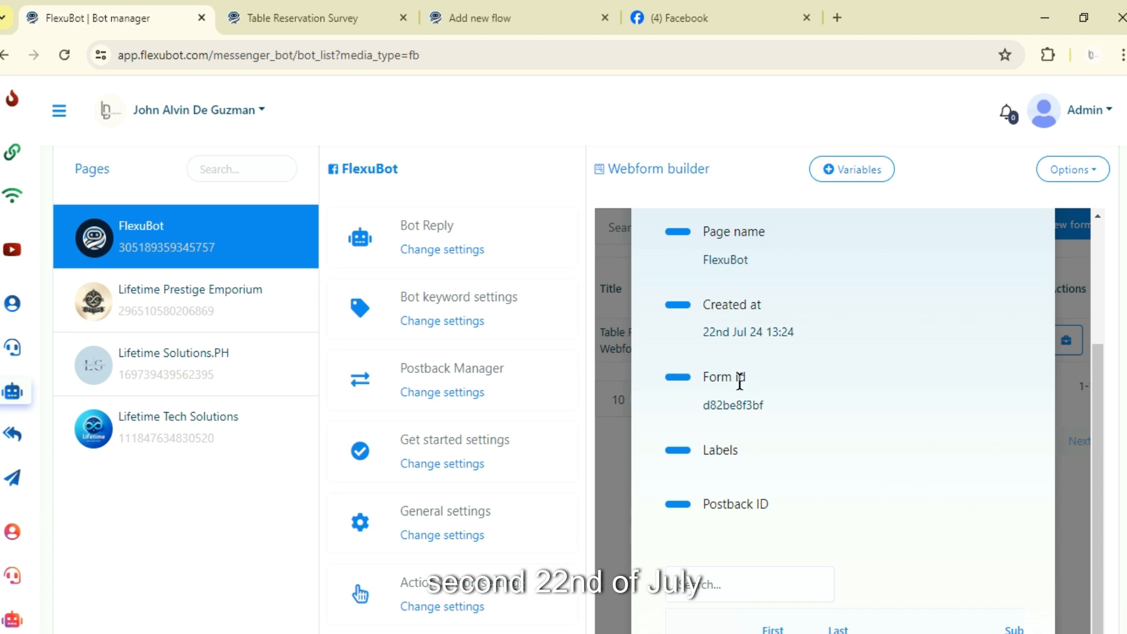
pyautogui.scroll(-3, 760, 390)
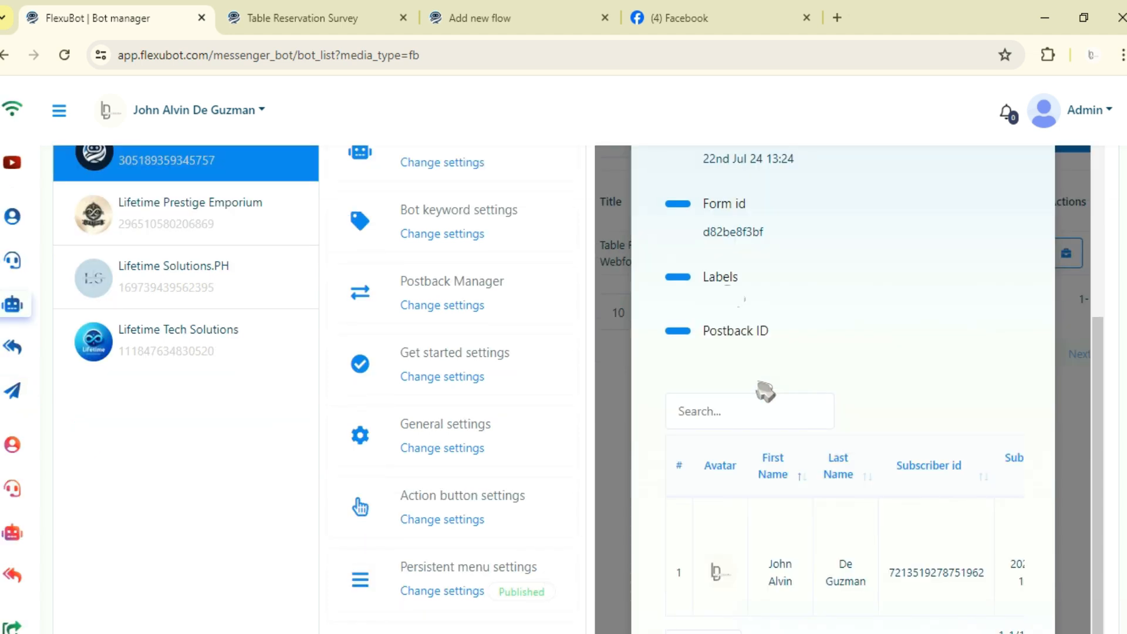
pyautogui.scroll(-3, 706, 229)
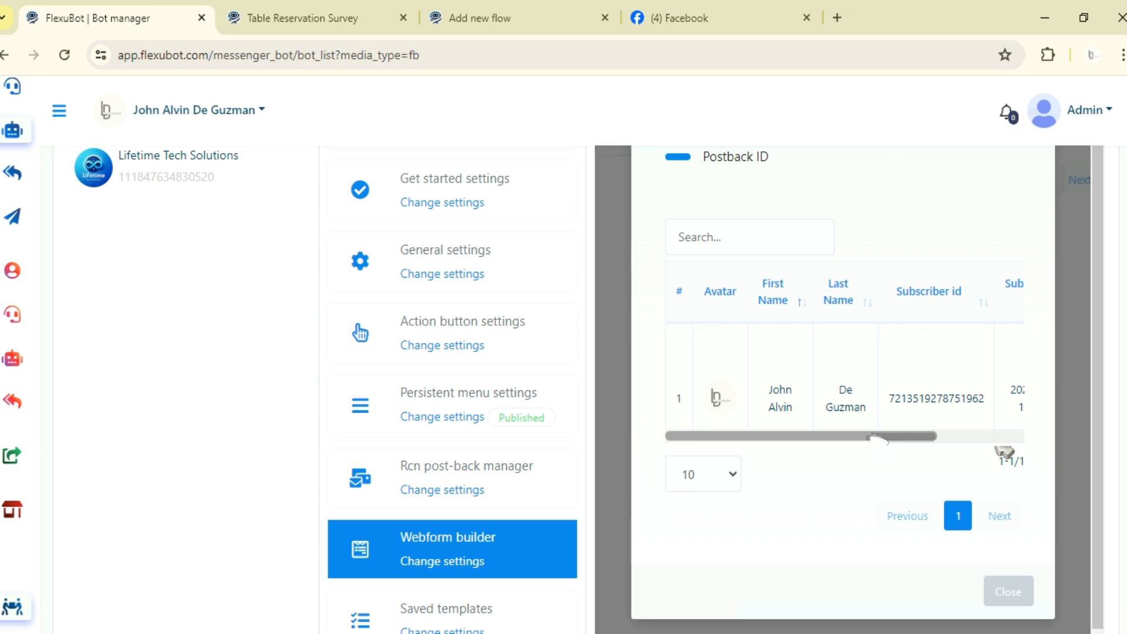
pyautogui.moveTo(877, 437)
pyautogui.mouseDown()
pyautogui.moveTo(988, 434)
pyautogui.moveTo(890, 441)
pyautogui.mouseUp()
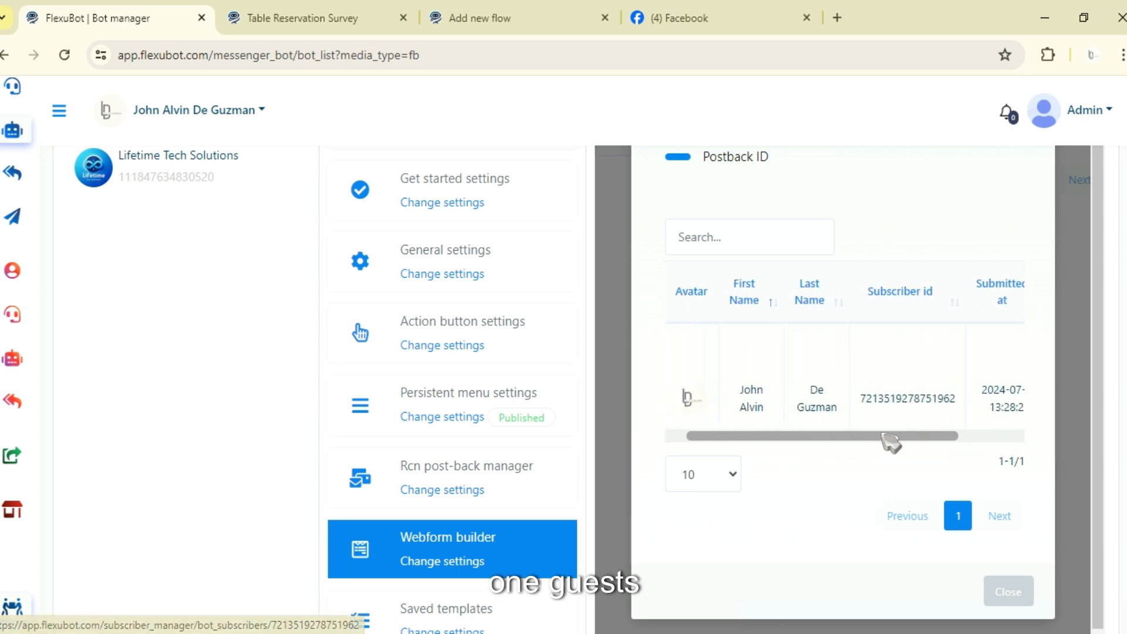
pyautogui.scroll(2, 890, 438)
pyautogui.moveTo(875, 524); pyautogui.dragTo(928, 429)
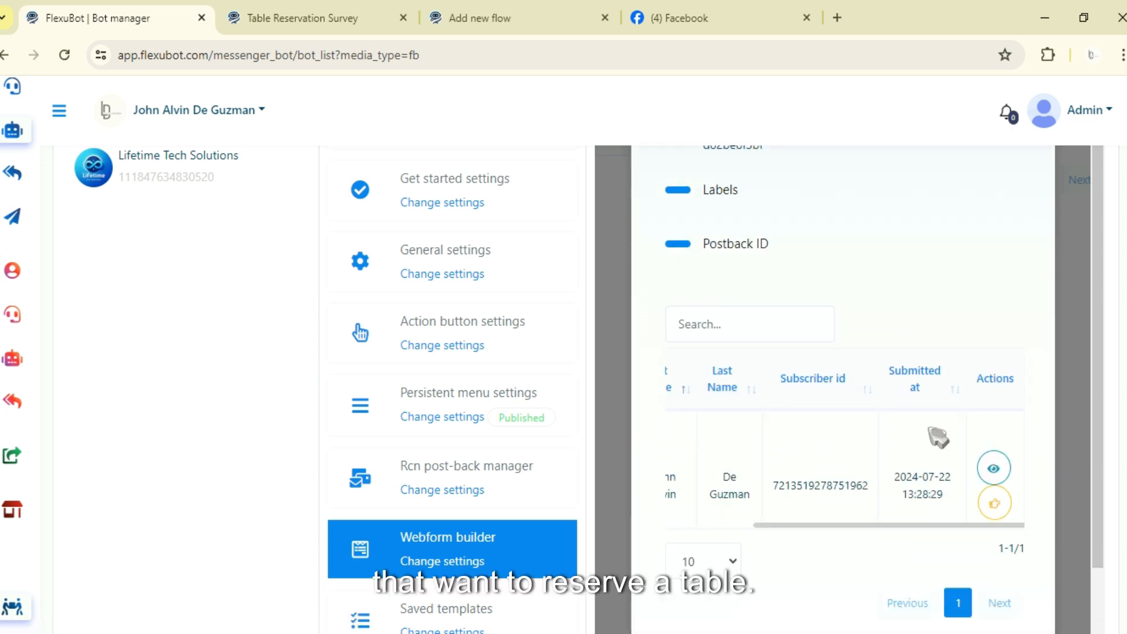
pyautogui.scroll(-2, 913, 437)
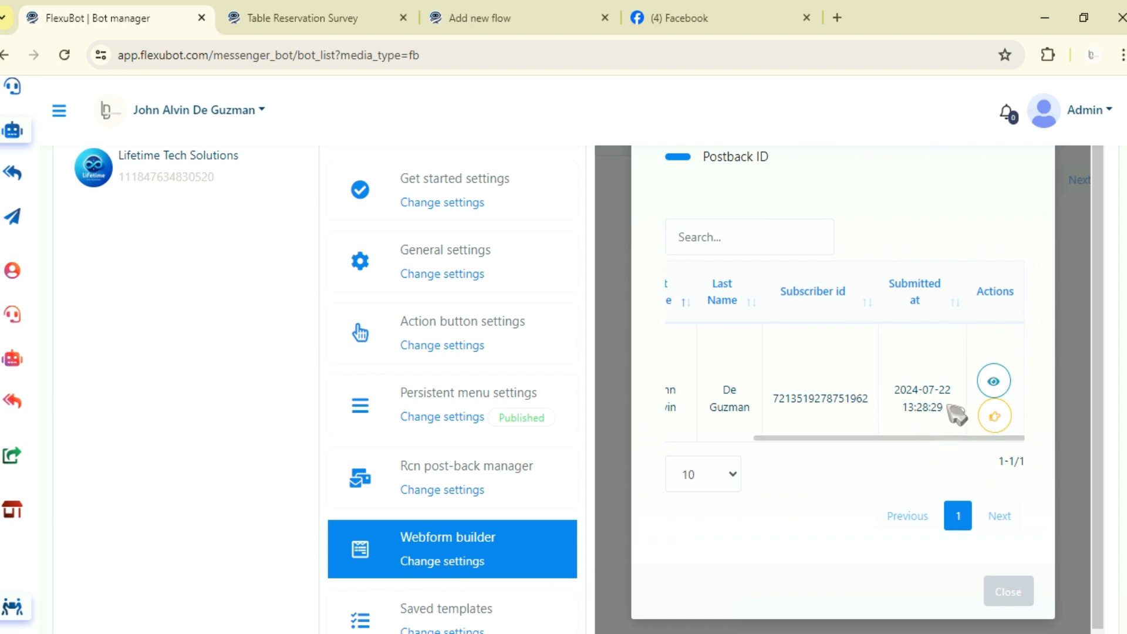
# Step: Open all submitted data for the subscriber's entry and look through the list of Table Reservation Webform test submissions
pyautogui.moveTo(943, 438); pyautogui.dragTo(846, 438)
pyautogui.moveTo(923, 443); pyautogui.dragTo(1029, 451)
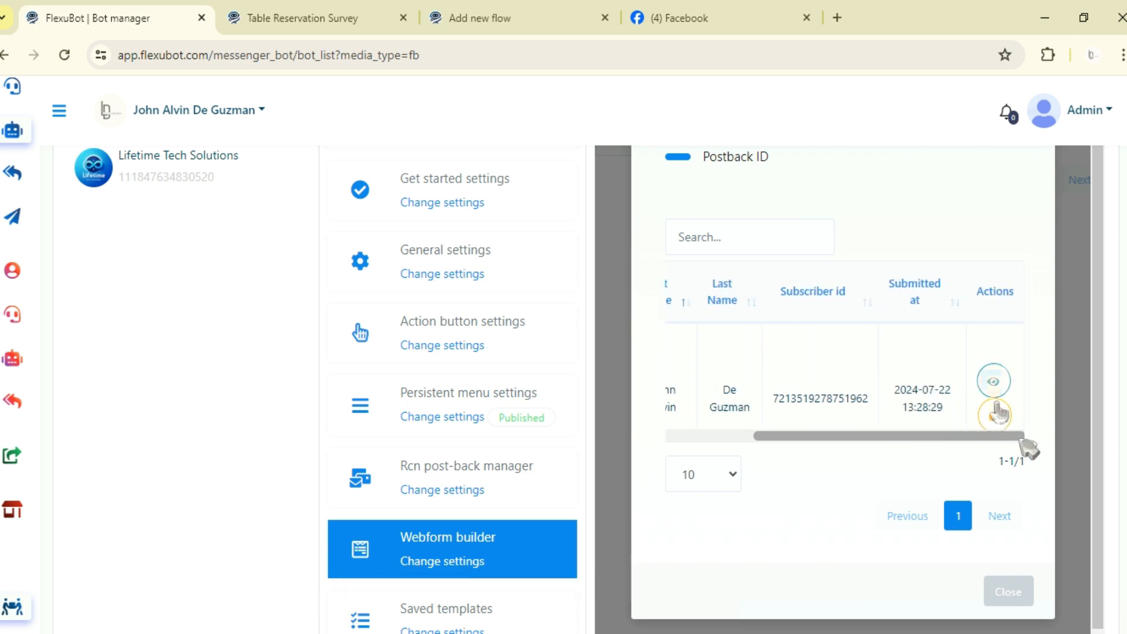
pyautogui.click(993, 382)
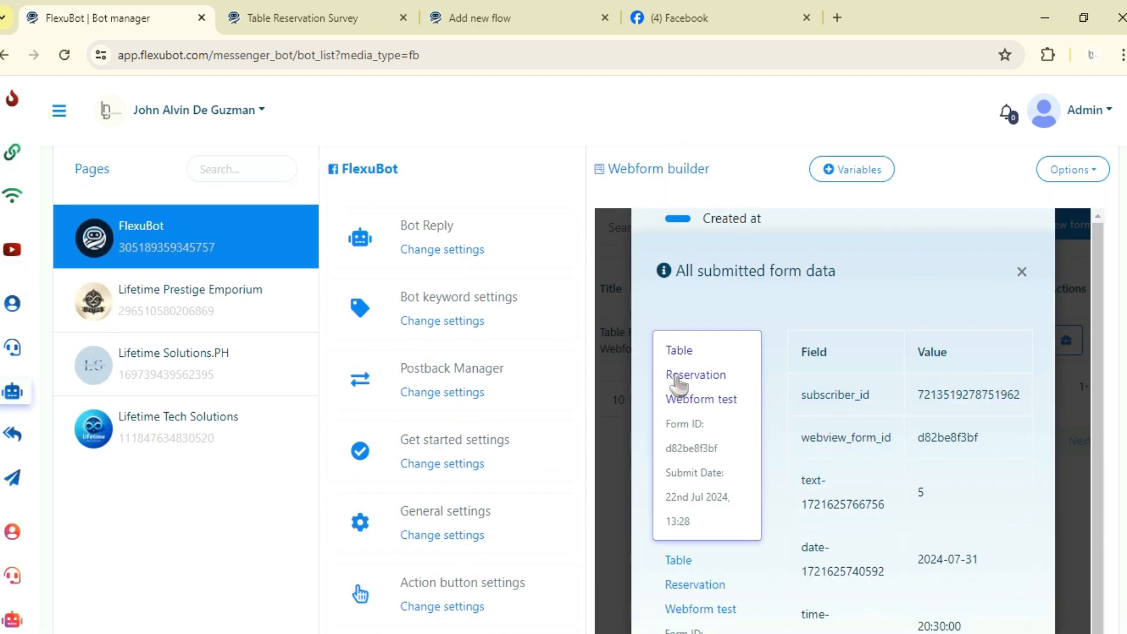
pyautogui.scroll(-1, 717, 446)
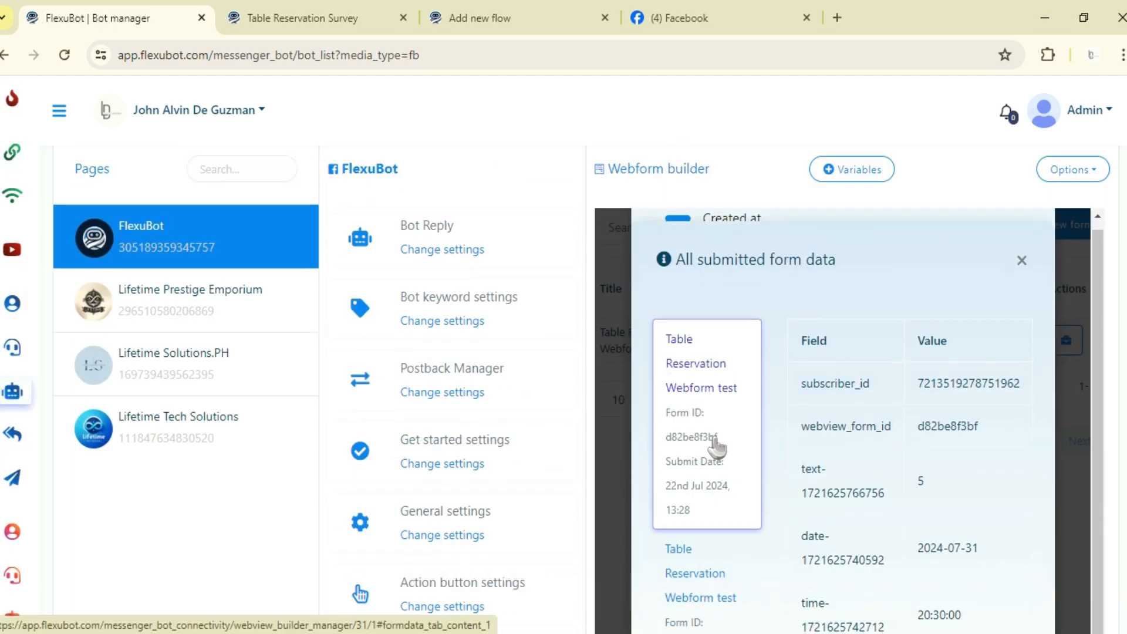
pyautogui.scroll(-6, 785, 430)
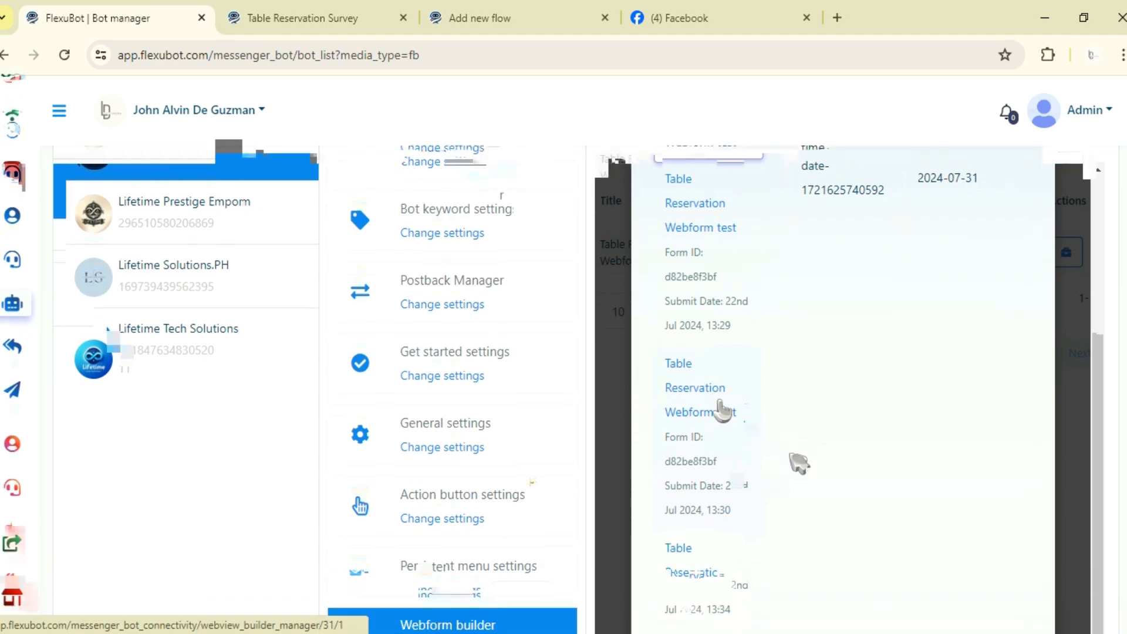
pyautogui.scroll(8, 822, 452)
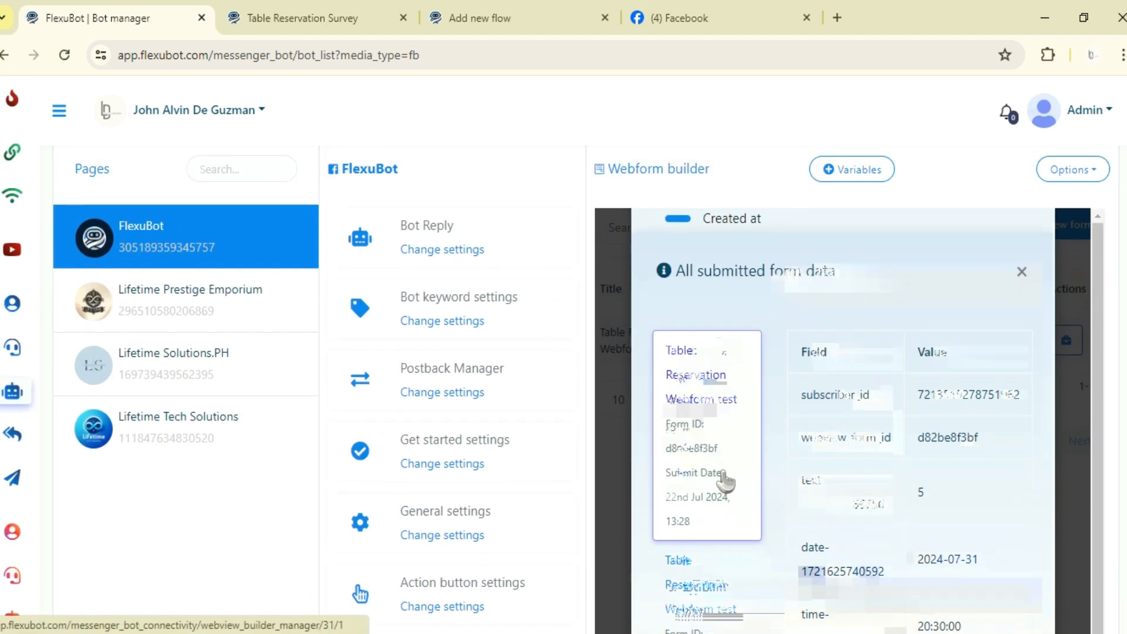
pyautogui.scroll(-6, 722, 405)
pyautogui.click(729, 446)
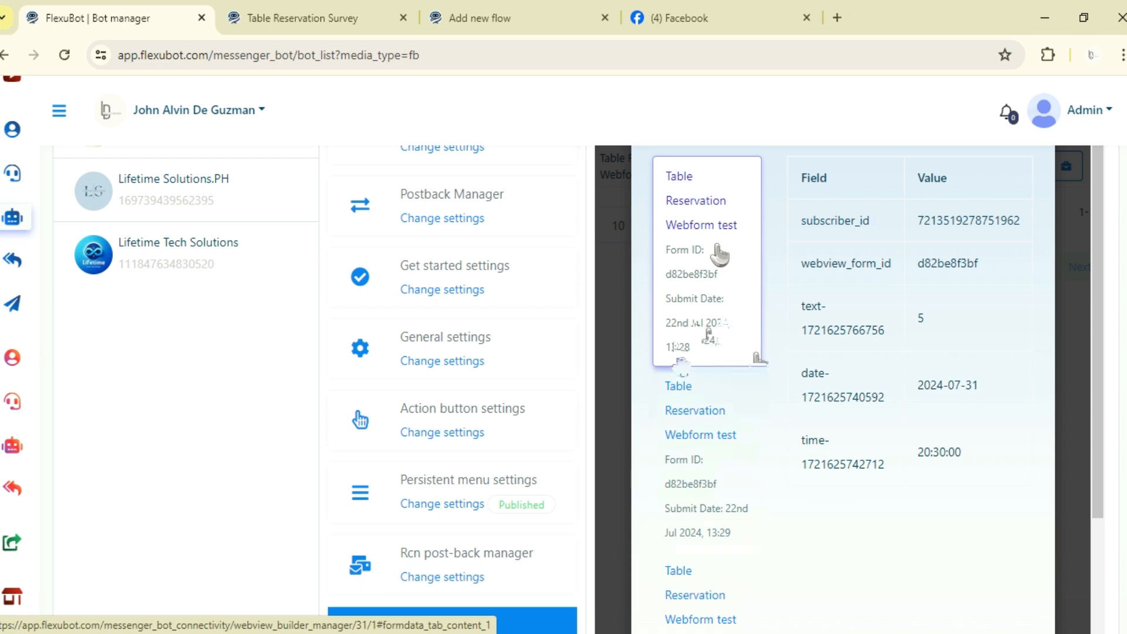
# Step: Examine the first submission's field and value table, checking the guest count, reservation date and arrival time
pyautogui.scroll(2, 719, 253)
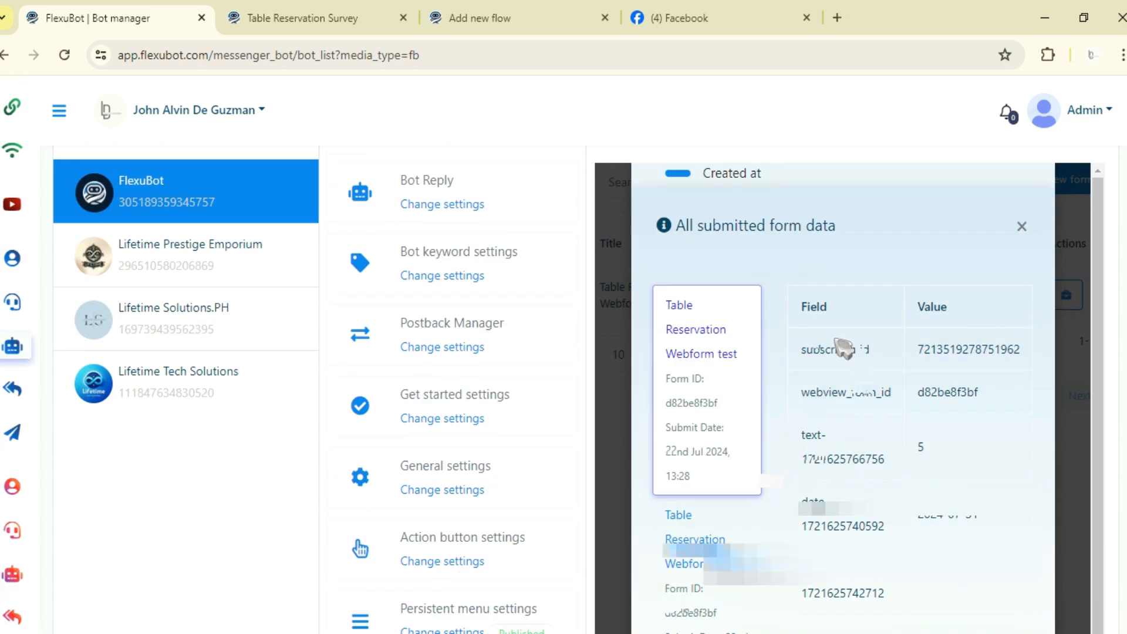
pyautogui.scroll(1, 844, 349)
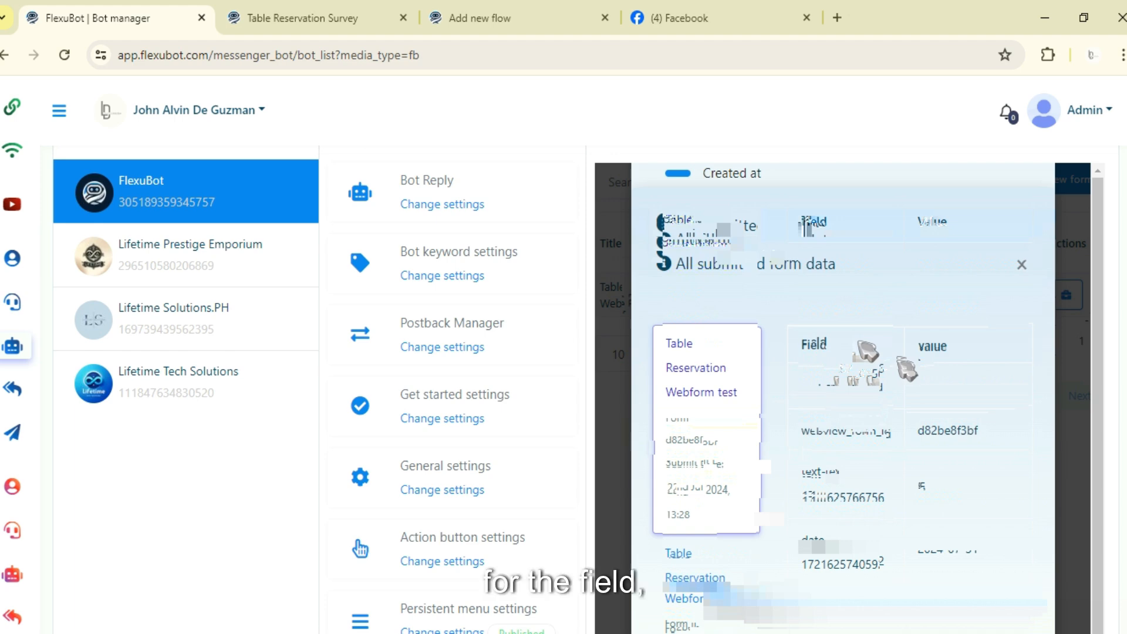
pyautogui.moveTo(801, 391); pyautogui.dragTo(882, 413)
pyautogui.click(919, 404)
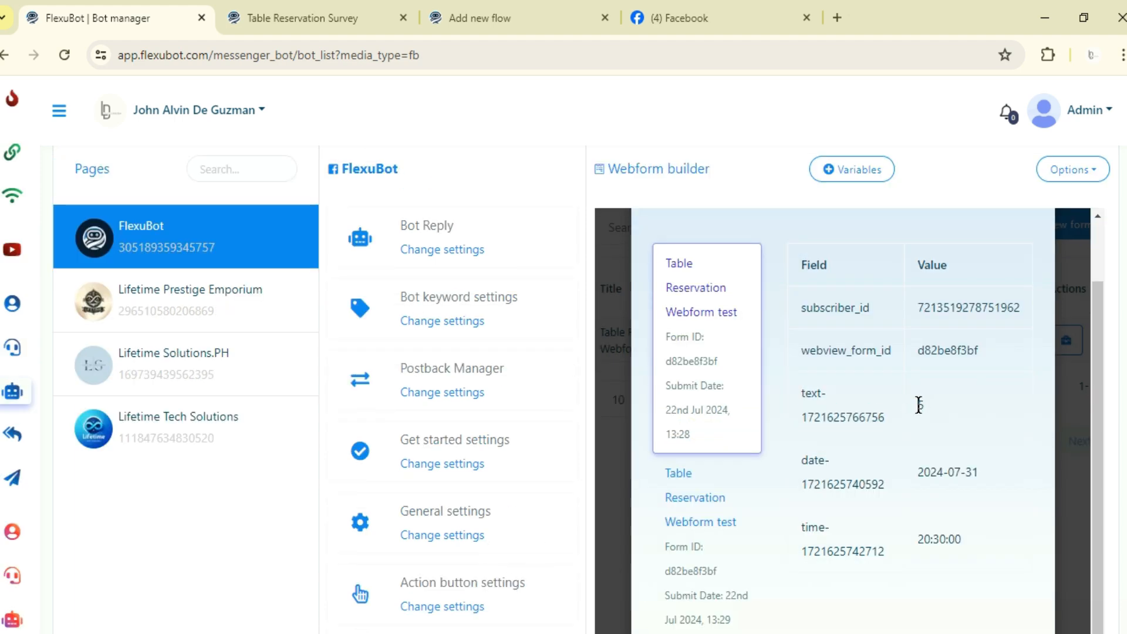
pyautogui.moveTo(918, 405); pyautogui.dragTo(937, 413)
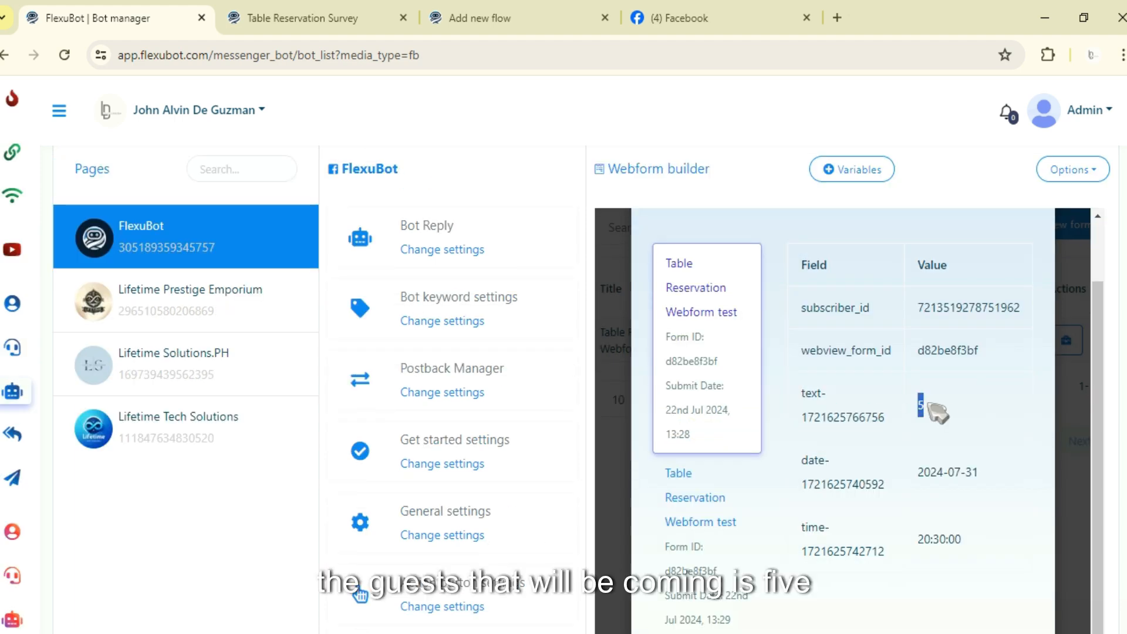
pyautogui.click(938, 413)
pyautogui.scroll(-1, 925, 393)
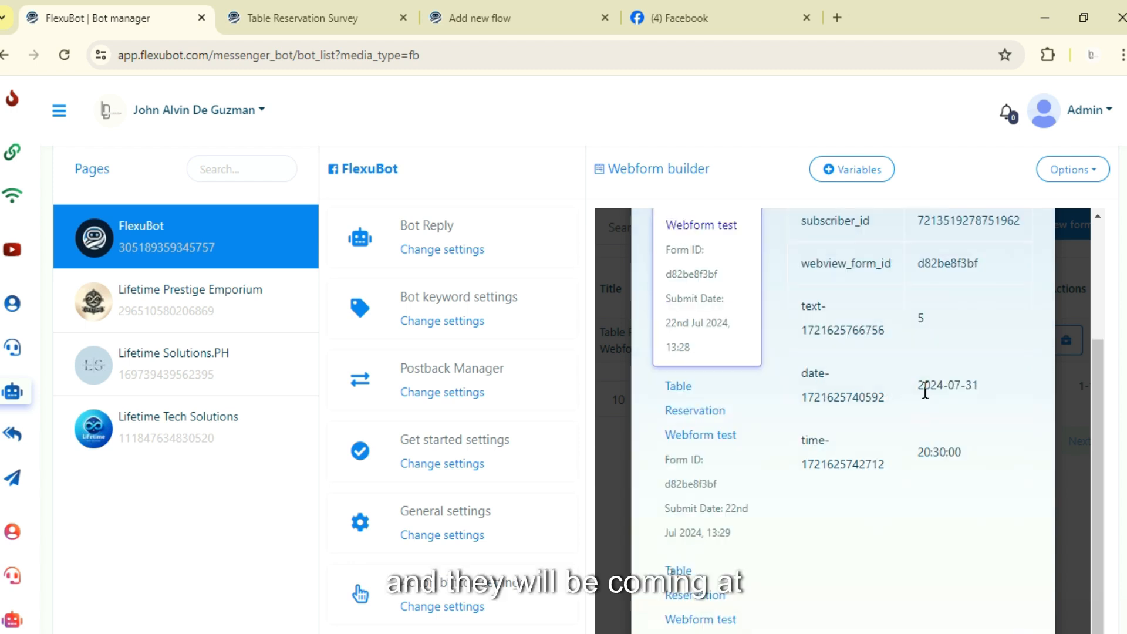
pyautogui.moveTo(918, 389); pyautogui.dragTo(992, 390)
pyautogui.click(962, 388)
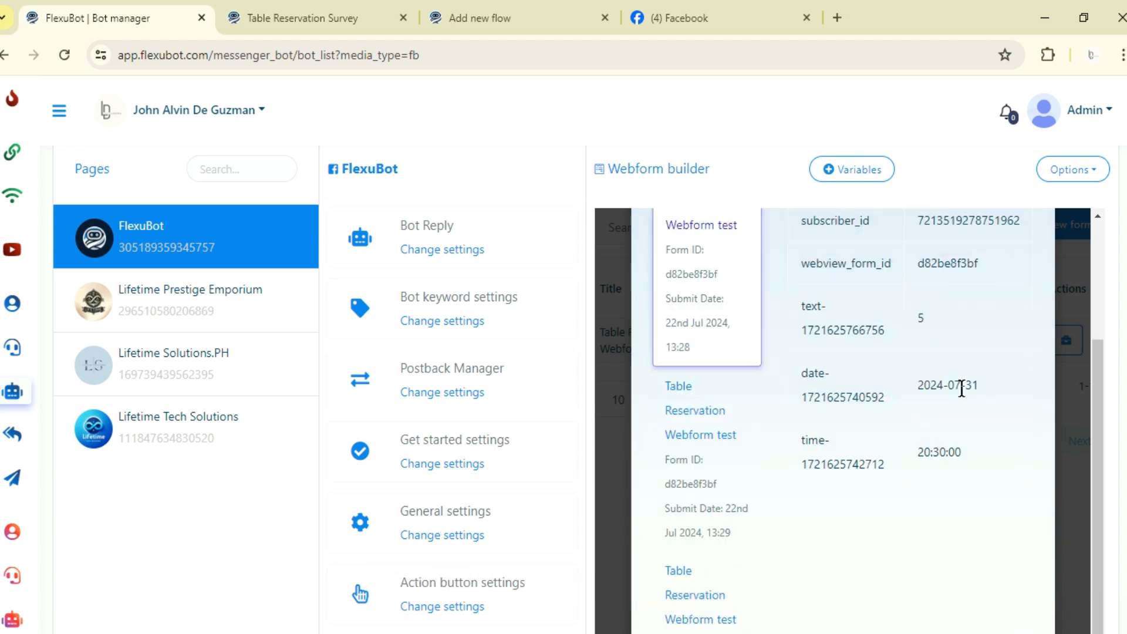
pyautogui.doubleClick(956, 389)
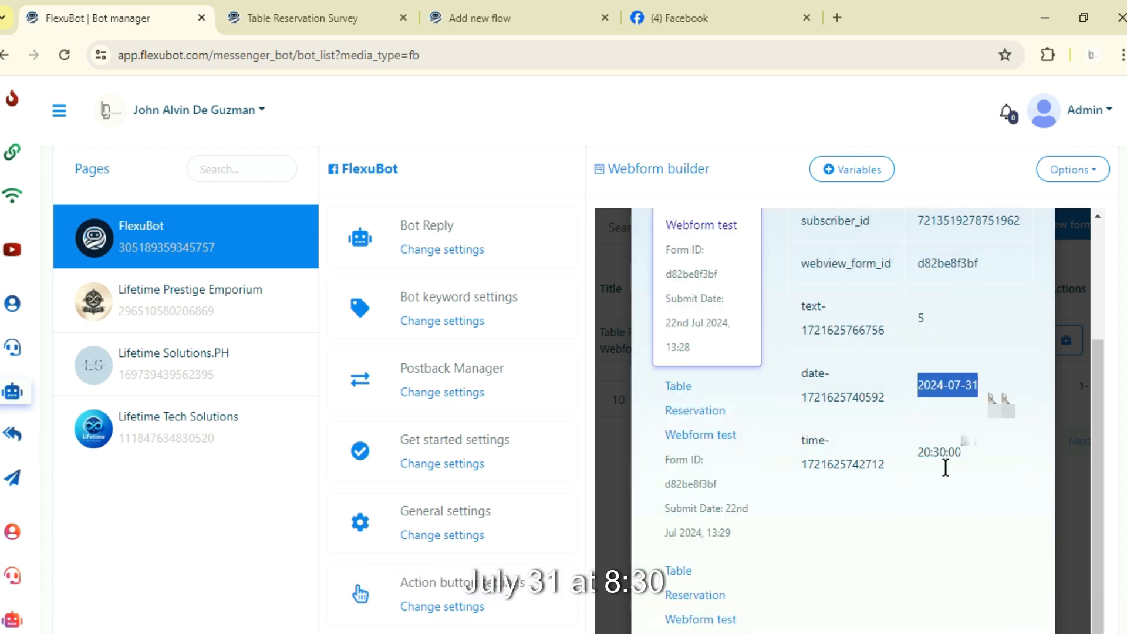
pyautogui.moveTo(919, 458); pyautogui.dragTo(981, 461)
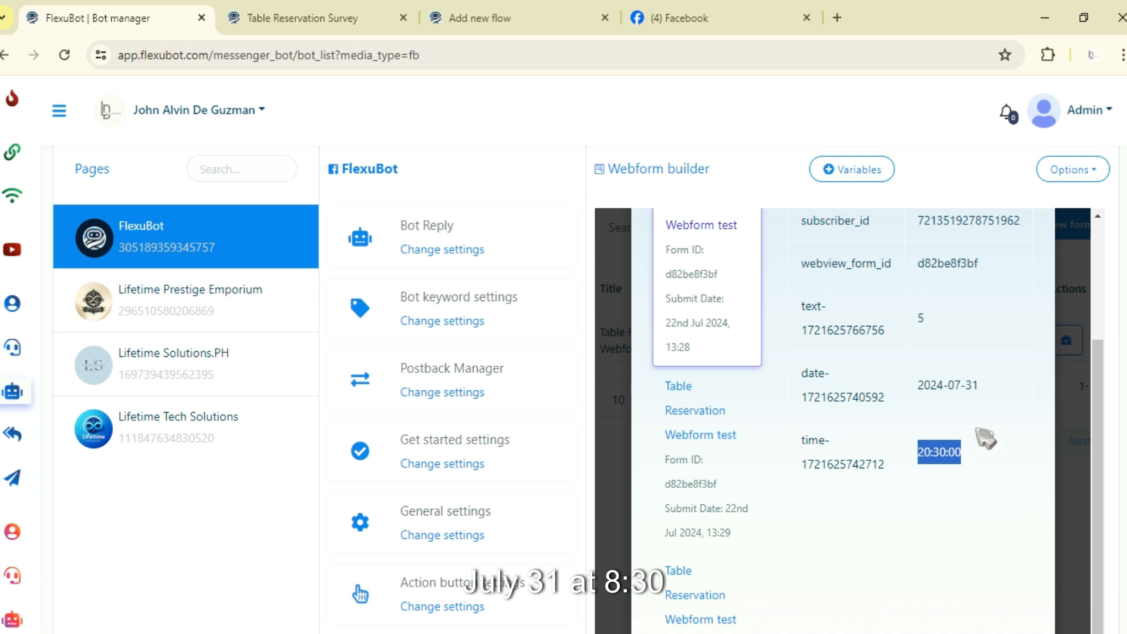
# Step: Examine the field identifiers in the first submission, focusing on the text field that holds the guest count
pyautogui.scroll(3, 951, 470)
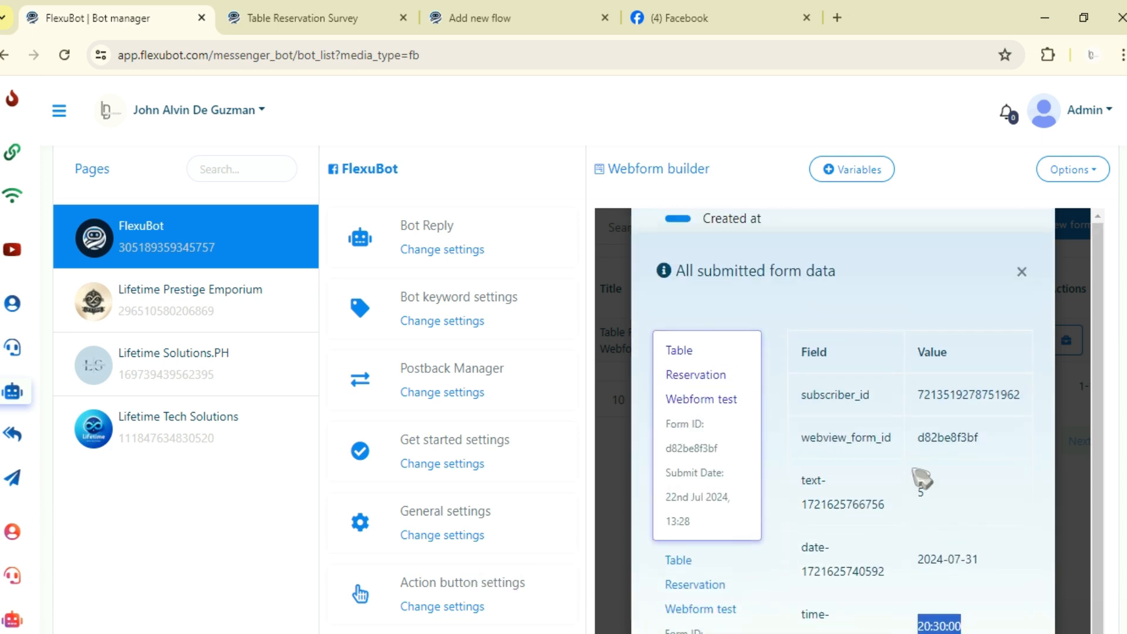
pyautogui.scroll(-3, 918, 458)
pyautogui.moveTo(804, 306); pyautogui.dragTo(907, 334)
pyautogui.scroll(2, 927, 441)
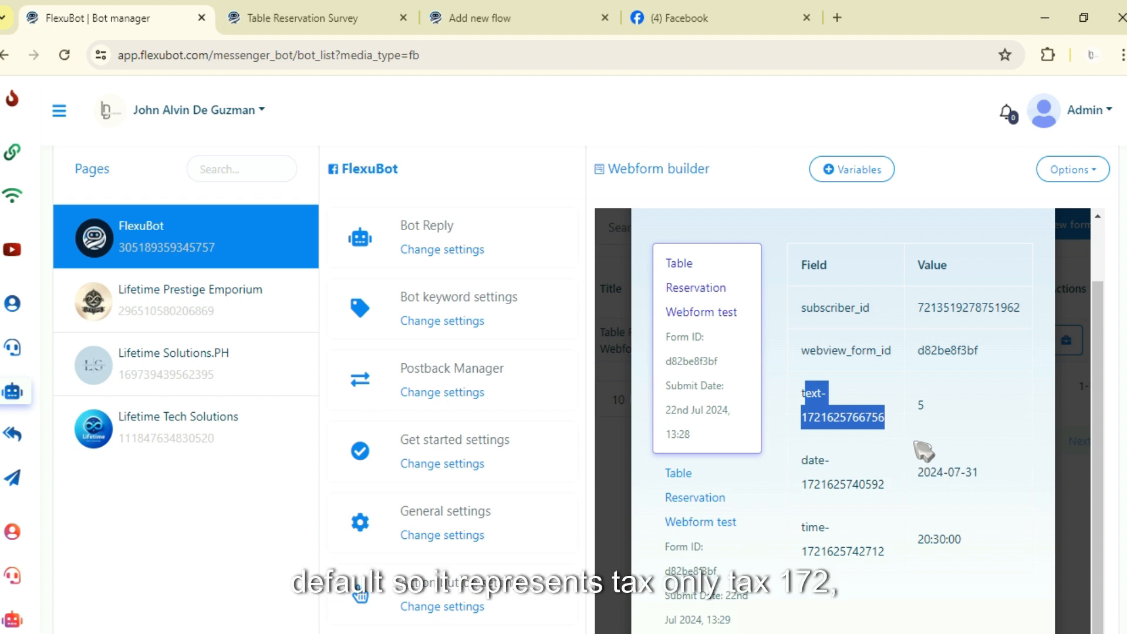
pyautogui.scroll(-2, 916, 446)
pyautogui.click(804, 307)
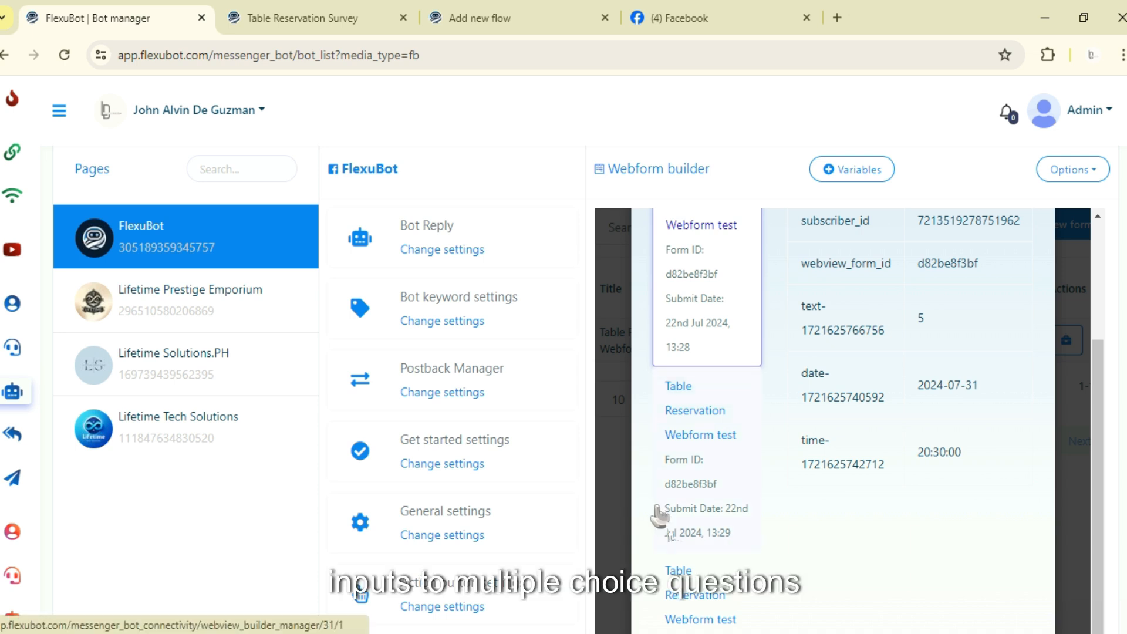
# Step: Close the submitted form data and the form details to return to the webform list
pyautogui.click(678, 529)
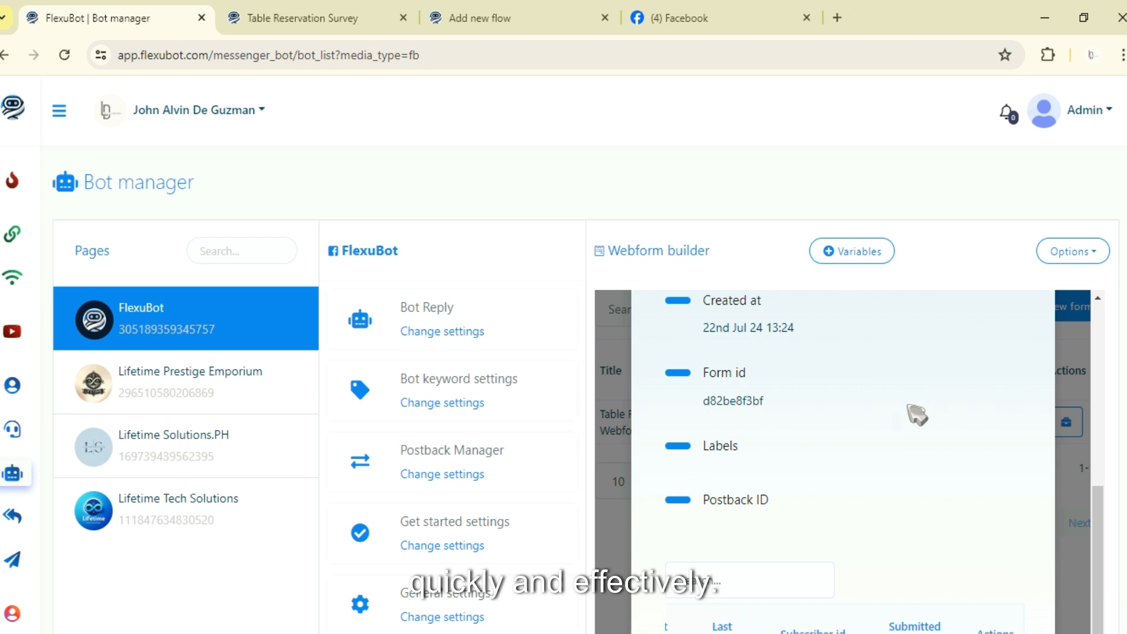
pyautogui.scroll(5, 915, 414)
pyautogui.click(1024, 354)
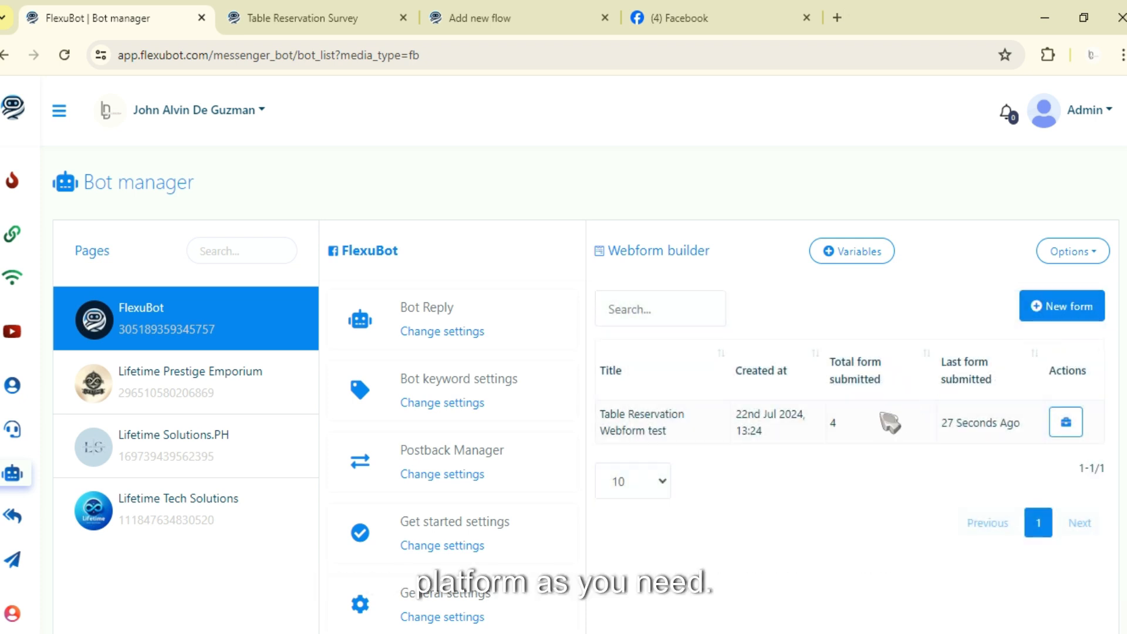
pyautogui.scroll(-3, 745, 443)
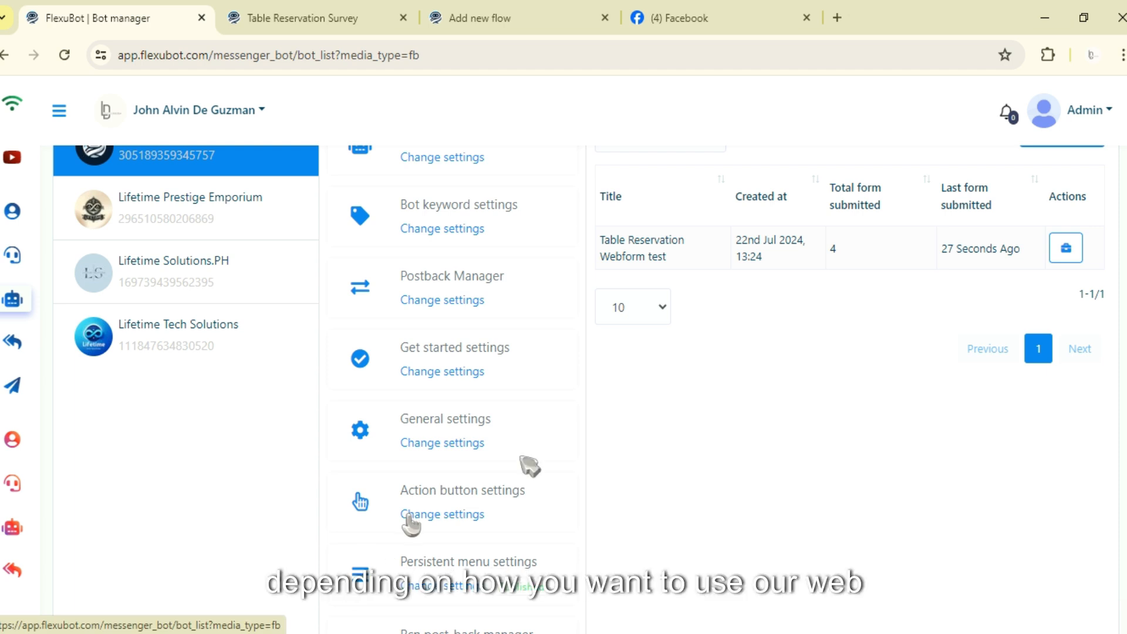
pyautogui.scroll(-3, 526, 523)
pyautogui.scroll(6, 828, 392)
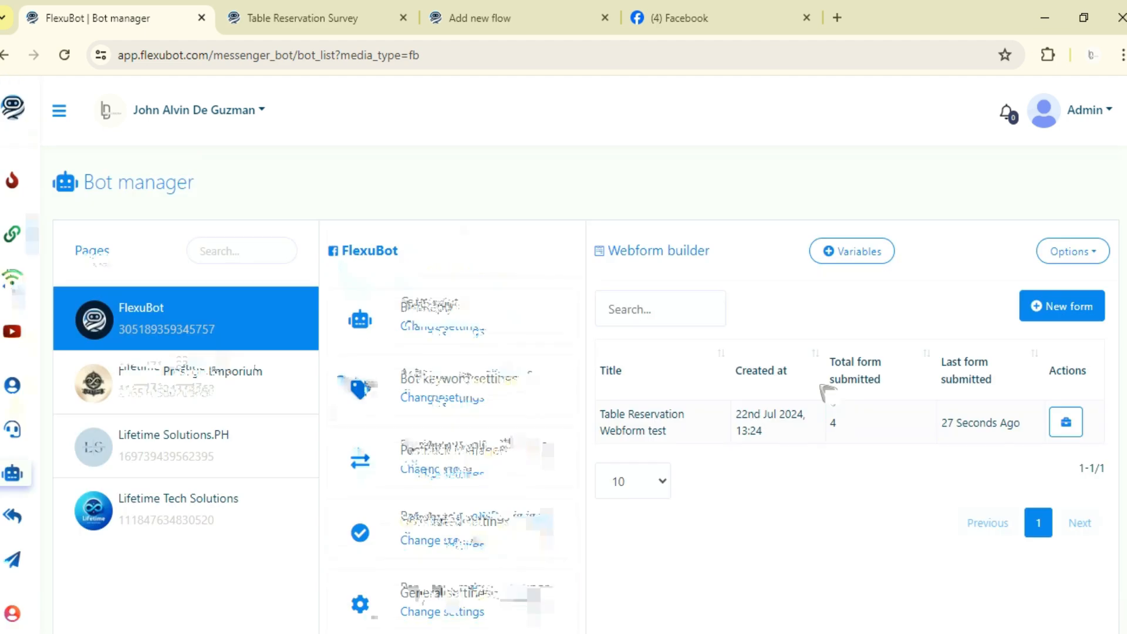
pyautogui.scroll(-2, 935, 410)
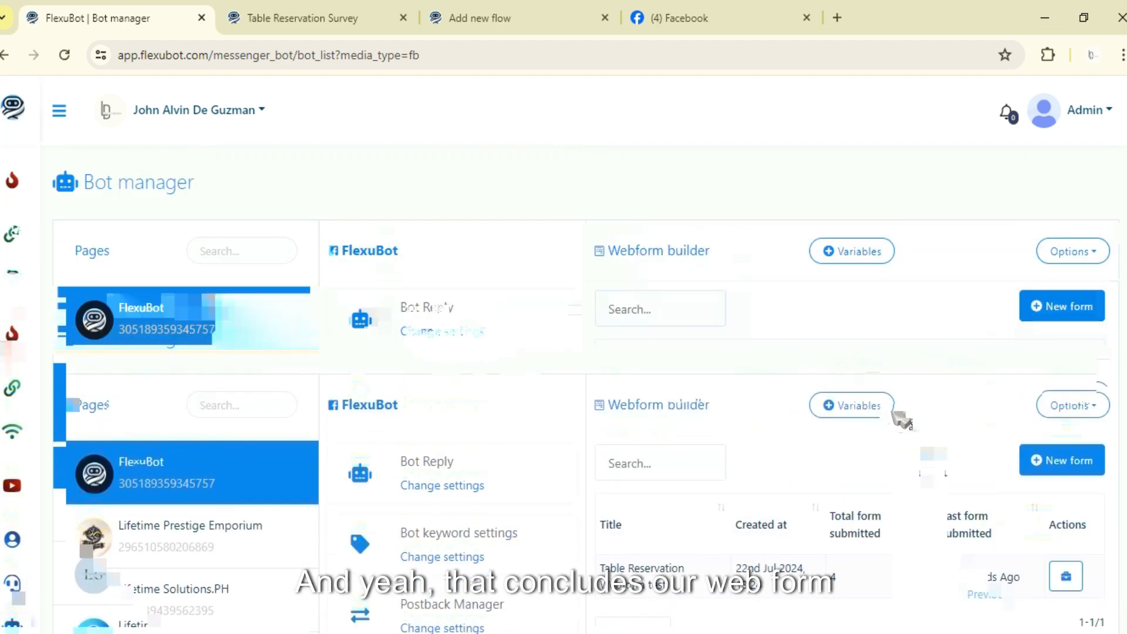